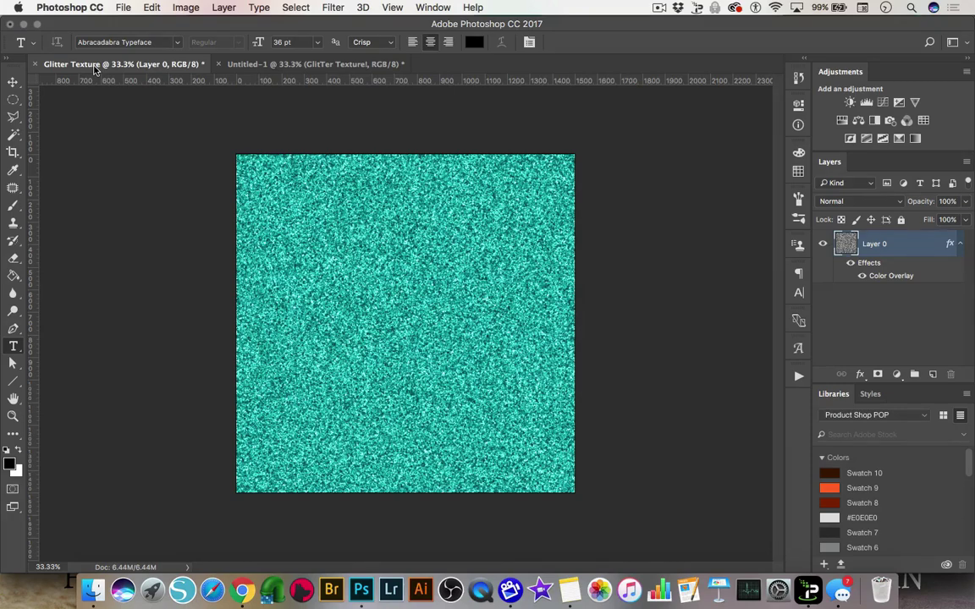
Create a new document 1200 pixels wide and 1200 pixels high at 300 pixels/inch with a white background.
click(277, 67)
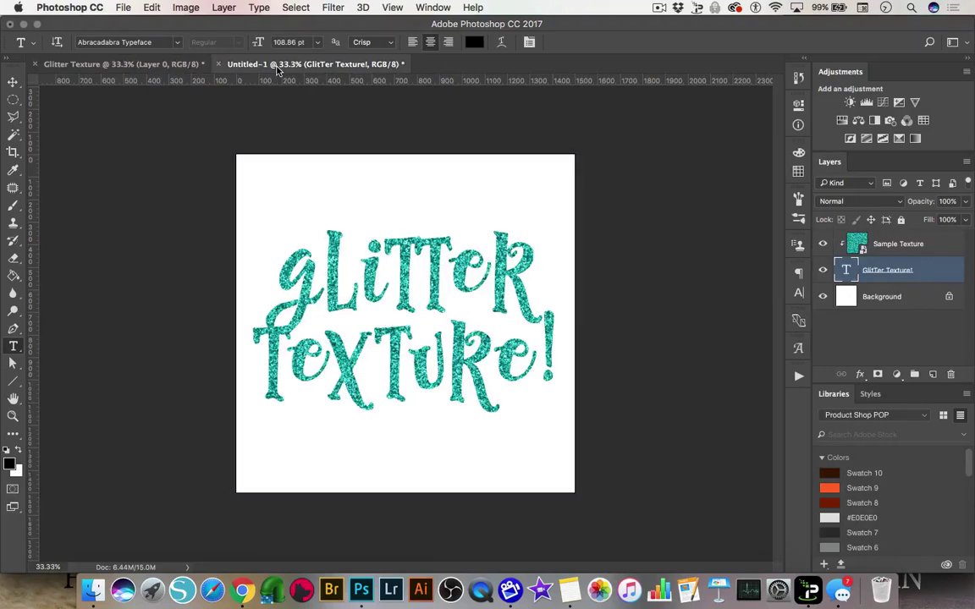
click(122, 8)
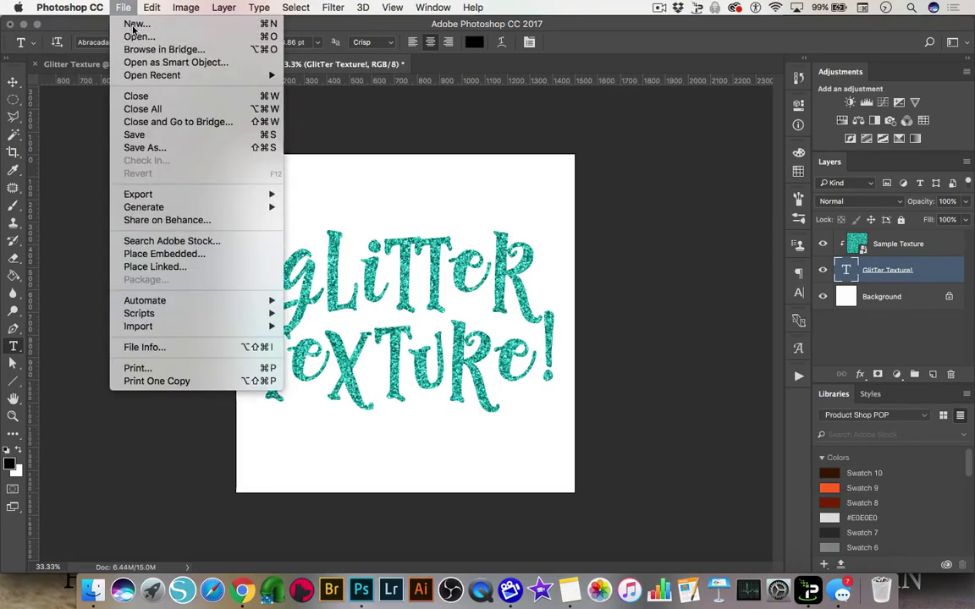
click(123, 8)
key(super+n)
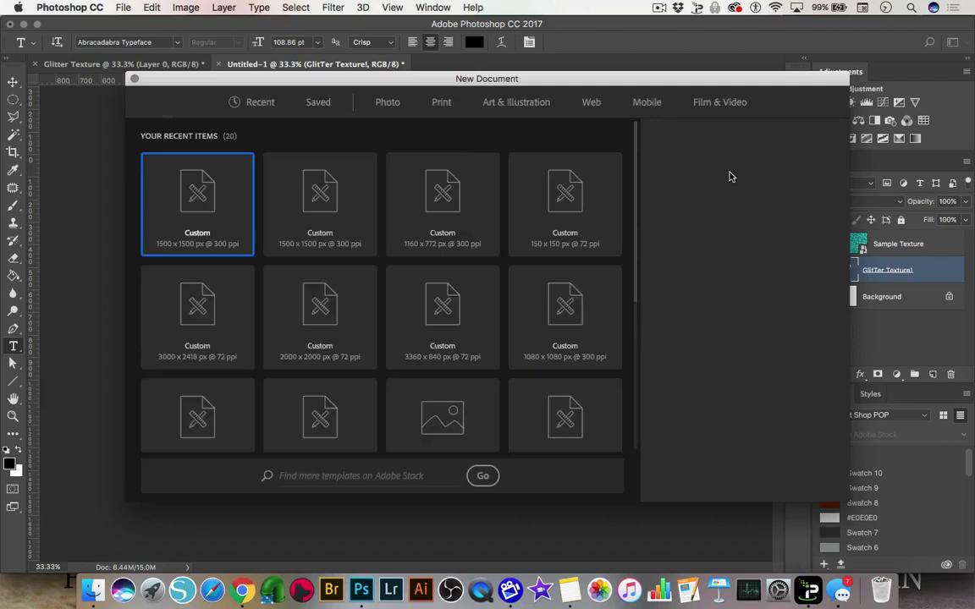
double_click(669, 200)
text(1200)
key(Tab)
key(Tab)
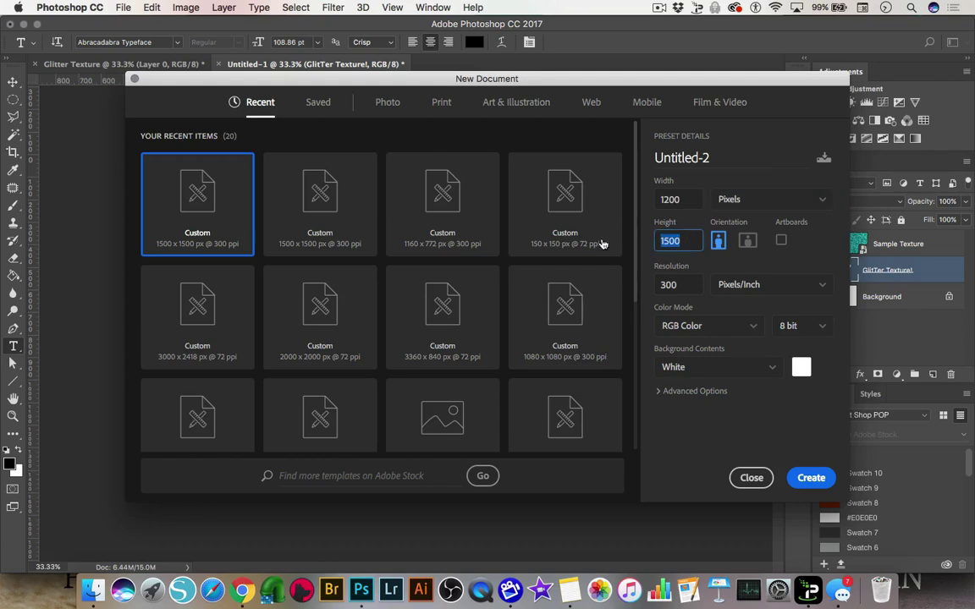
text(1200)
key(Tab)
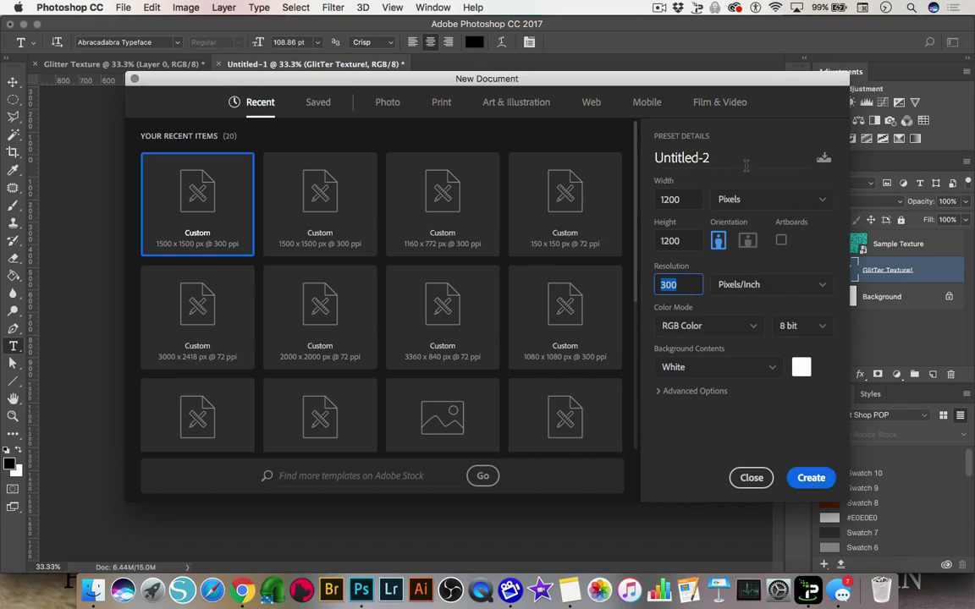
click(817, 485)
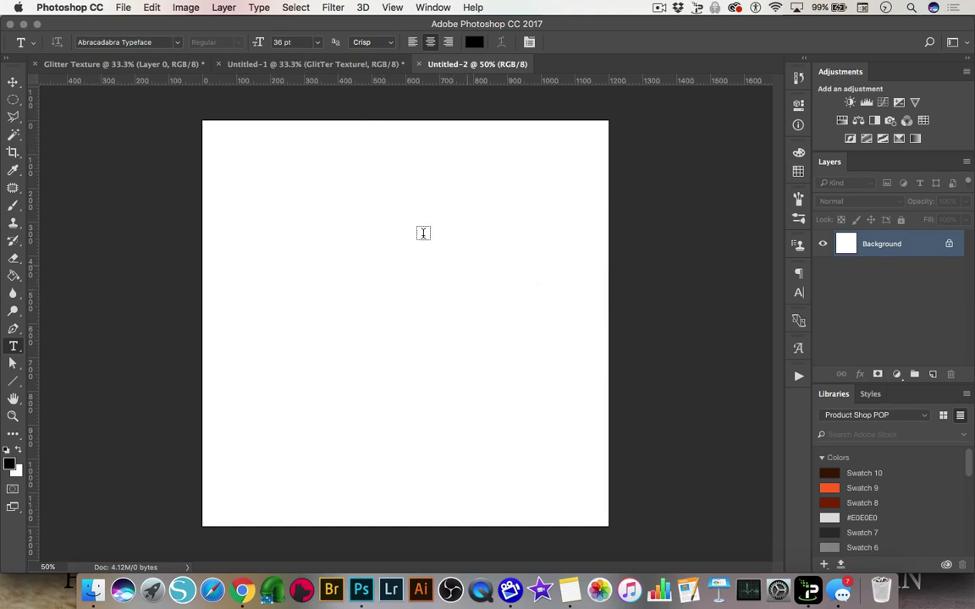
Add a new layer above the background and fill it with 50% Gray at 100% opacity in Normal mode.
click(933, 375)
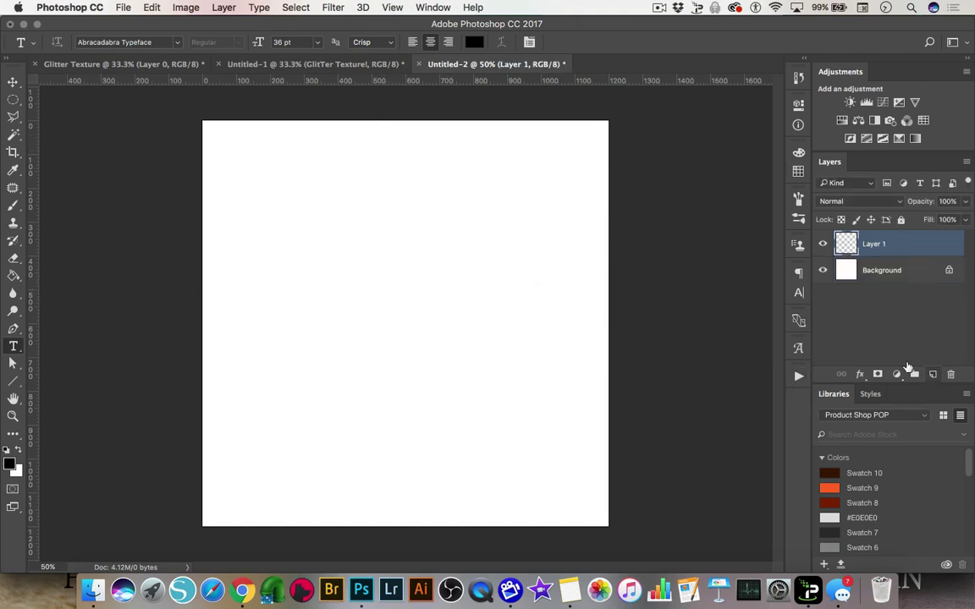
click(152, 8)
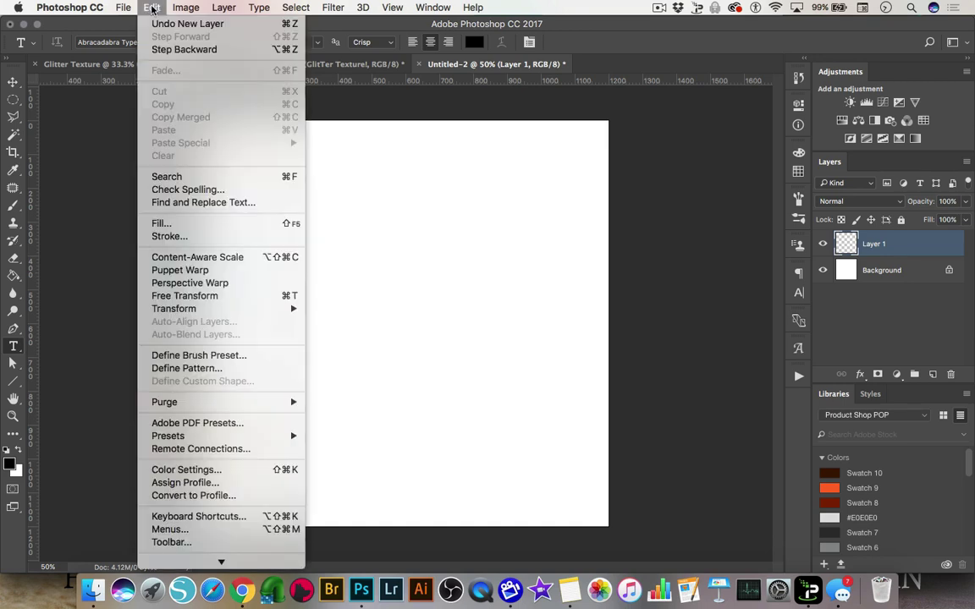
click(157, 224)
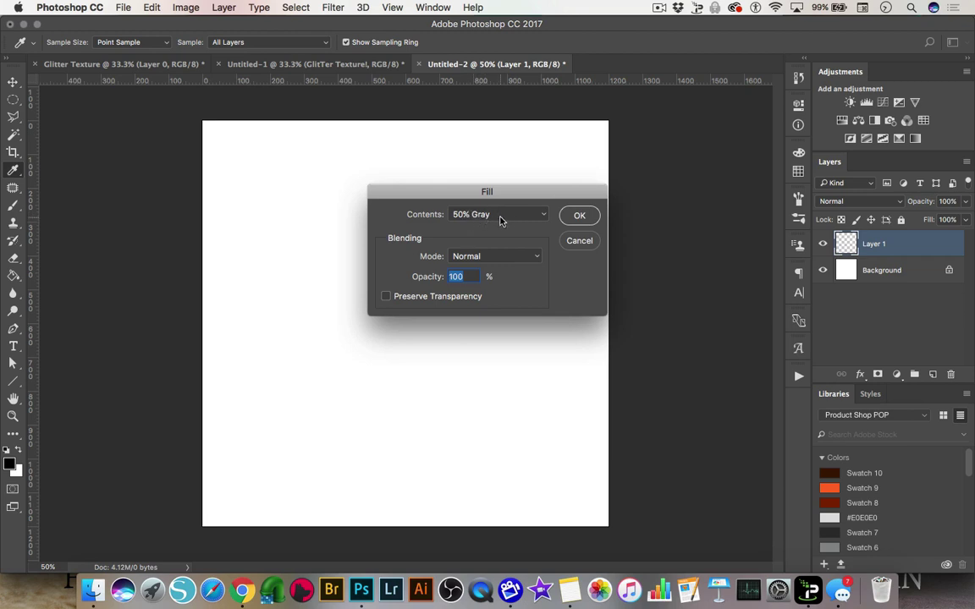
click(477, 216)
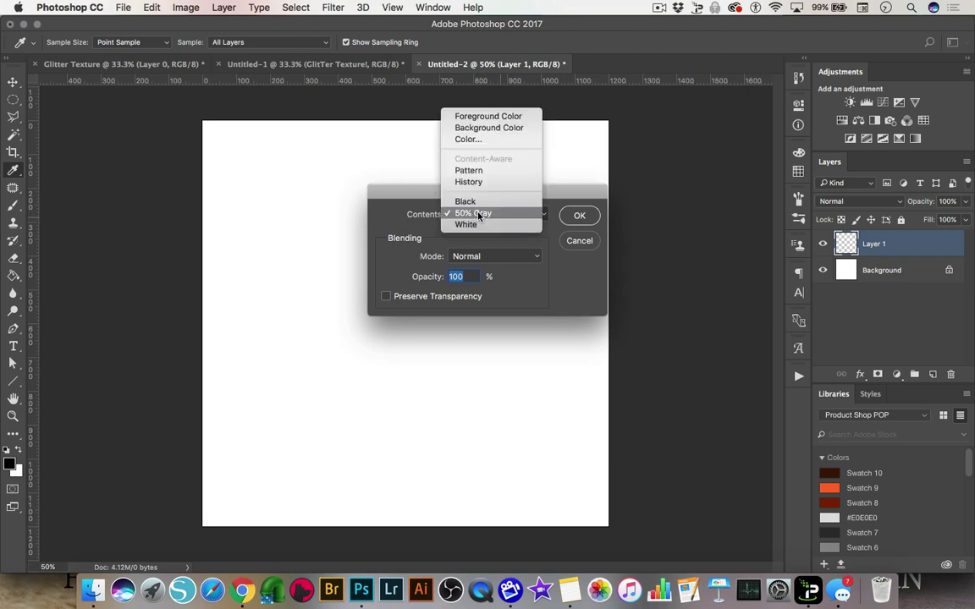
click(475, 213)
click(580, 217)
key(t)
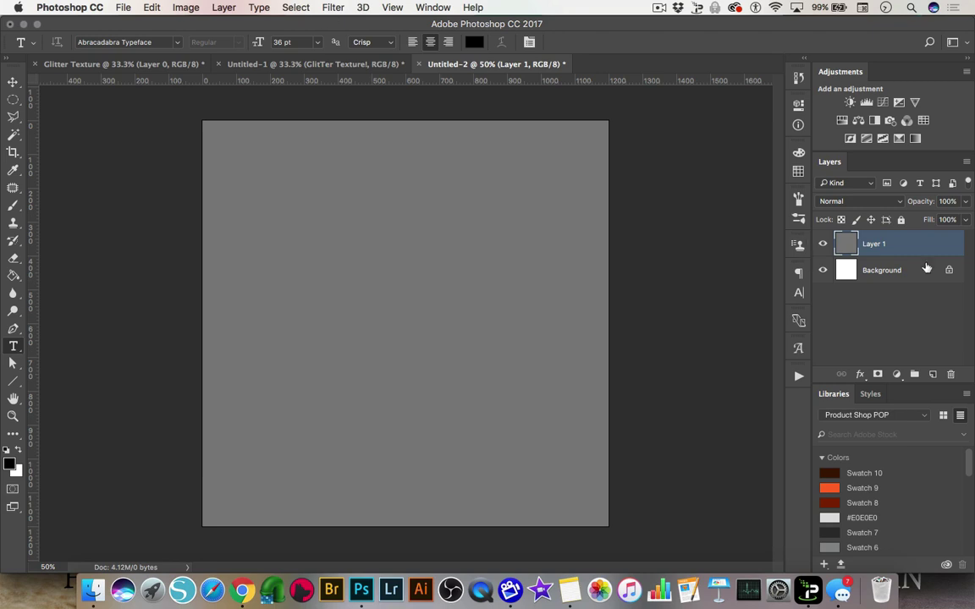
Rename the gray-filled layer as glitter.
double_click(876, 244)
text(g)
key(Return)
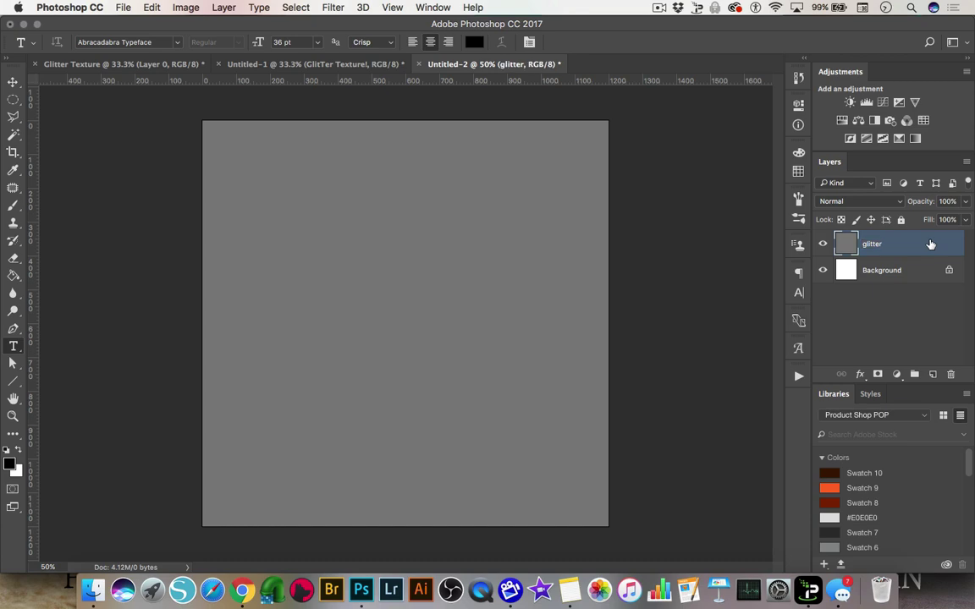
Apply the Grain texture filter to the glitter layer with intensity 60, contrast 50 and grain type Sprinkles.
click(332, 8)
click(337, 65)
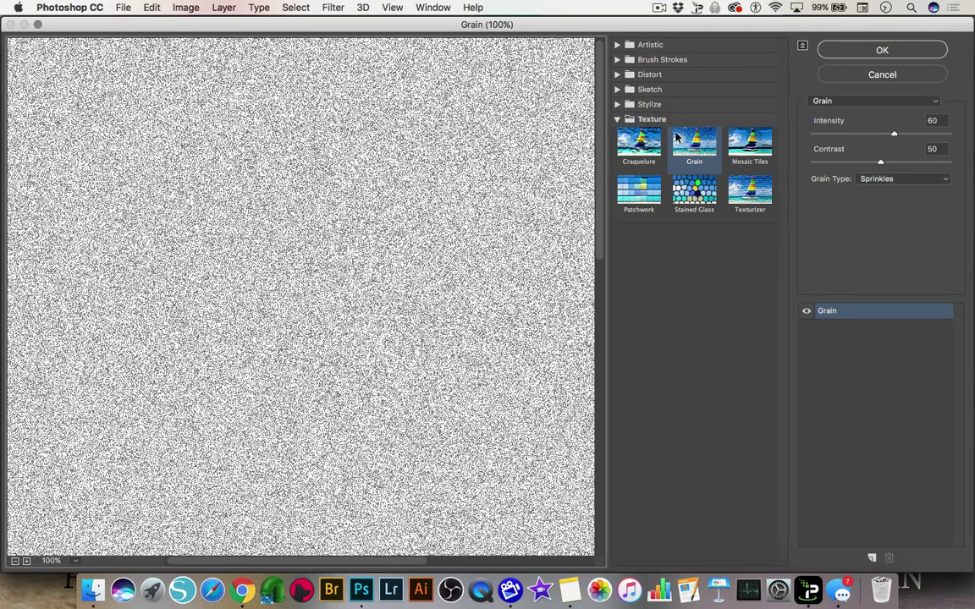
click(913, 183)
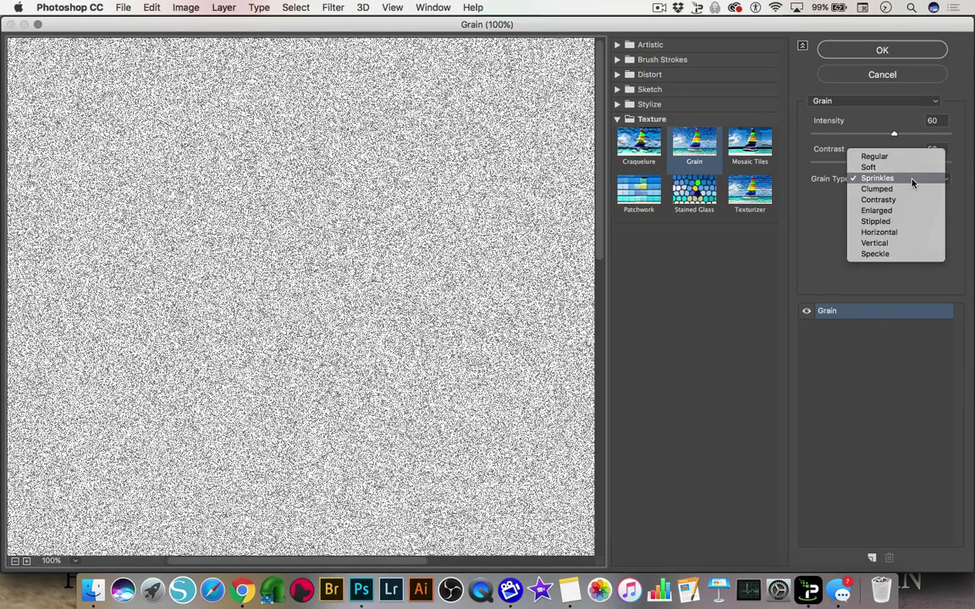
click(912, 184)
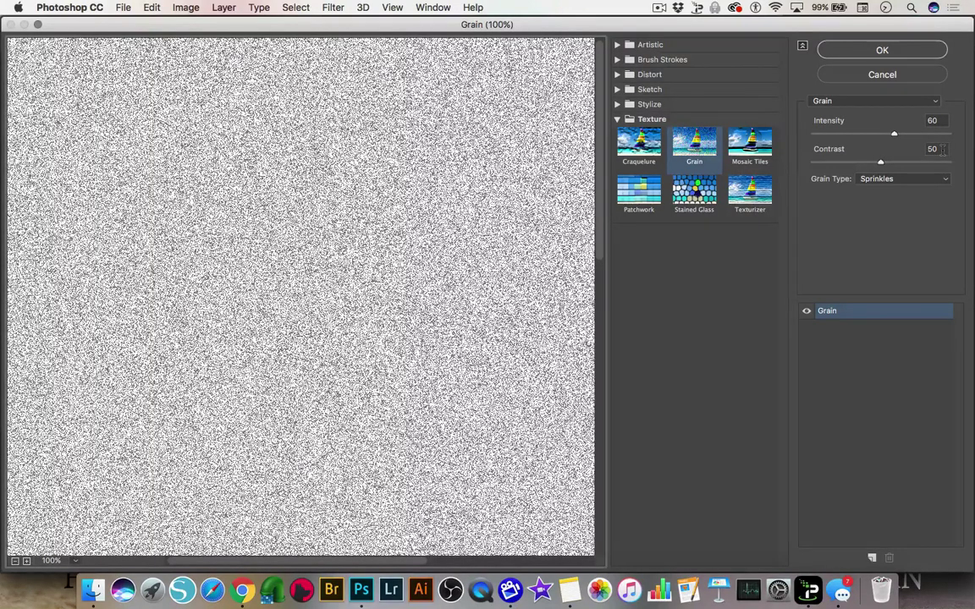
click(925, 53)
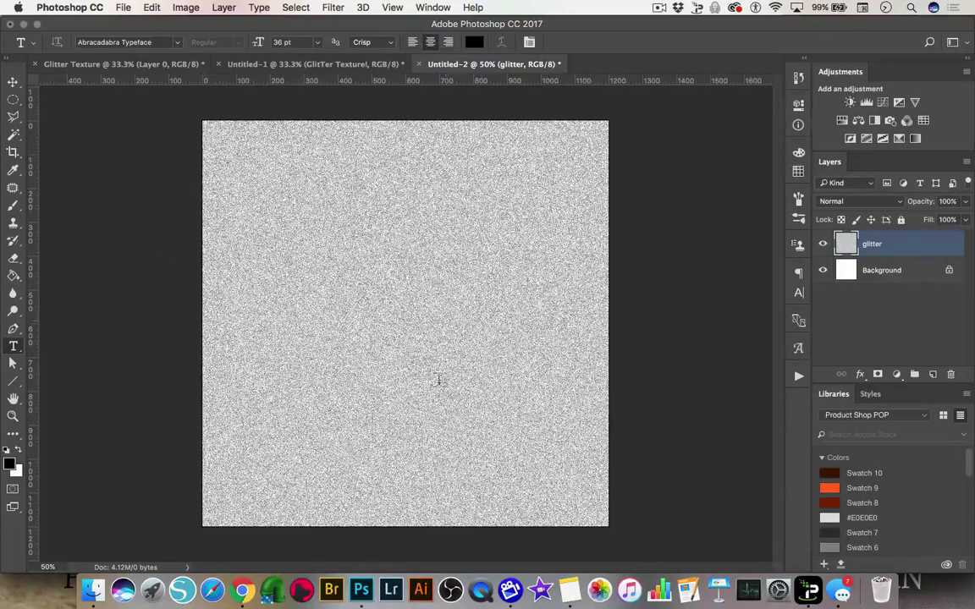
Apply the Crystallize filter to the glitter layer with a cell size of 3.
click(334, 9)
mouse_move(351, 225)
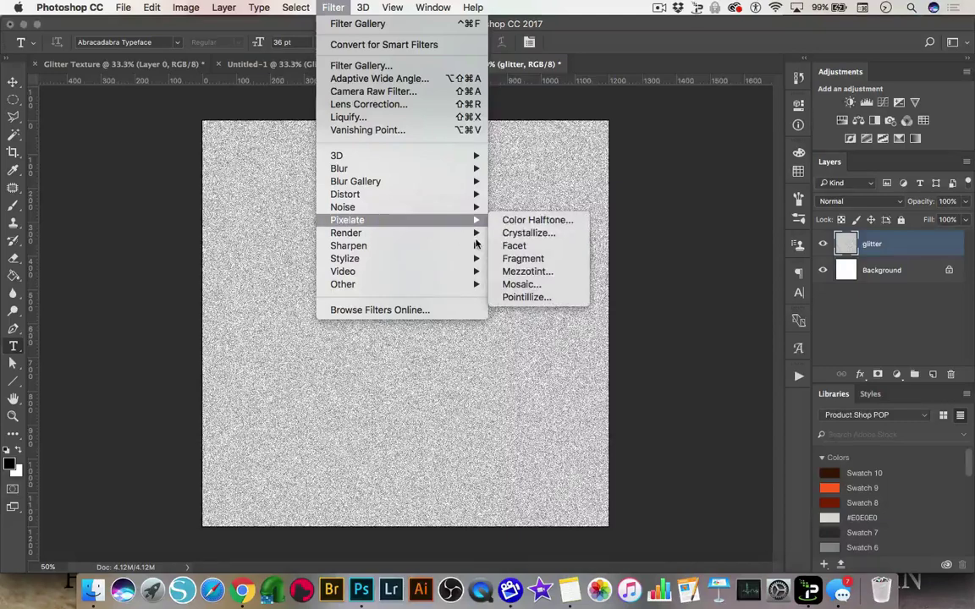
click(528, 233)
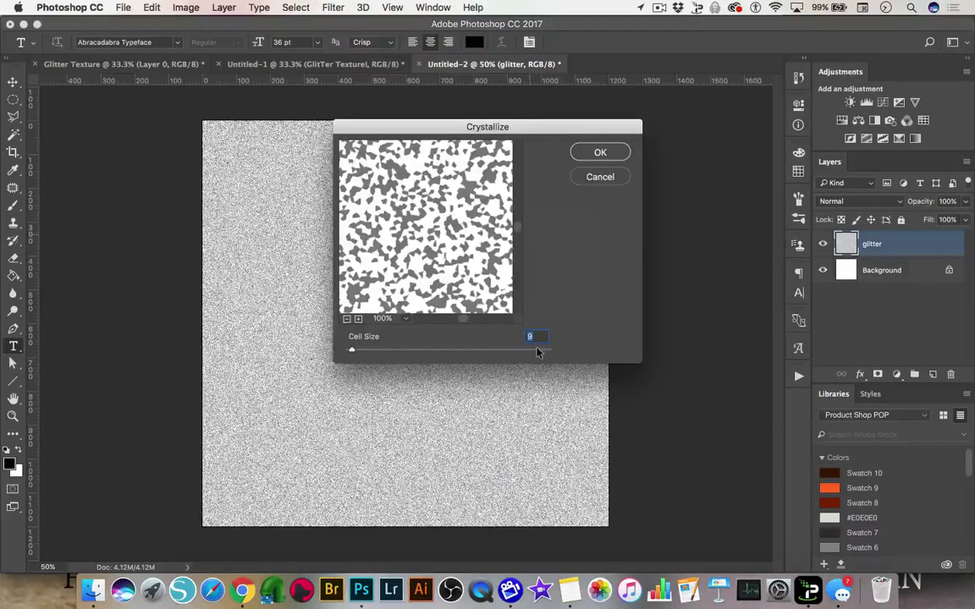
text(3)
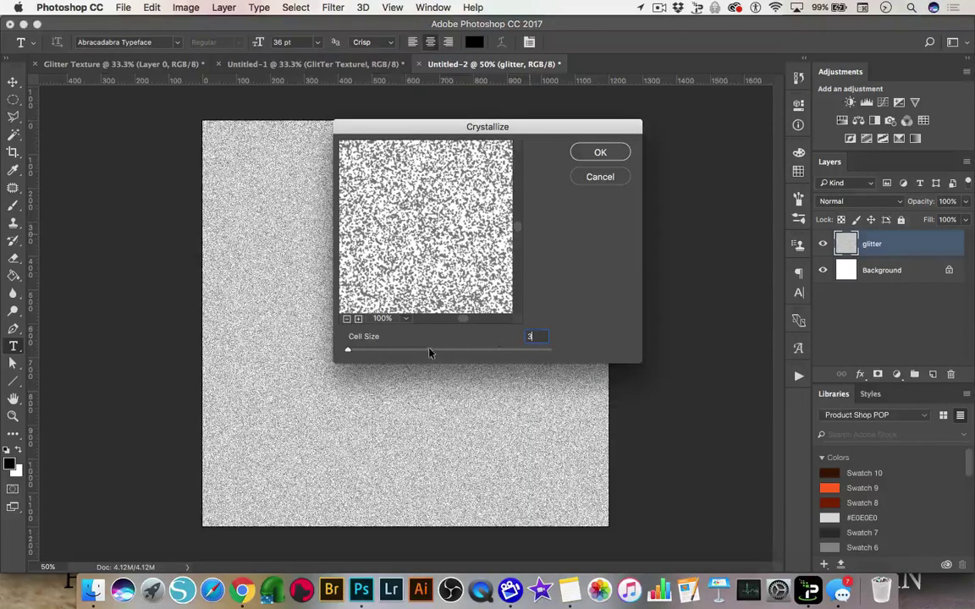
click(601, 153)
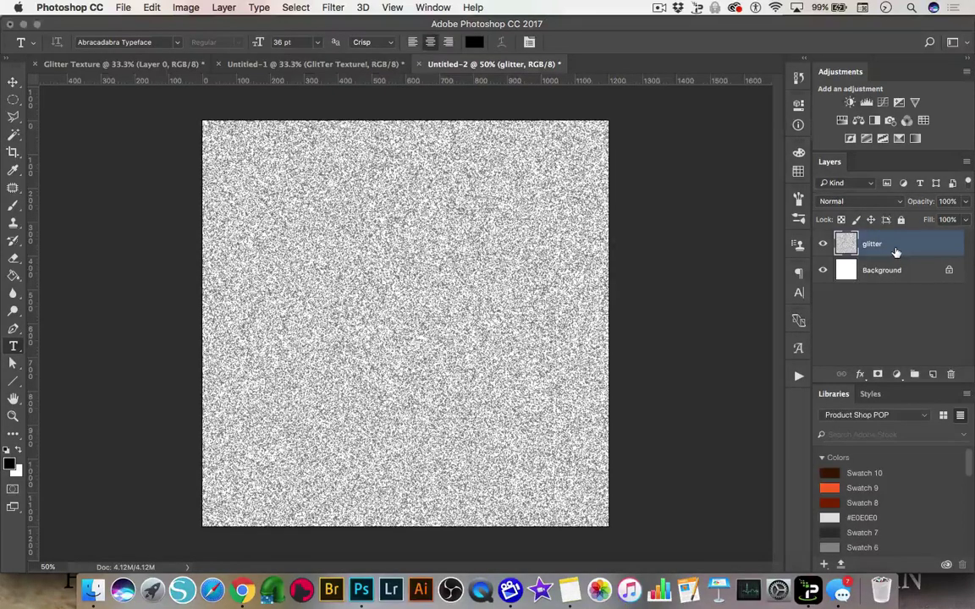
Duplicate the glitter layer and apply the Crystallize filter to the copy with a cell size of 6.
key(super+j)
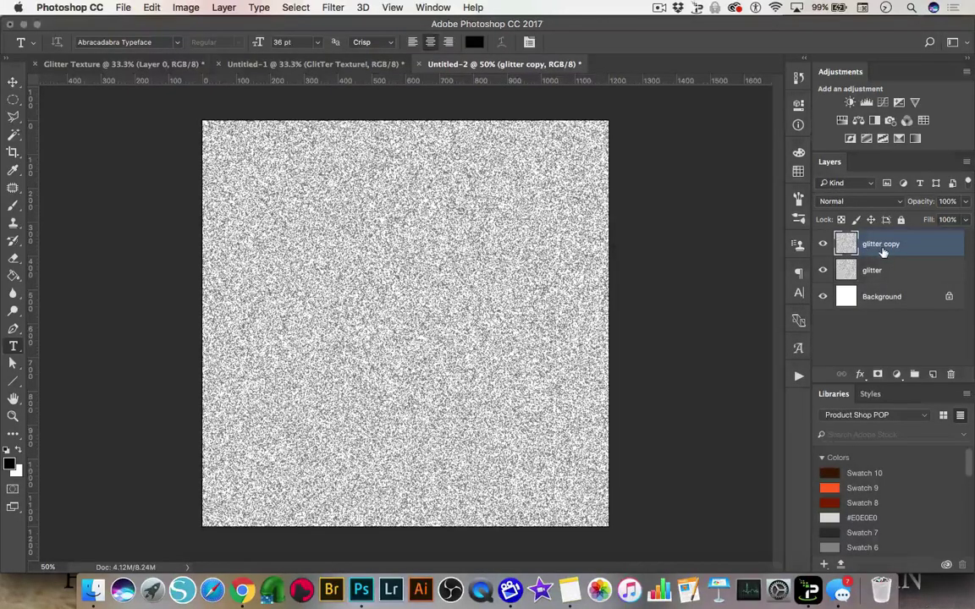
click(331, 8)
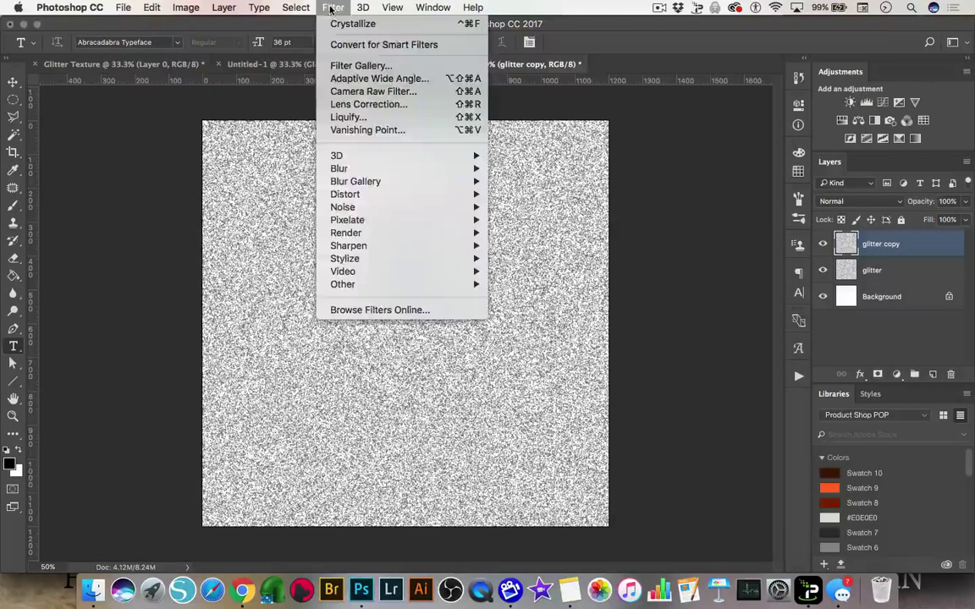
mouse_move(353, 225)
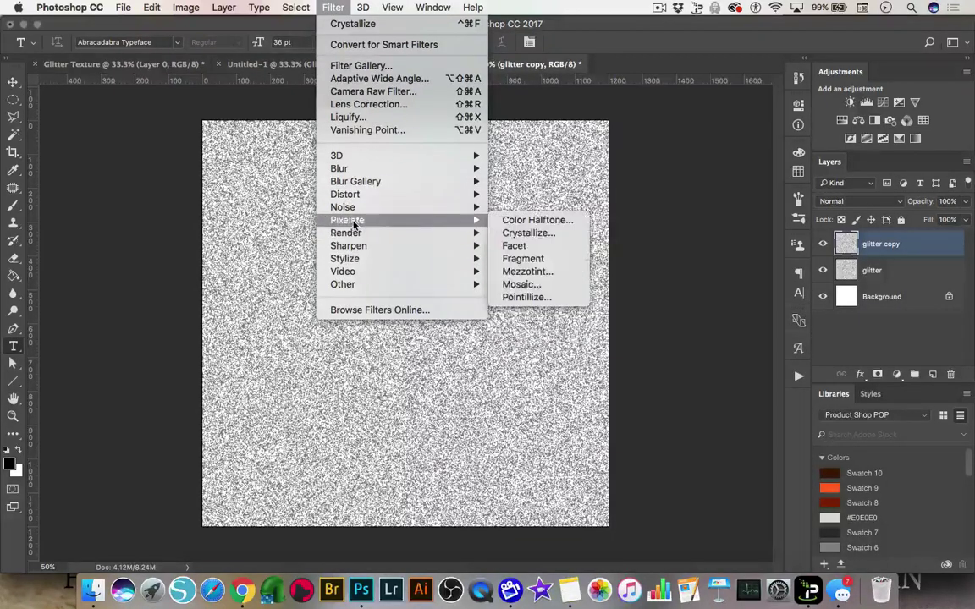
click(514, 234)
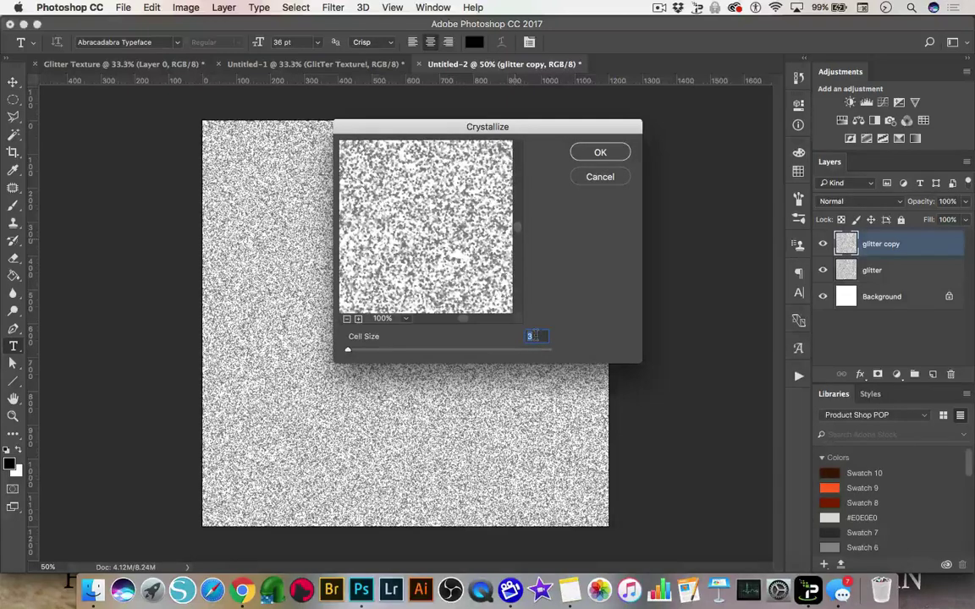
text(6)
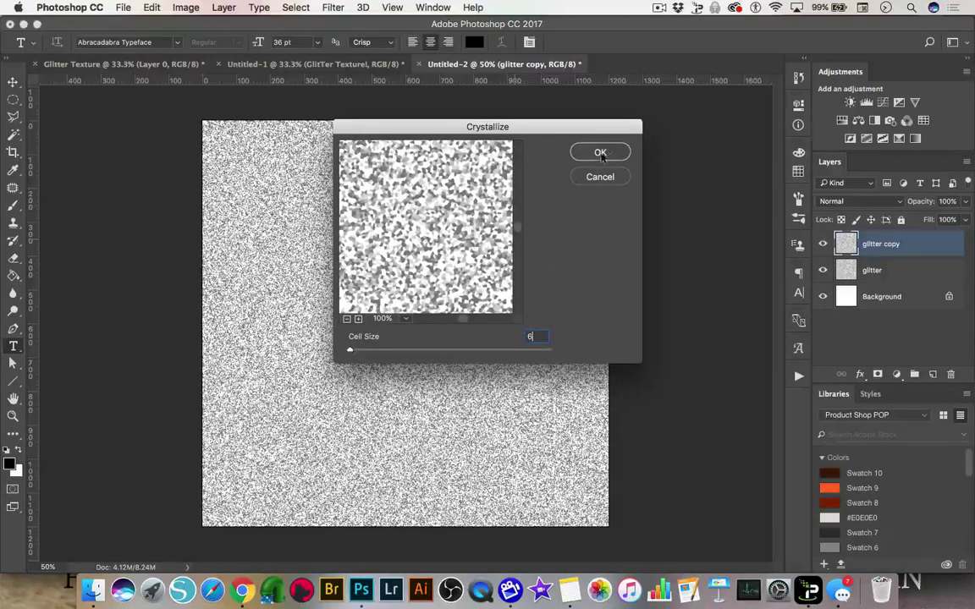
click(600, 154)
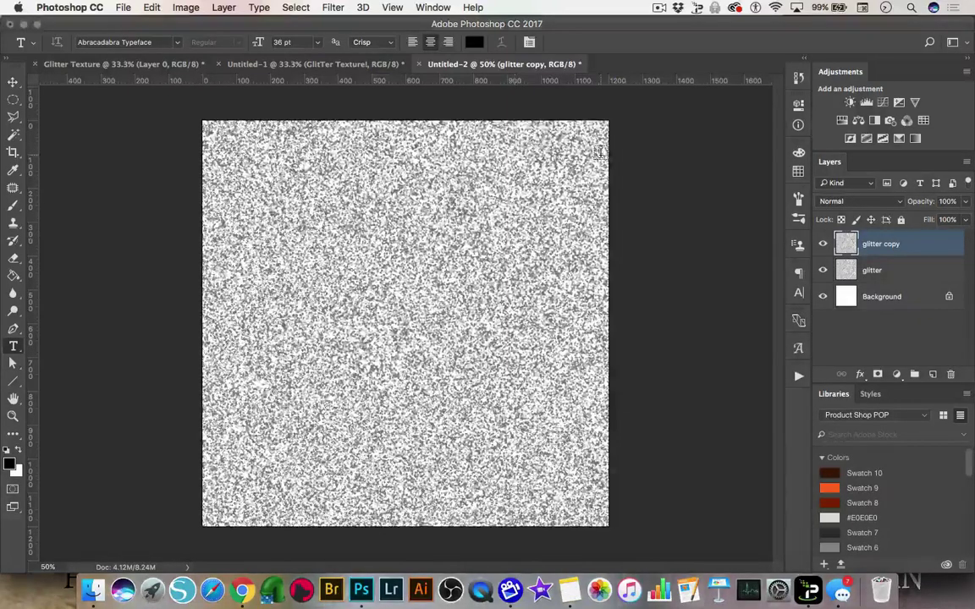
Set the blending mode of the glitter copy layer to Multiply.
click(842, 203)
click(840, 203)
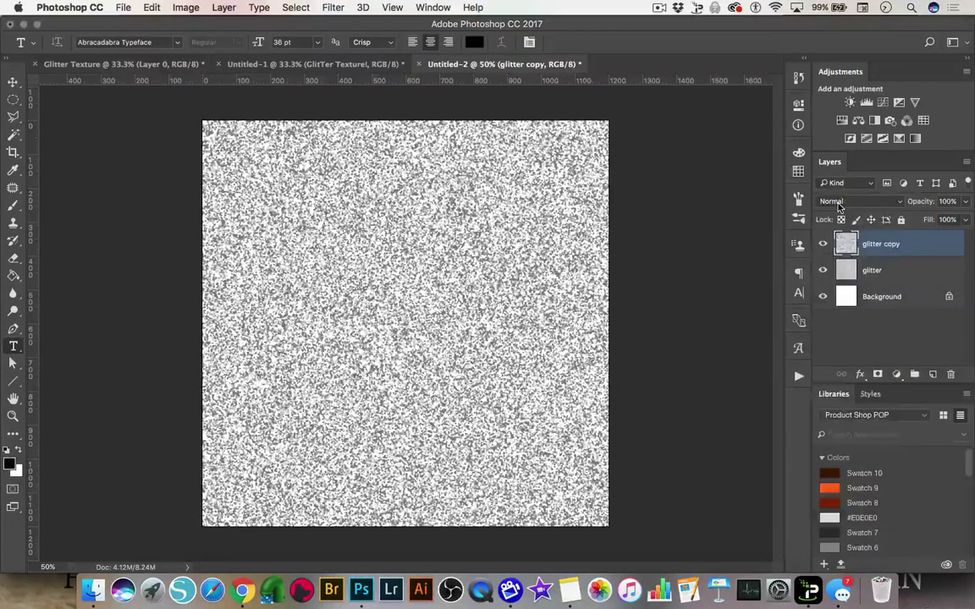
click(838, 203)
click(840, 241)
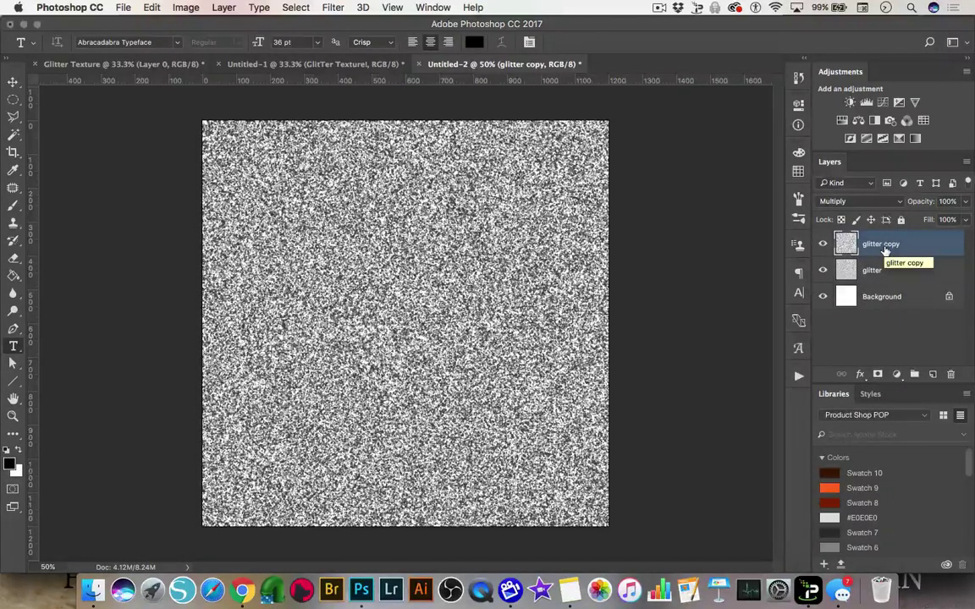
Rotate the glitter copy layer by 90 degrees with Free Transform.
key(super+t)
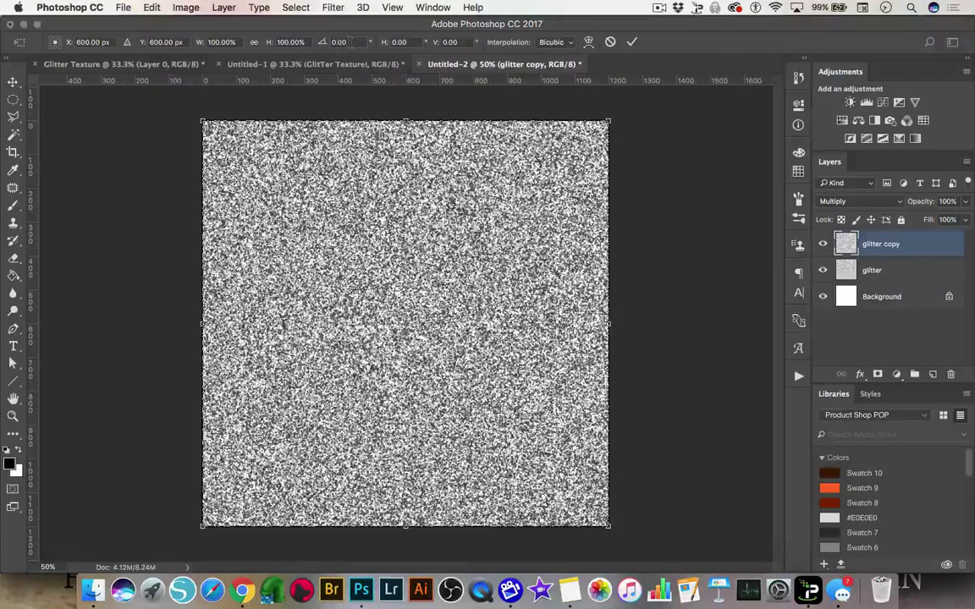
click(345, 41)
text(90)
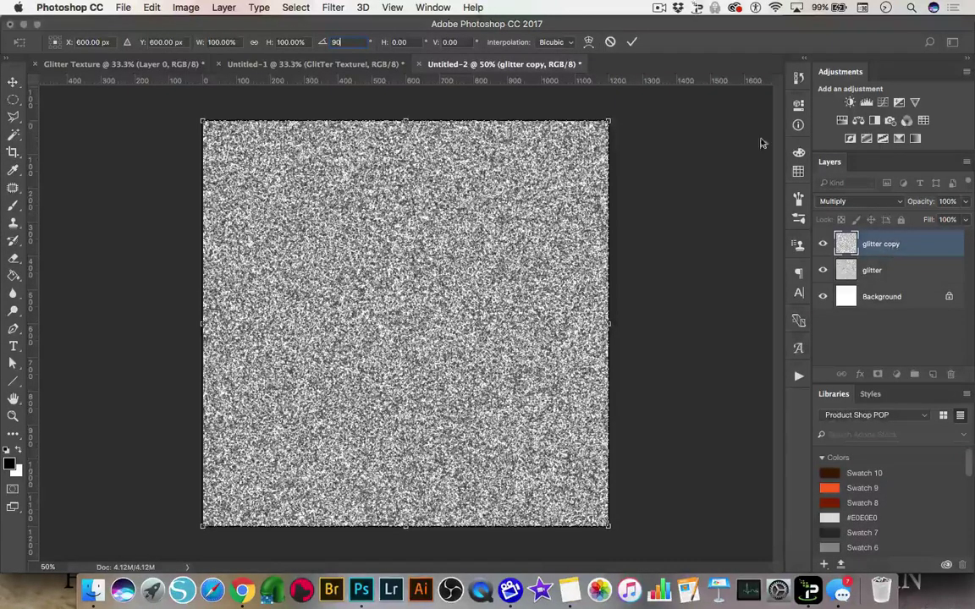
key(Return)
key(t)
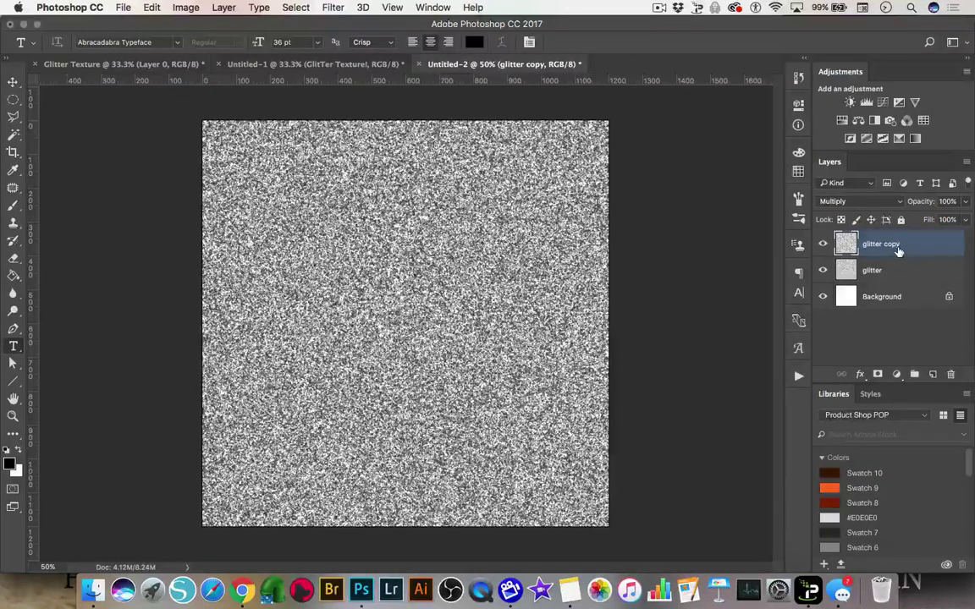
Duplicate the glitter copy layer and apply the Crystallize filter to the duplicate with a cell size of 9.
key(super+j)
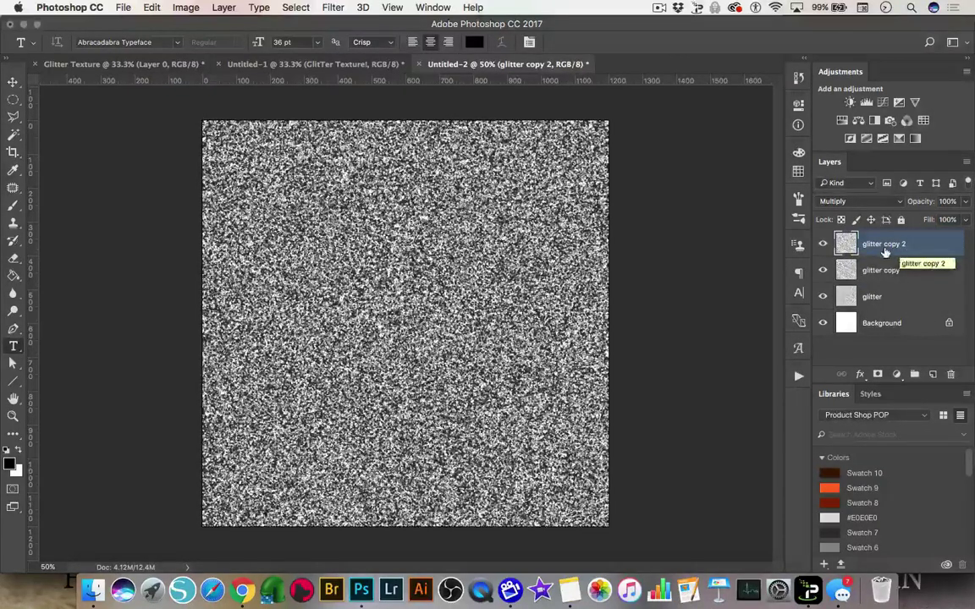
click(334, 7)
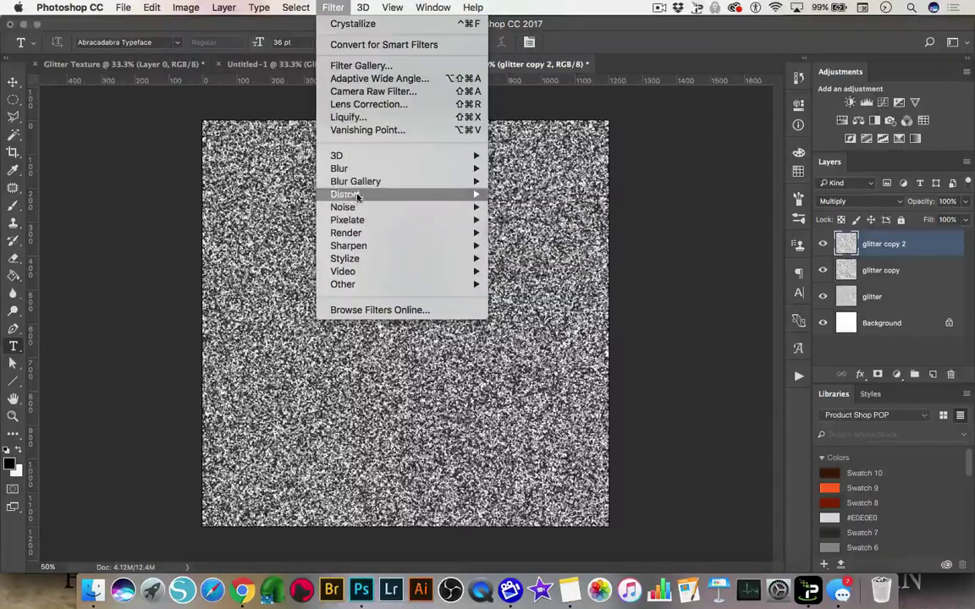
mouse_move(346, 220)
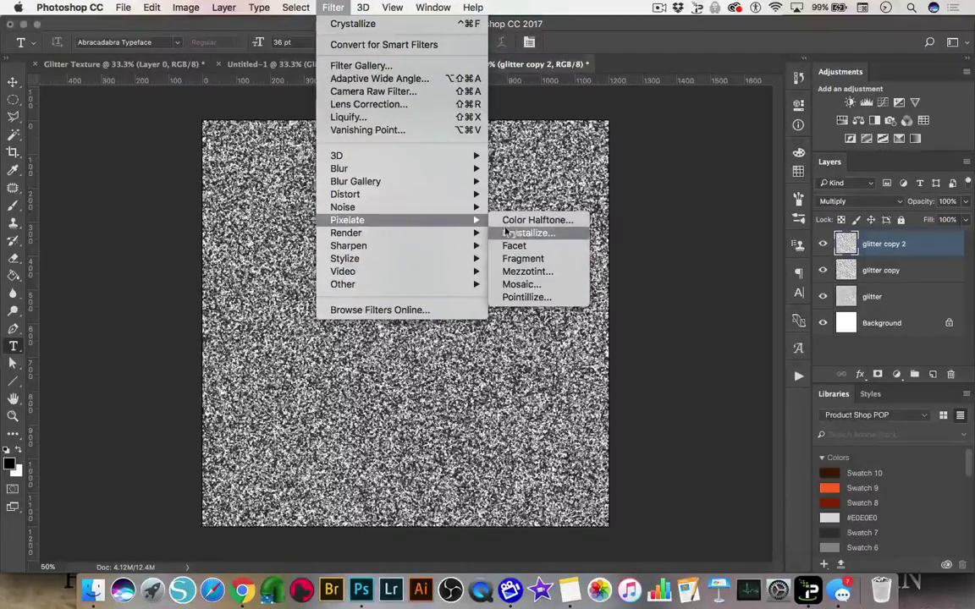
click(514, 234)
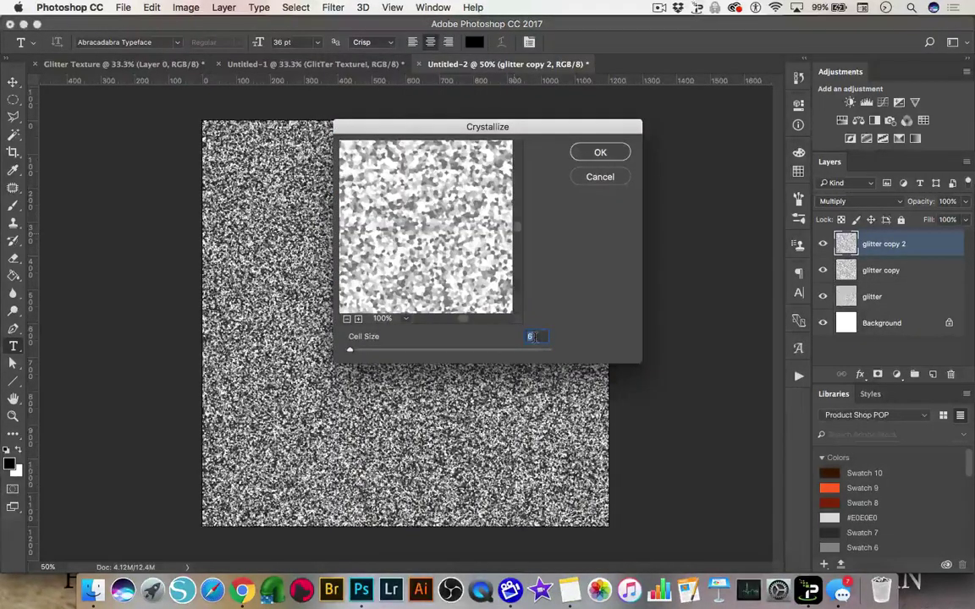
text(9)
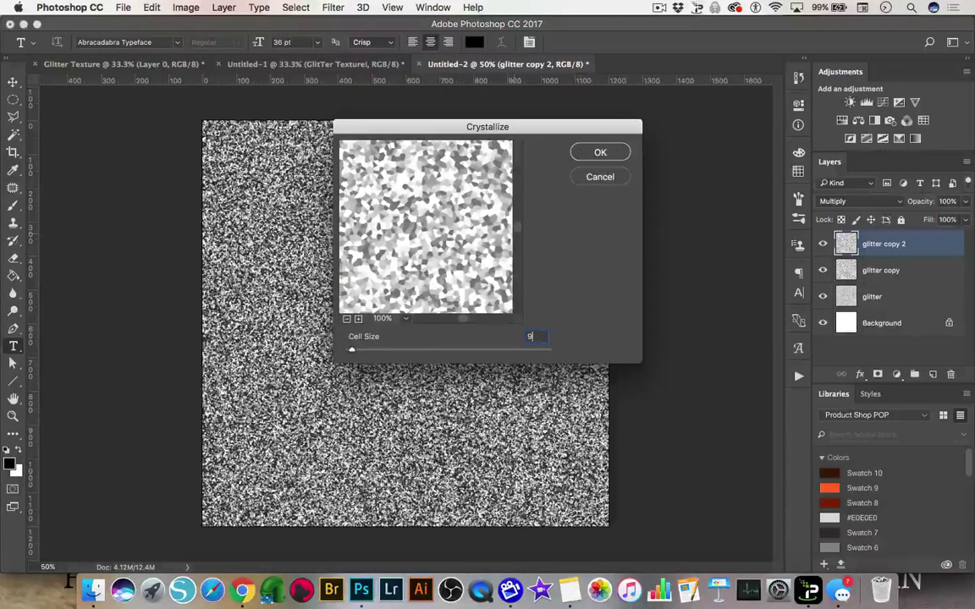
click(599, 153)
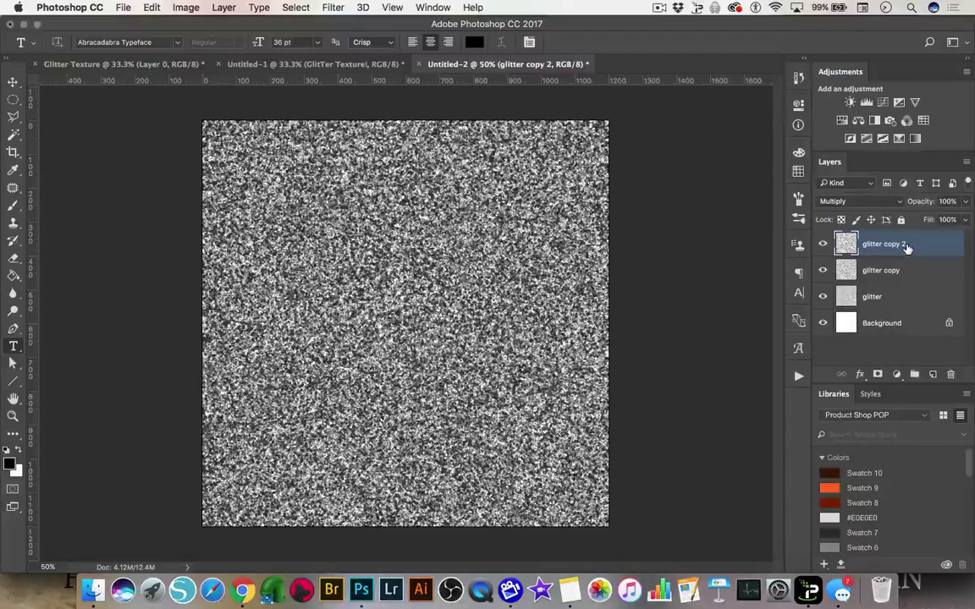
Rotate the glitter copy 2 layer by 90 degrees with Free Transform.
key(super+t)
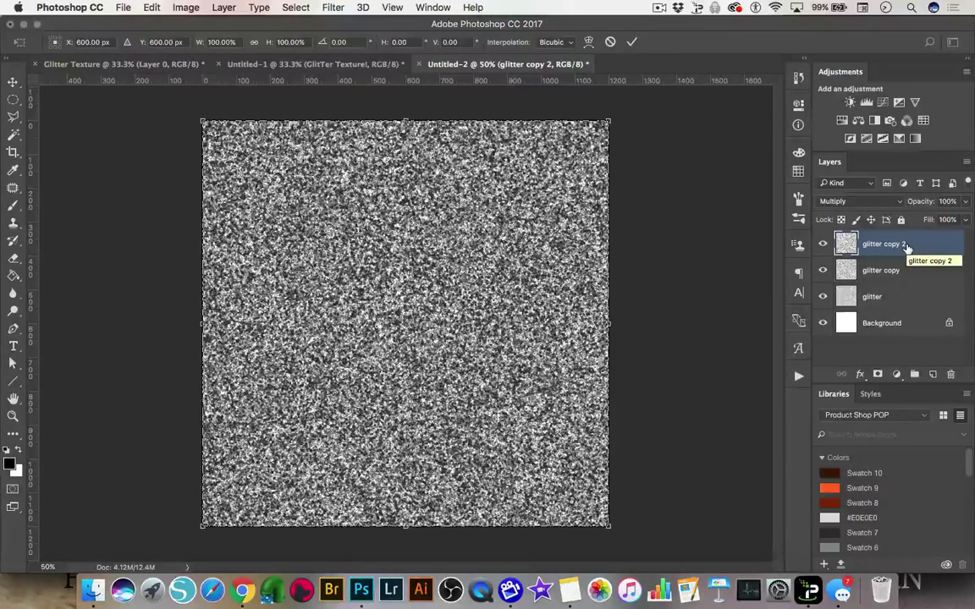
click(343, 41)
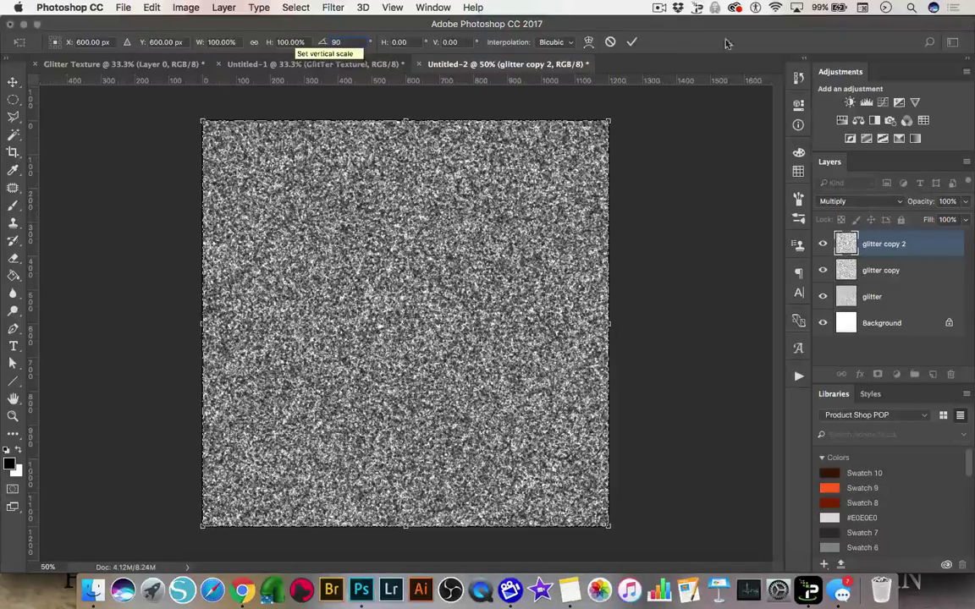
click(631, 42)
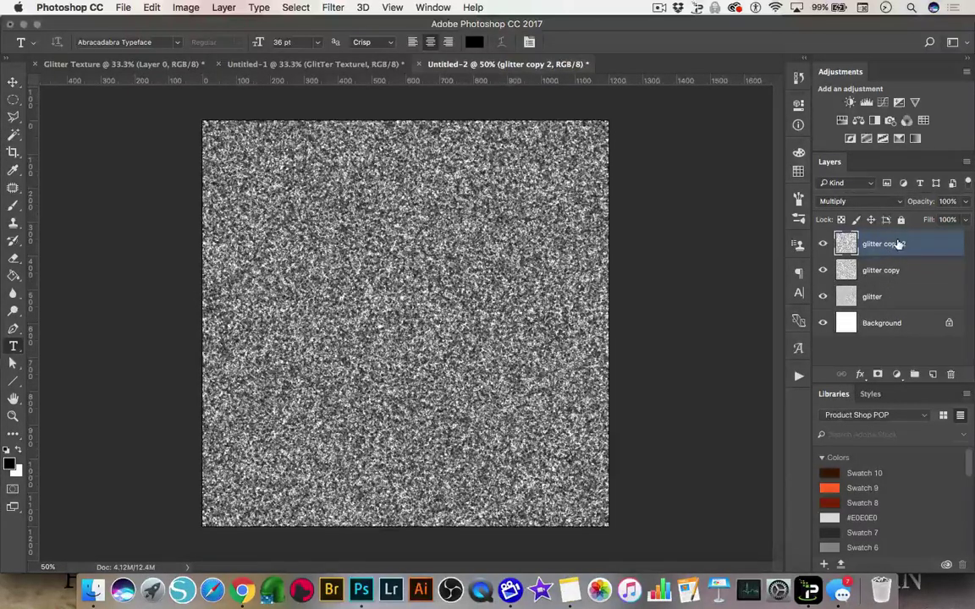
Merge the three glitter layers into one and rename the merged layer "glitter".
shift+click(888, 301)
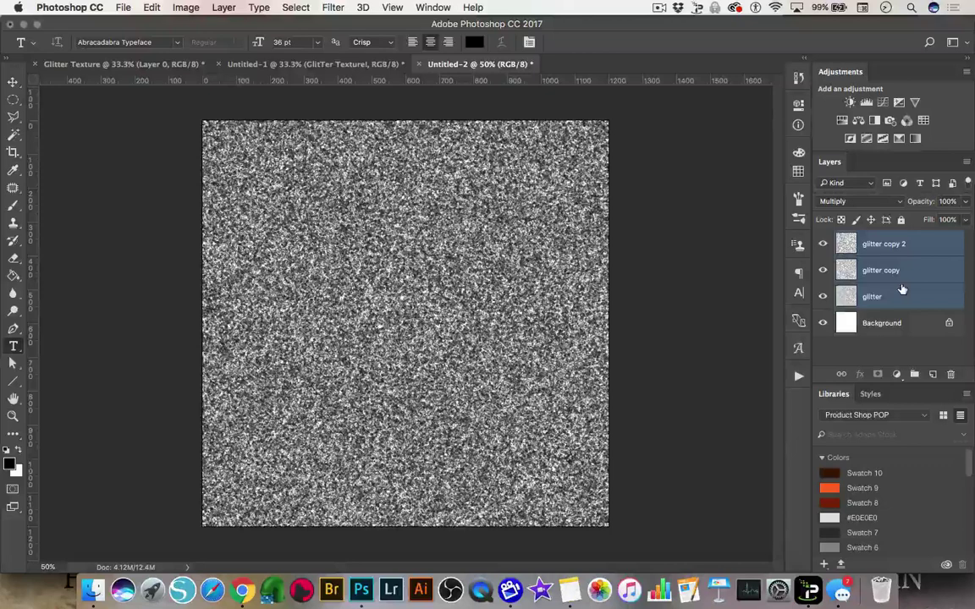
key(super+e)
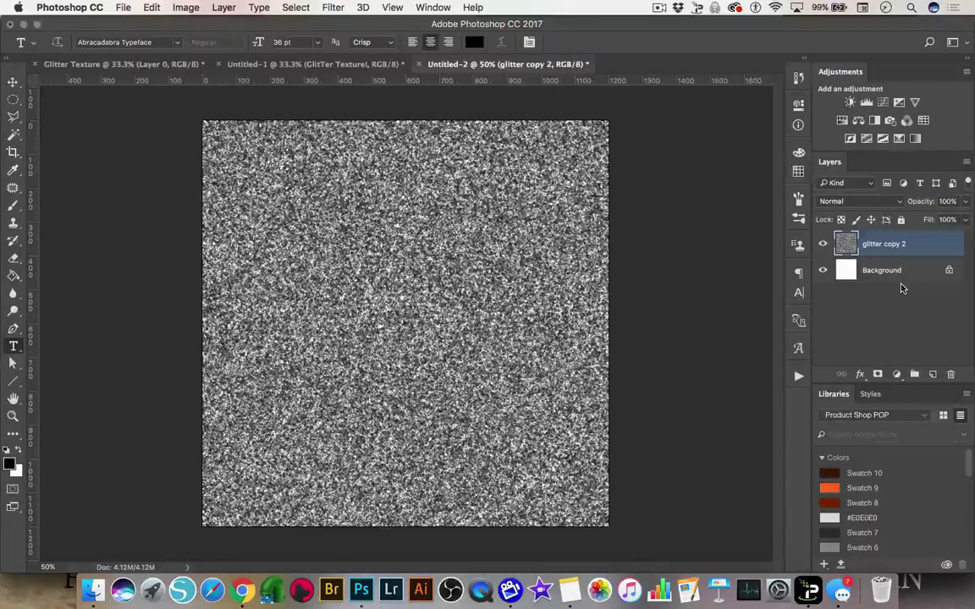
double_click(880, 244)
text(glitter)
key(Return)
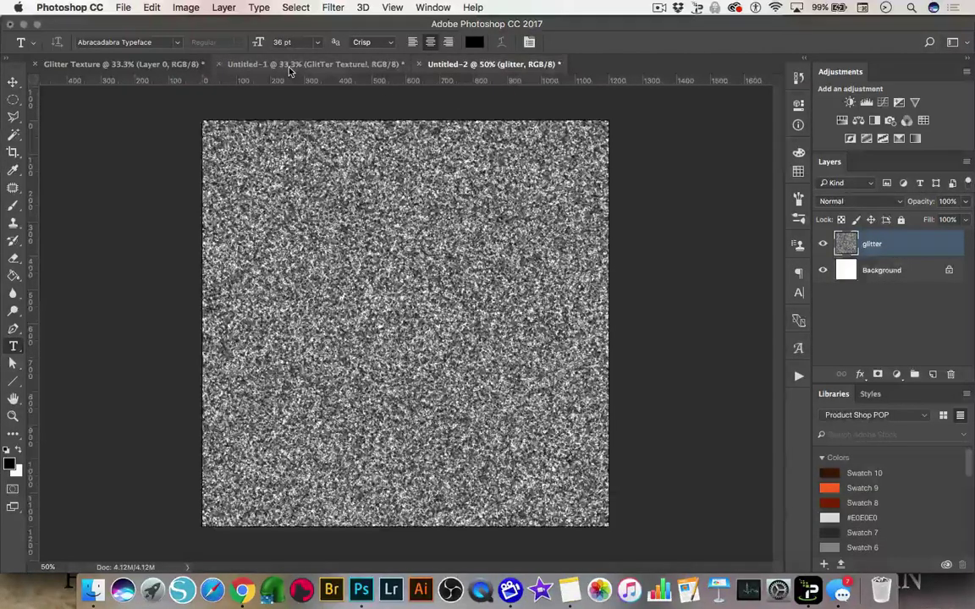
Add a Color Overlay layer style to the merged glitter layer in the Untitled-2 document.
click(263, 65)
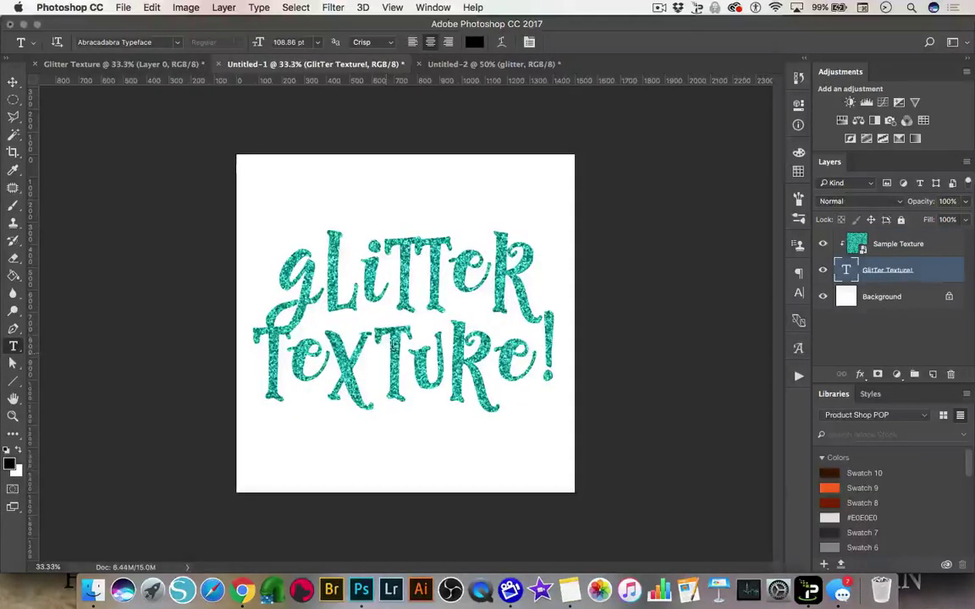
click(462, 65)
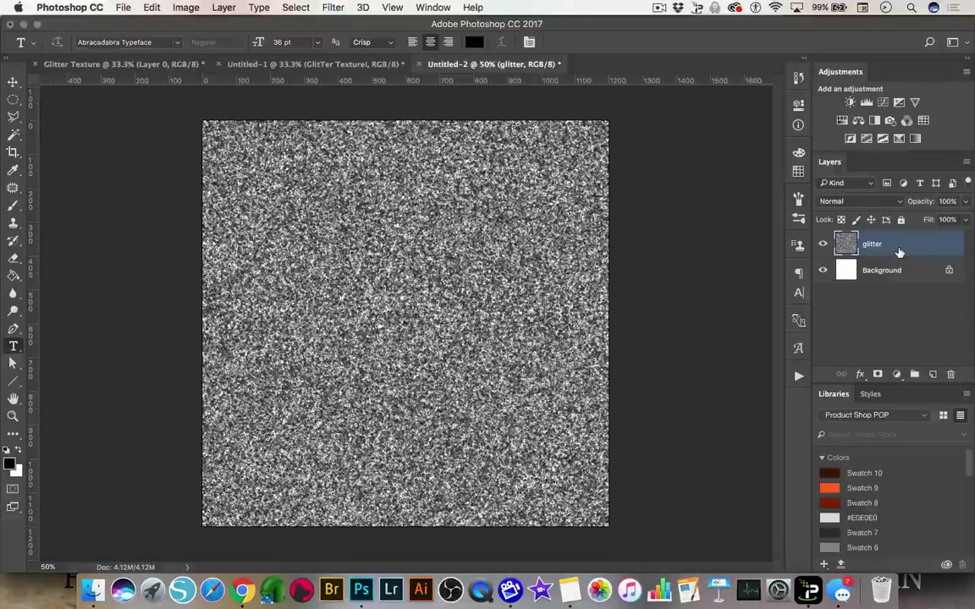
click(860, 375)
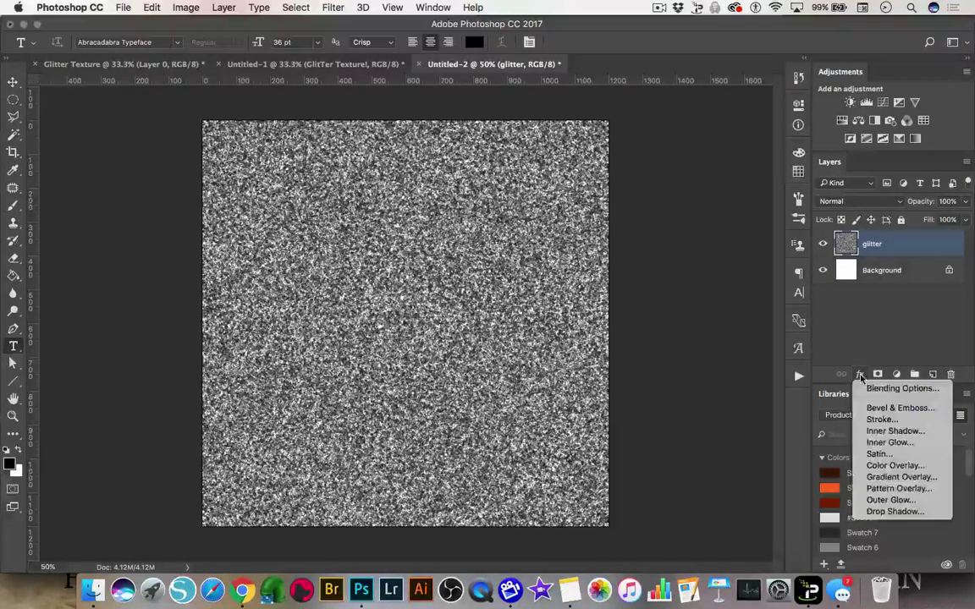
click(890, 466)
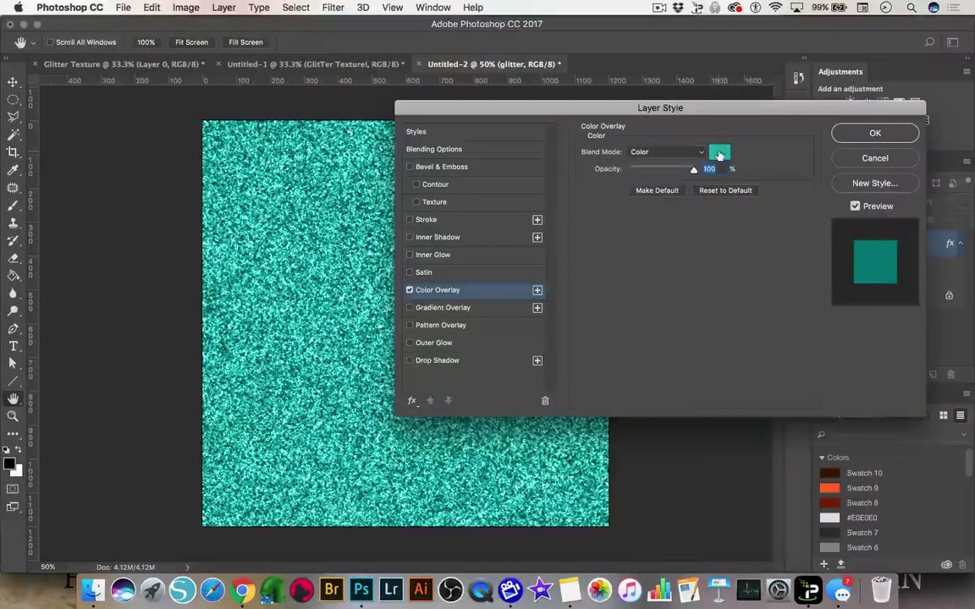
Set the overlay colour to blue #313aa6 and apply the layer style to the glitter layer.
click(720, 152)
text(99)
click(464, 423)
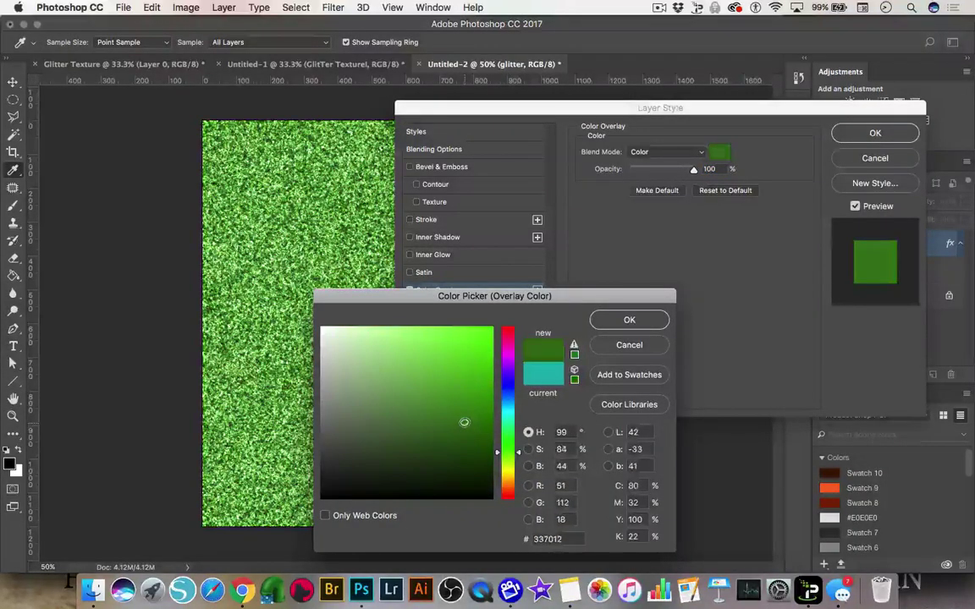
click(505, 355)
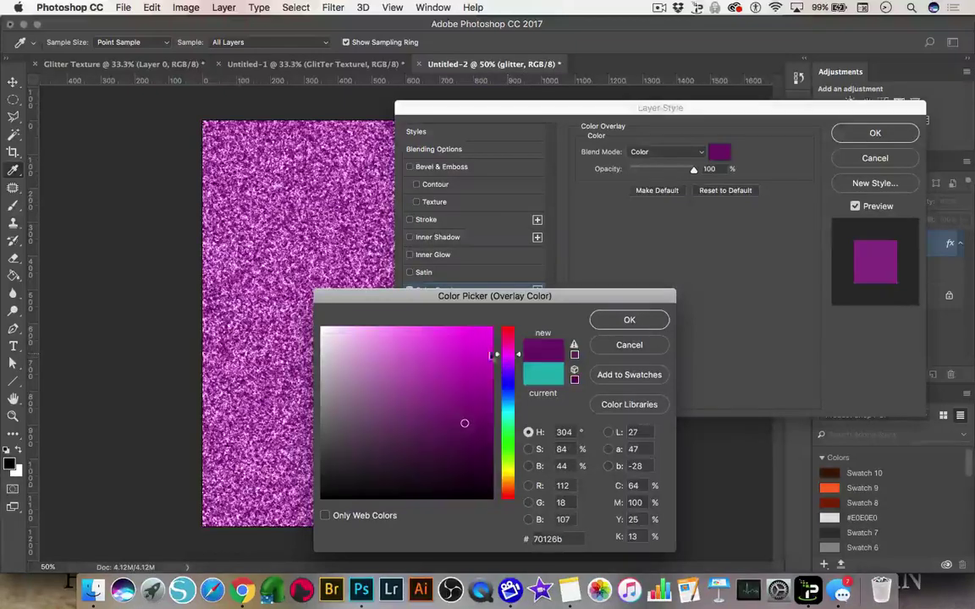
mouse_move(422, 324)
mouse_down()
mouse_move(470, 338)
mouse_move(450, 394)
mouse_move(479, 393)
mouse_move(400, 363)
mouse_move(363, 333)
mouse_move(348, 381)
mouse_move(389, 429)
mouse_up()
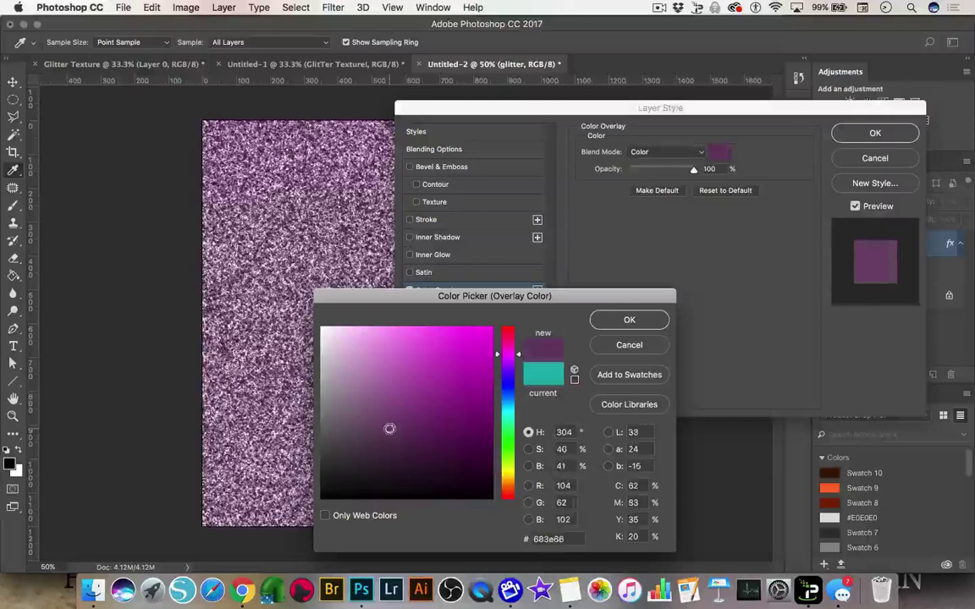
click(508, 408)
click(509, 387)
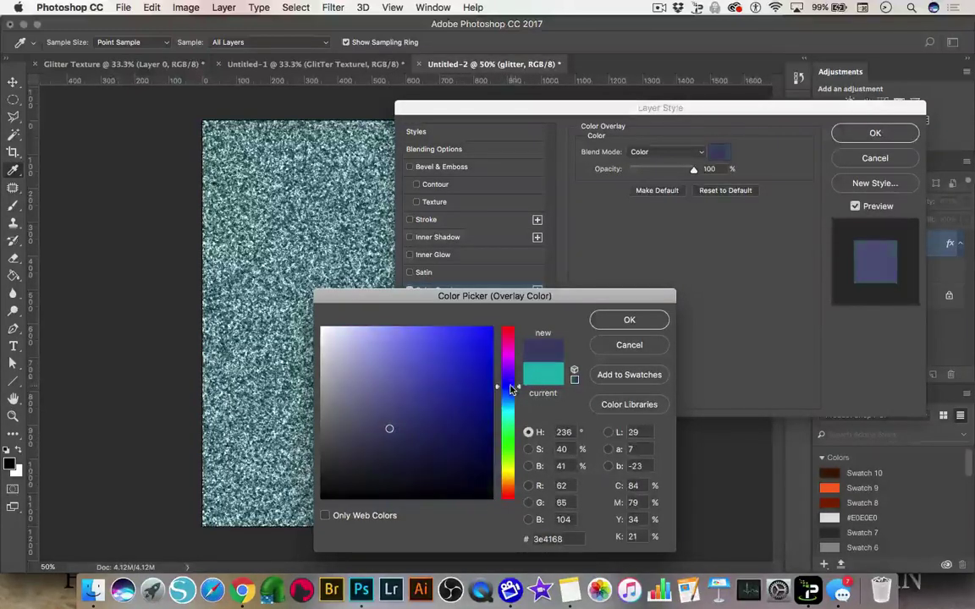
click(430, 340)
mouse_move(429, 340)
mouse_down()
mouse_move(408, 361)
mouse_move(442, 386)
mouse_up()
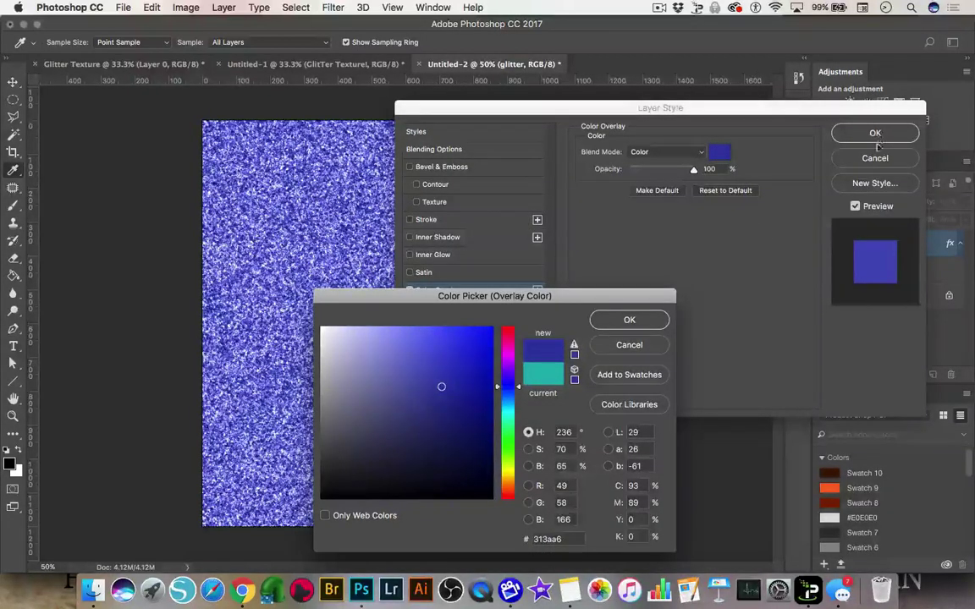
click(629, 320)
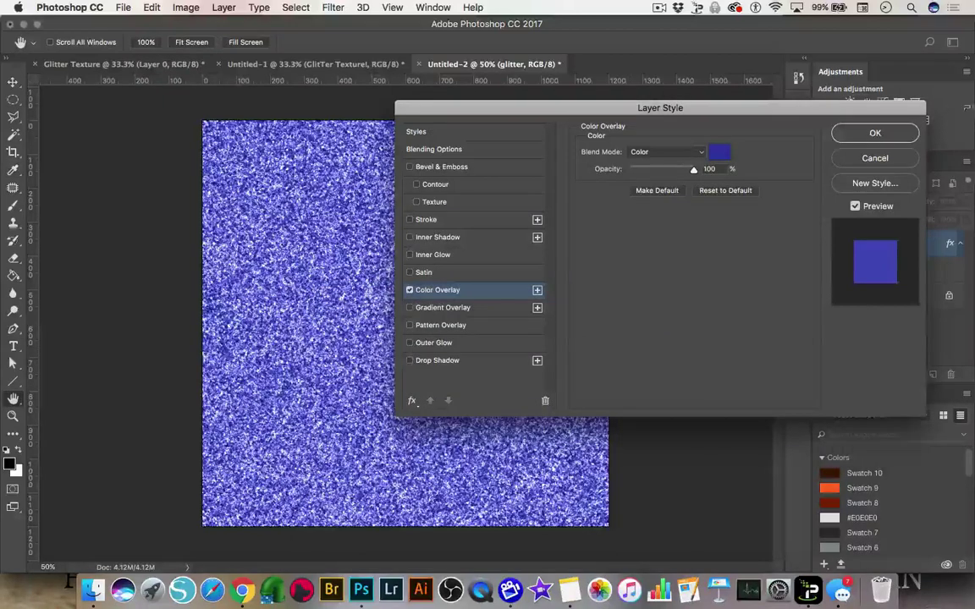
click(875, 134)
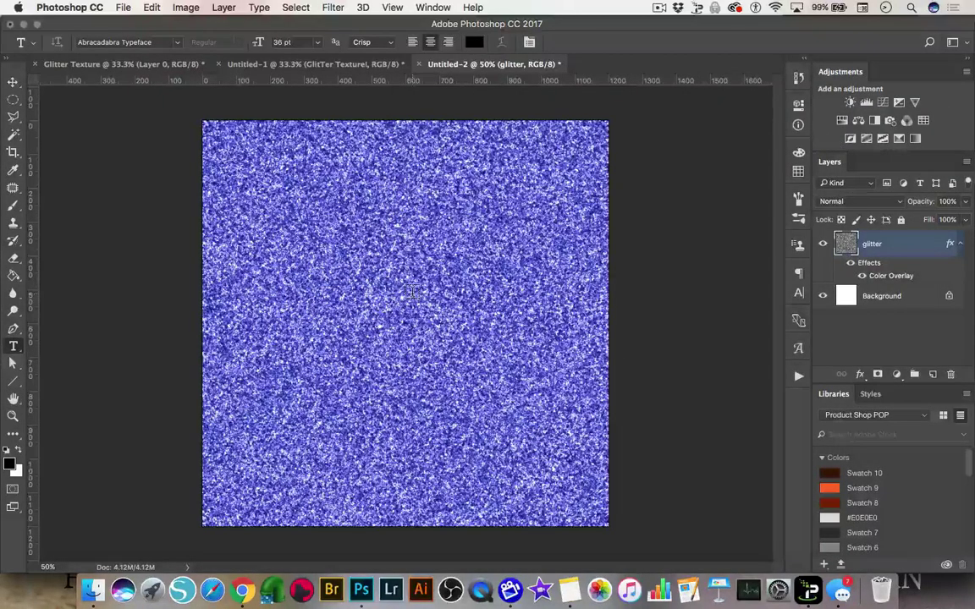
Export the blue texture as a PNG named blue-glitter in the Creating Glitter Texture folder.
click(122, 8)
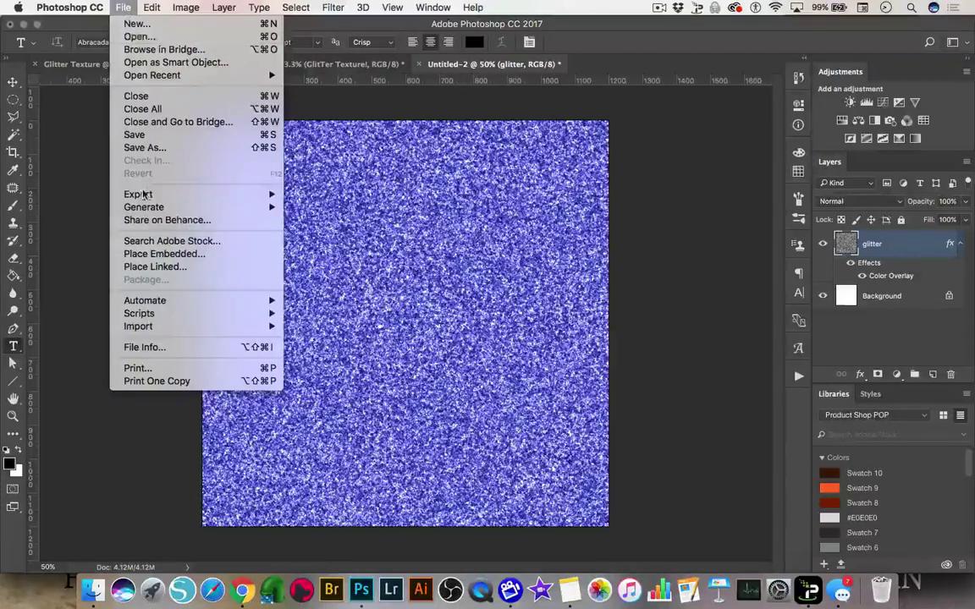
mouse_move(144, 197)
click(362, 193)
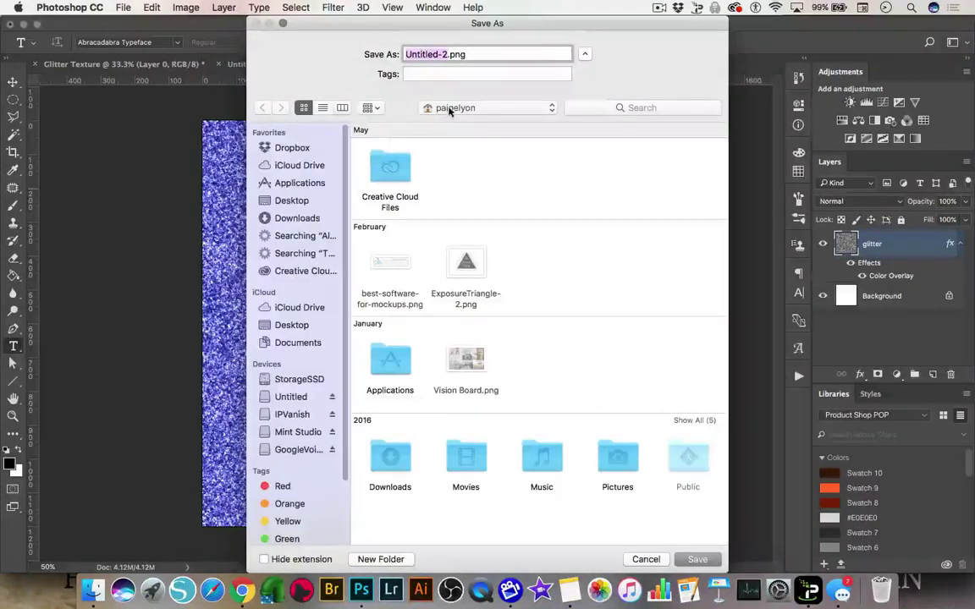
click(450, 108)
click(478, 183)
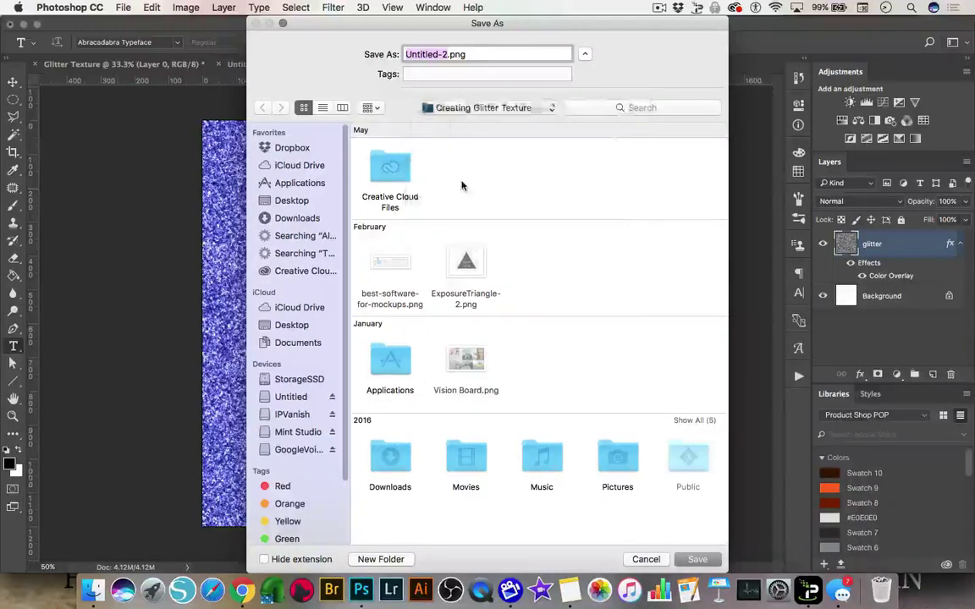
text(blue)
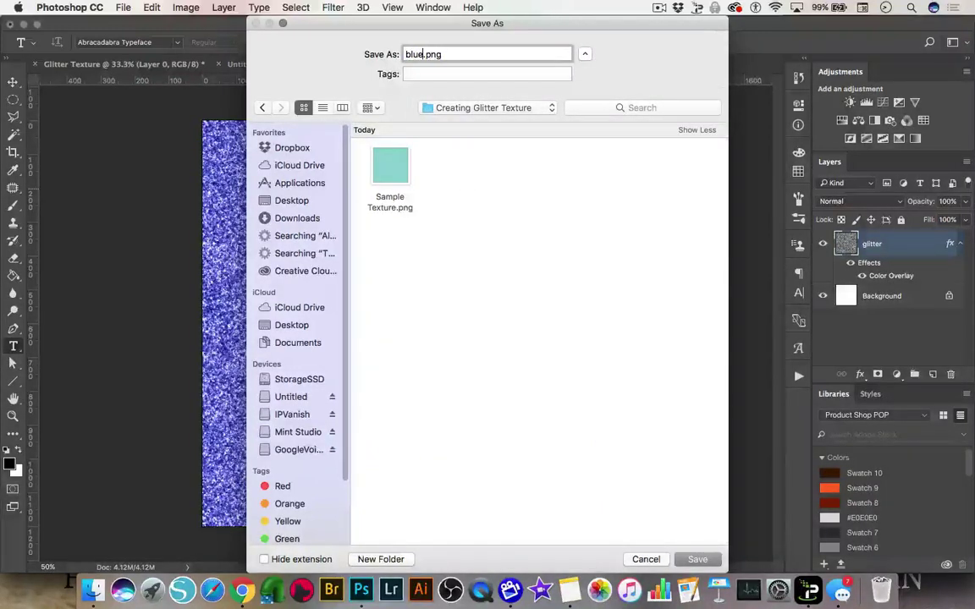
text(-glitt)
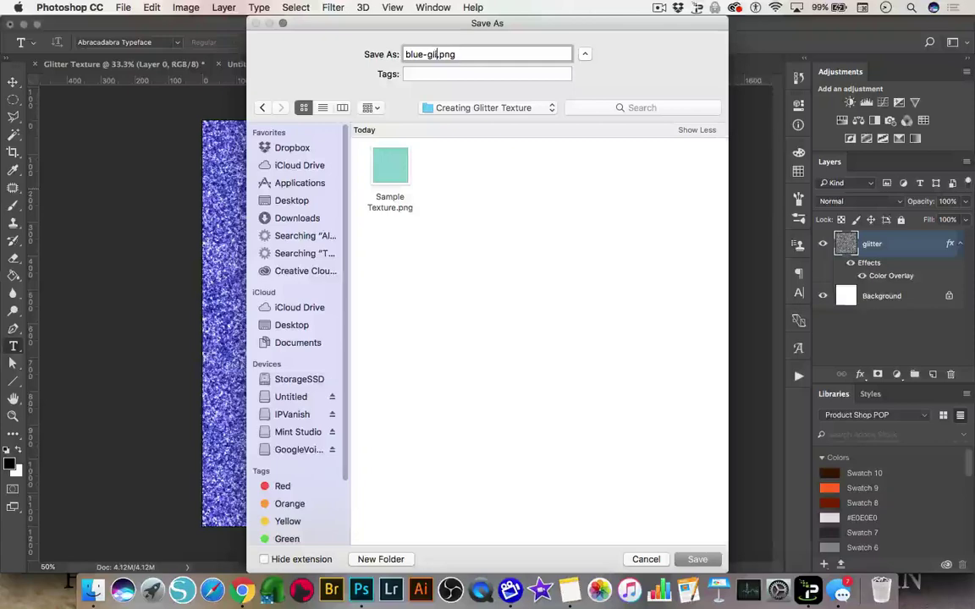
text(er)
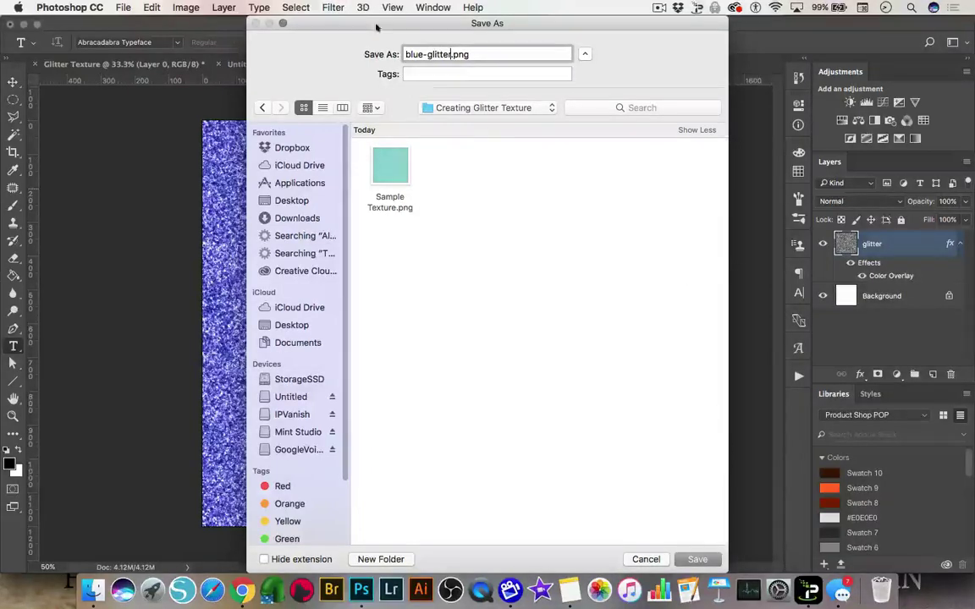
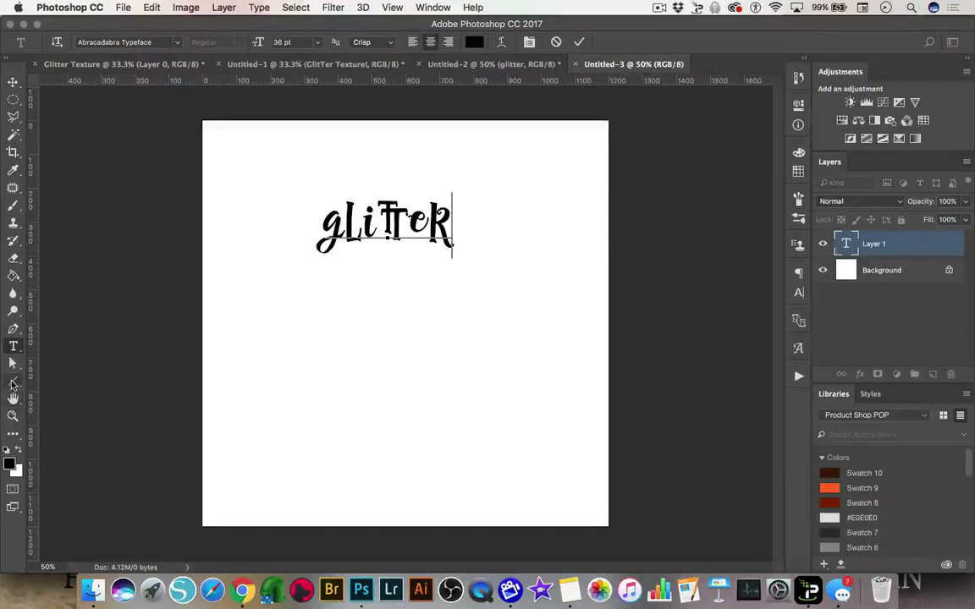
Draw a black paw print custom shape about 344 x 345 px below the word glitter.
click(13, 382)
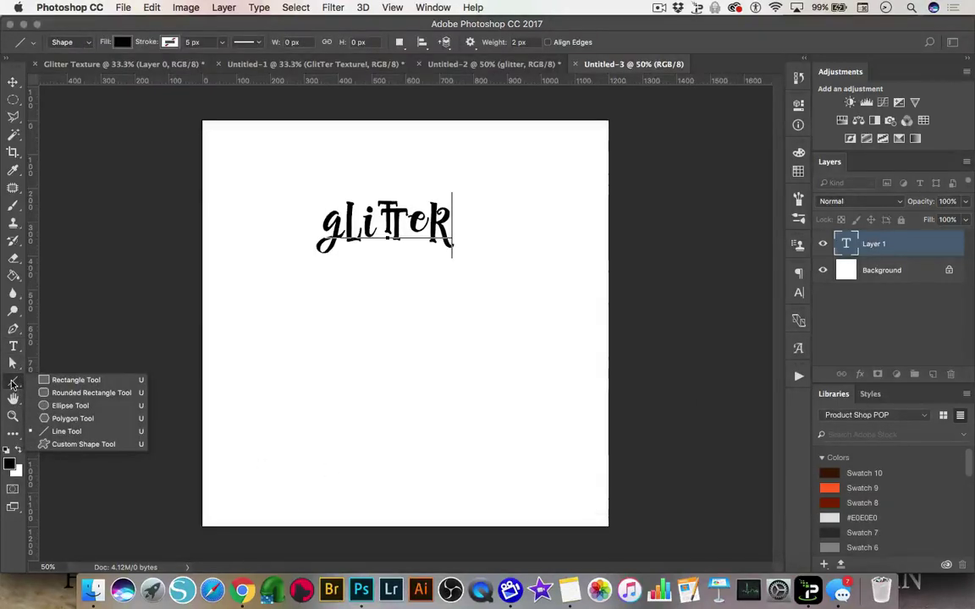
click(73, 445)
click(528, 45)
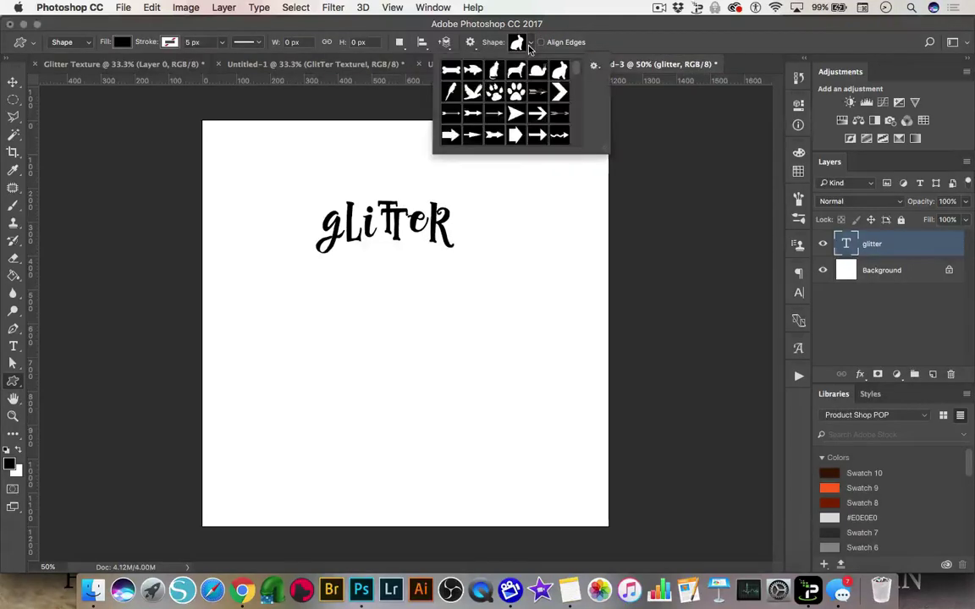
click(516, 92)
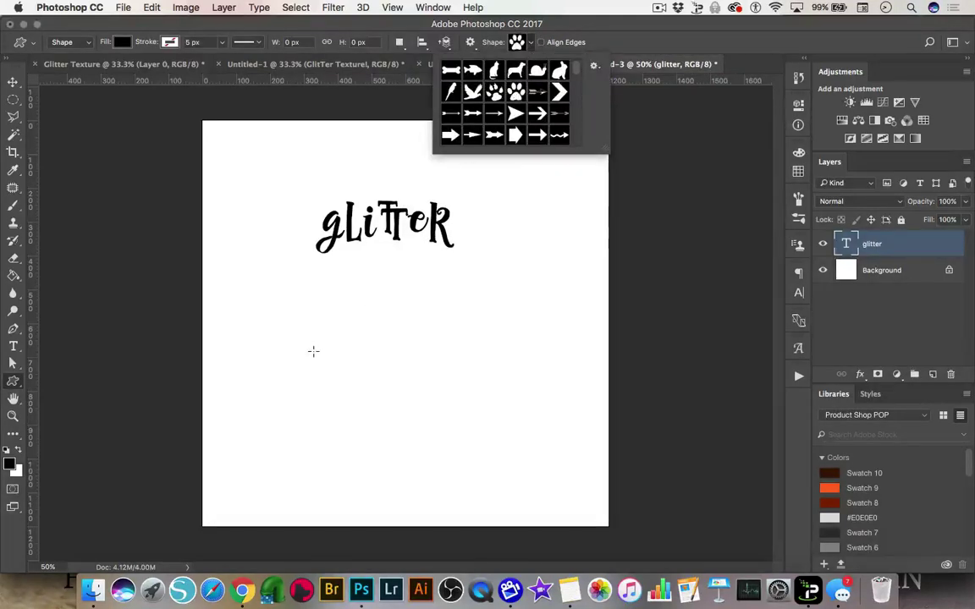
click(335, 295)
drag(335, 294, 451, 413)
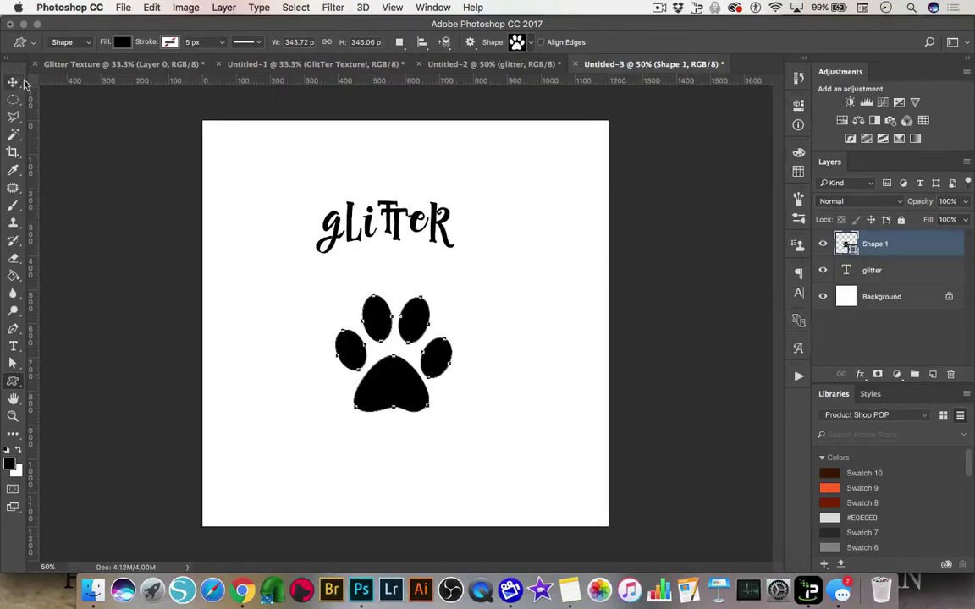
Embed blue-glitter.png directly above the glitter text layer and clip it to the text.
click(899, 272)
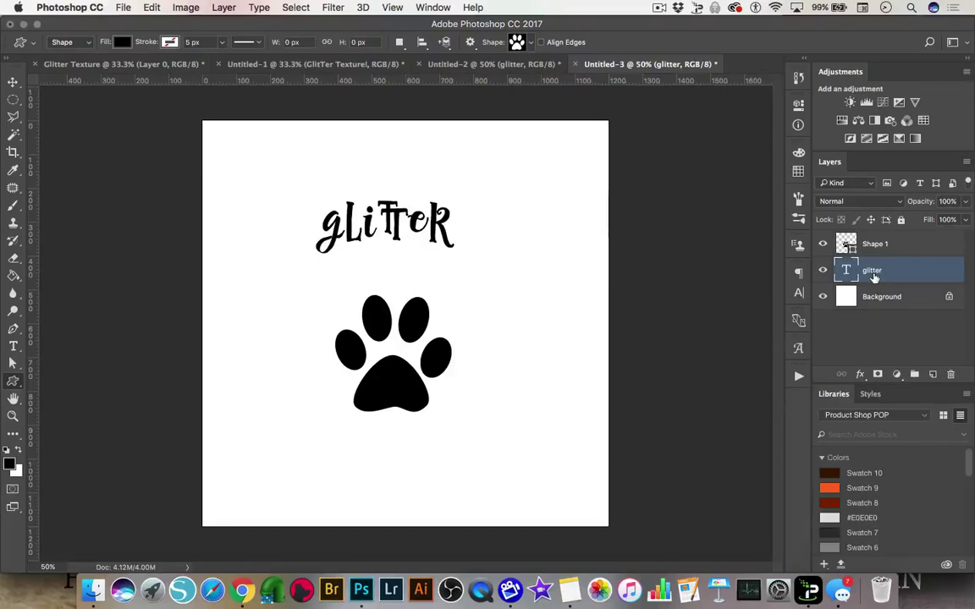
click(121, 7)
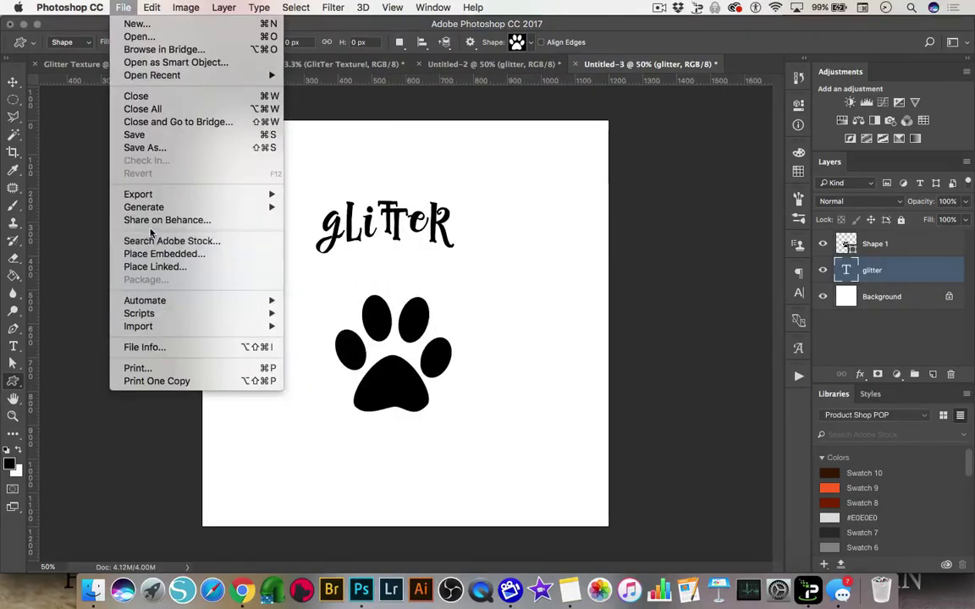
click(154, 259)
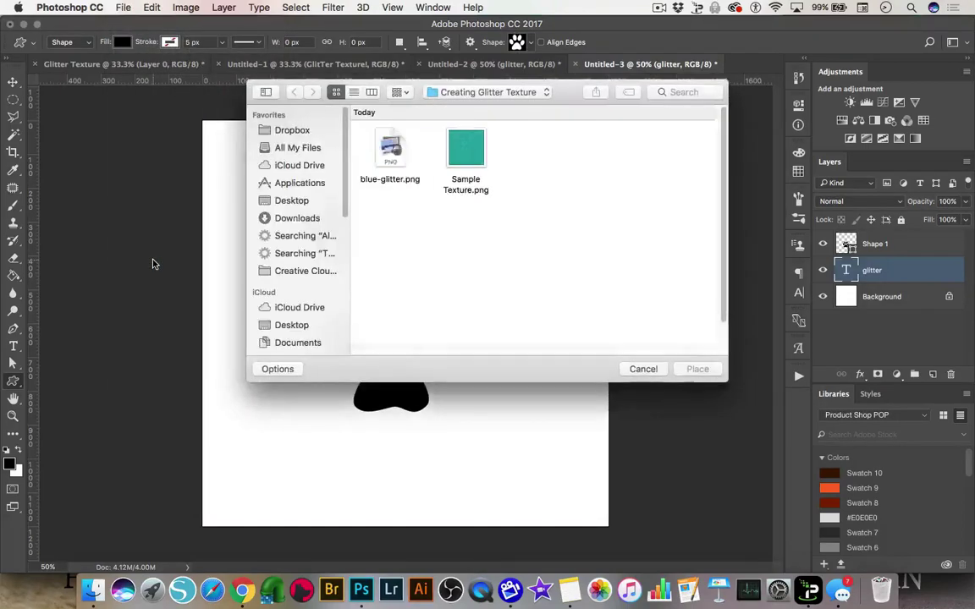
click(391, 154)
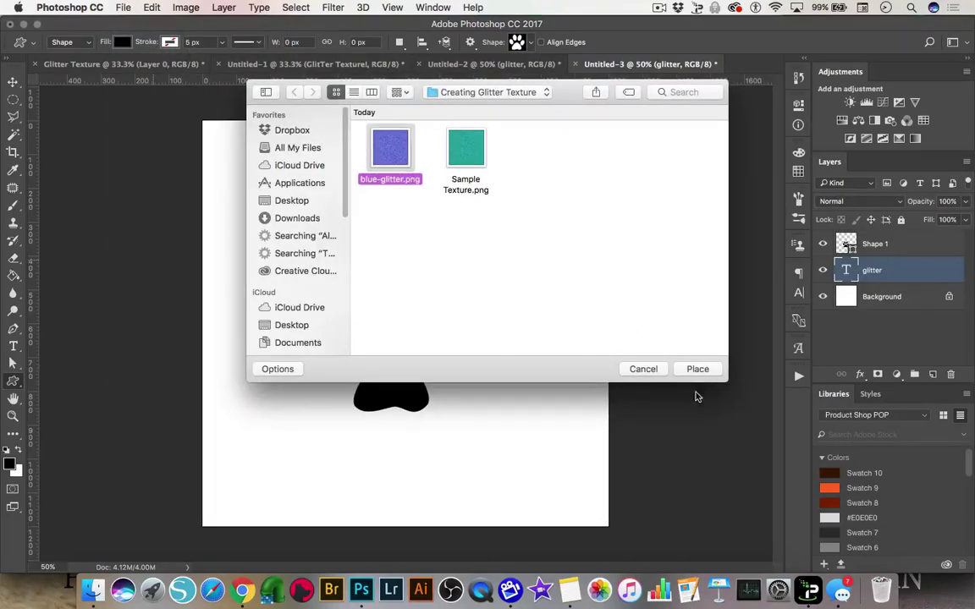
click(705, 370)
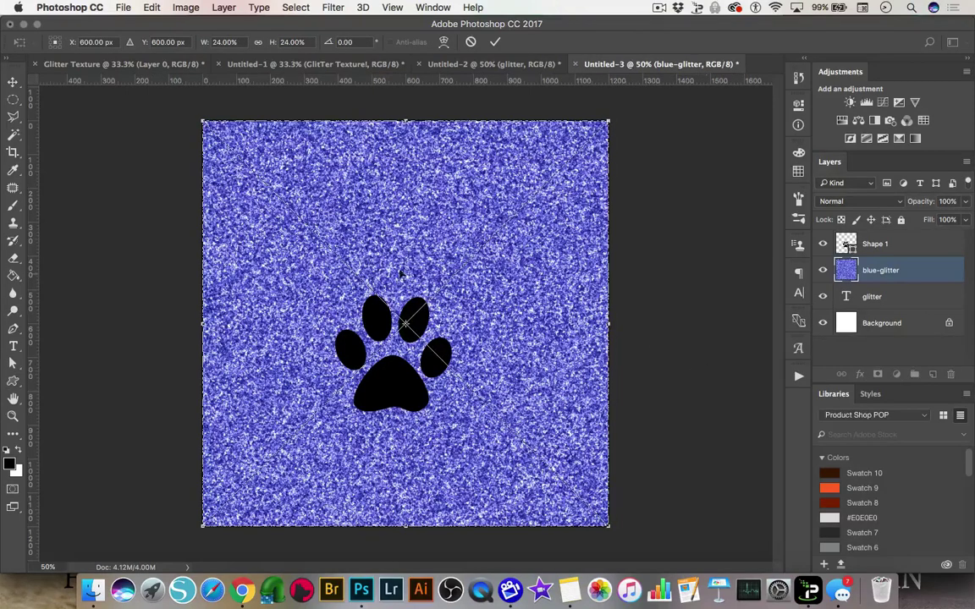
click(495, 49)
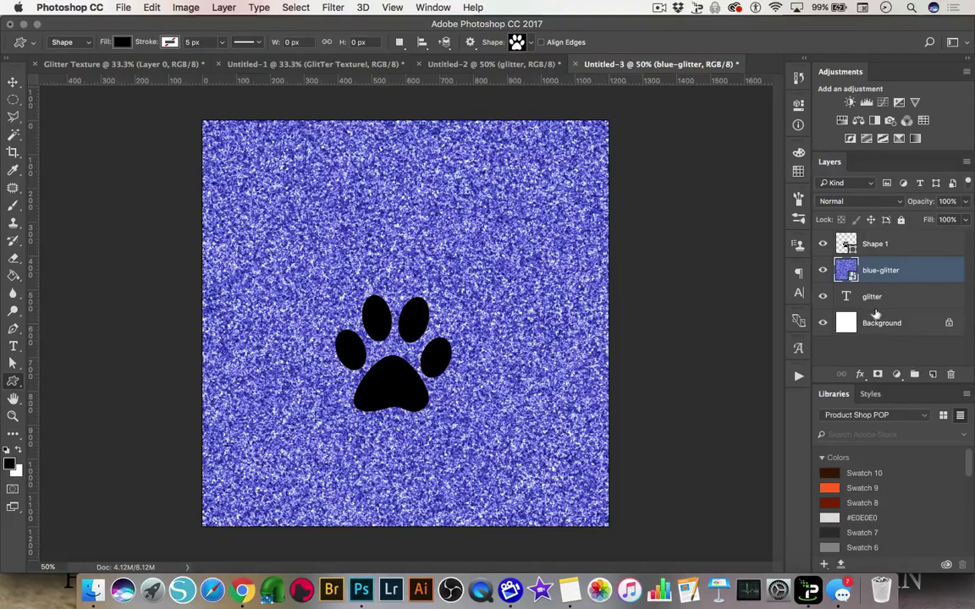
right_click(891, 273)
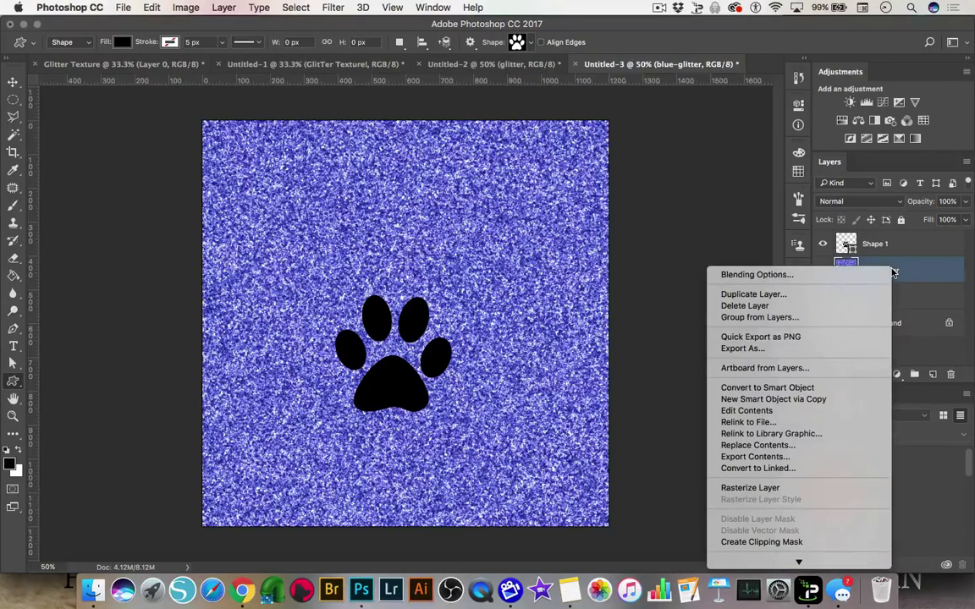
click(752, 543)
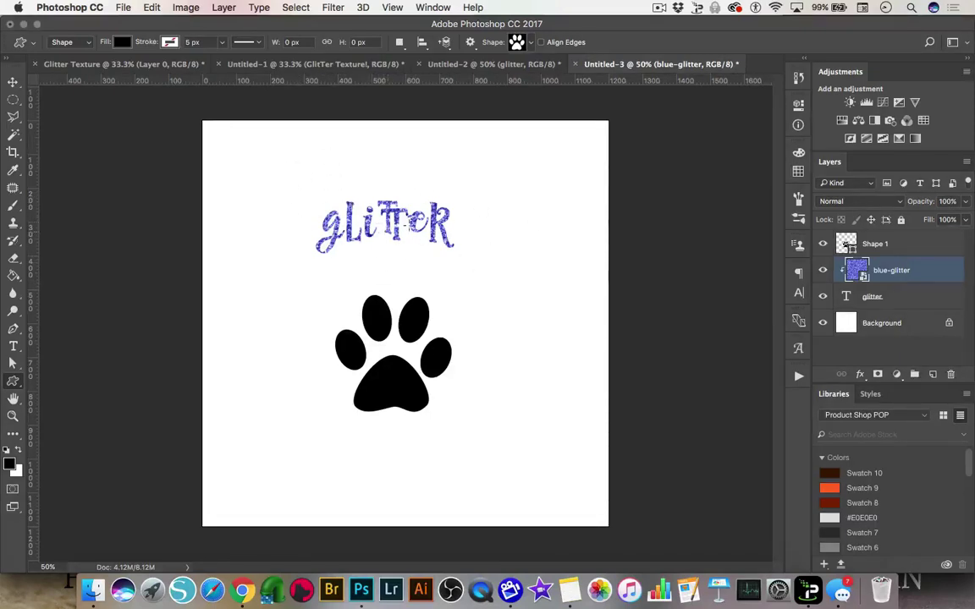
Embed Sample Texture.png above the paw print shape layer and clip it to the shape.
click(888, 245)
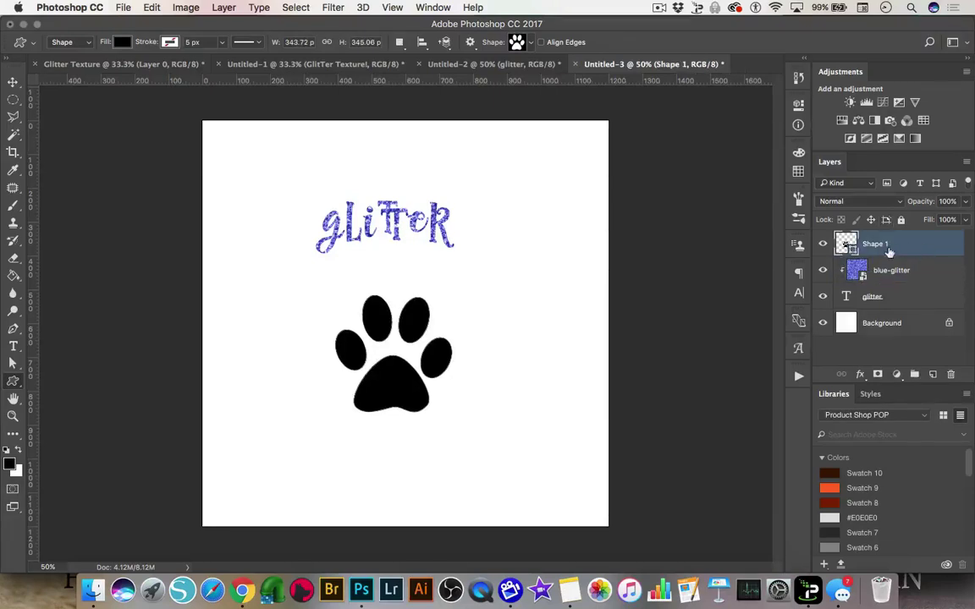
click(119, 8)
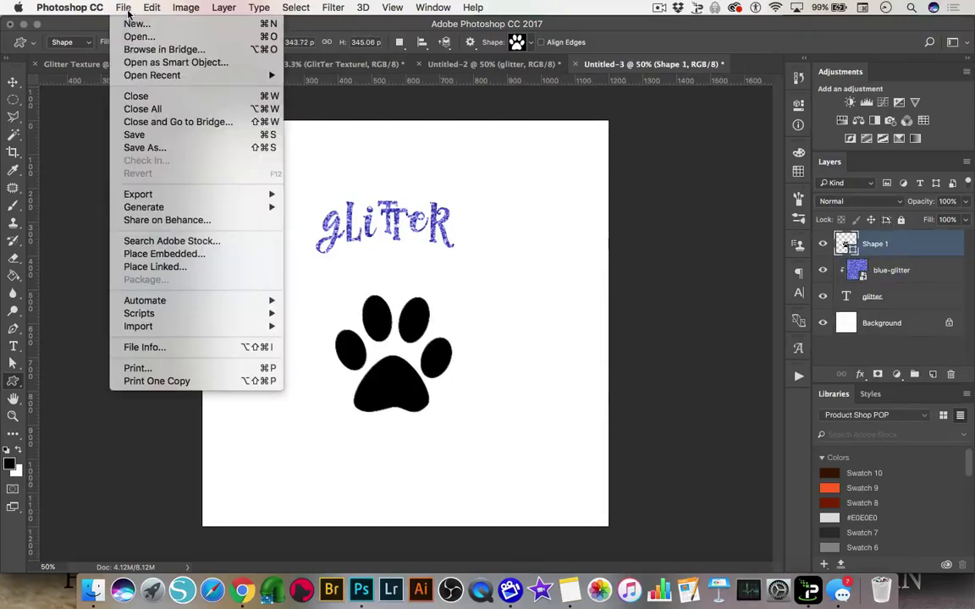
click(155, 254)
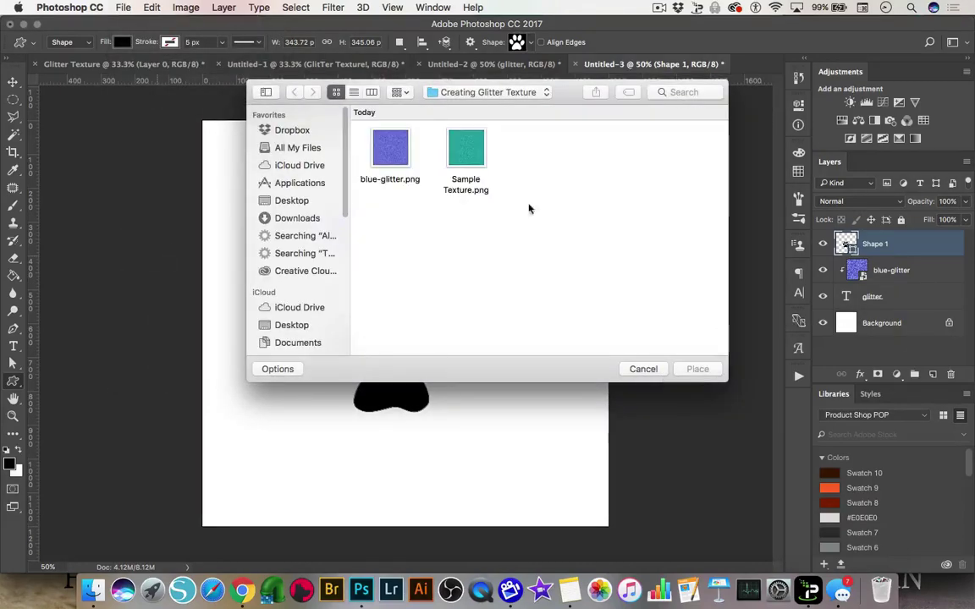
click(466, 150)
click(698, 370)
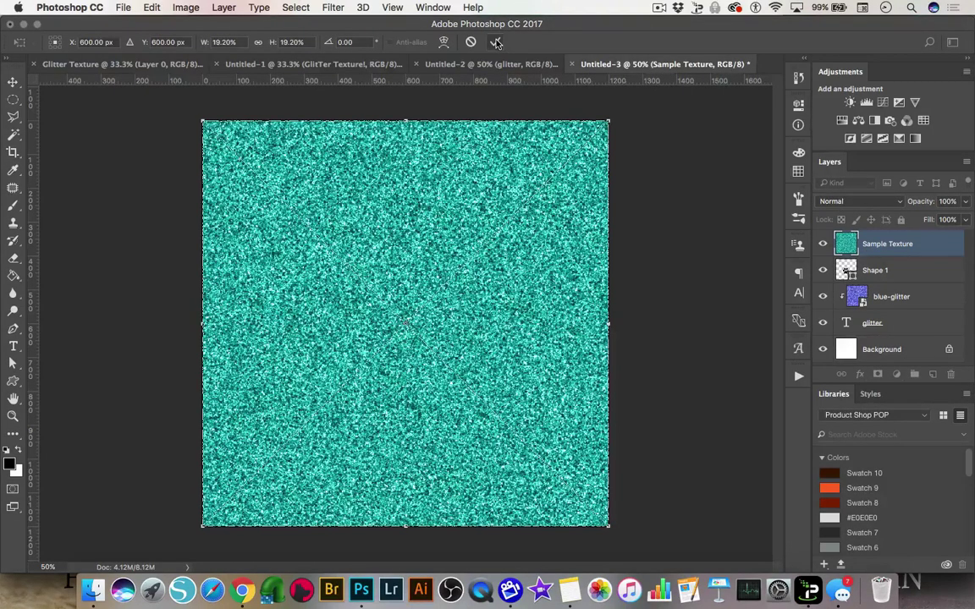
key(Return)
key(u)
right_click(884, 245)
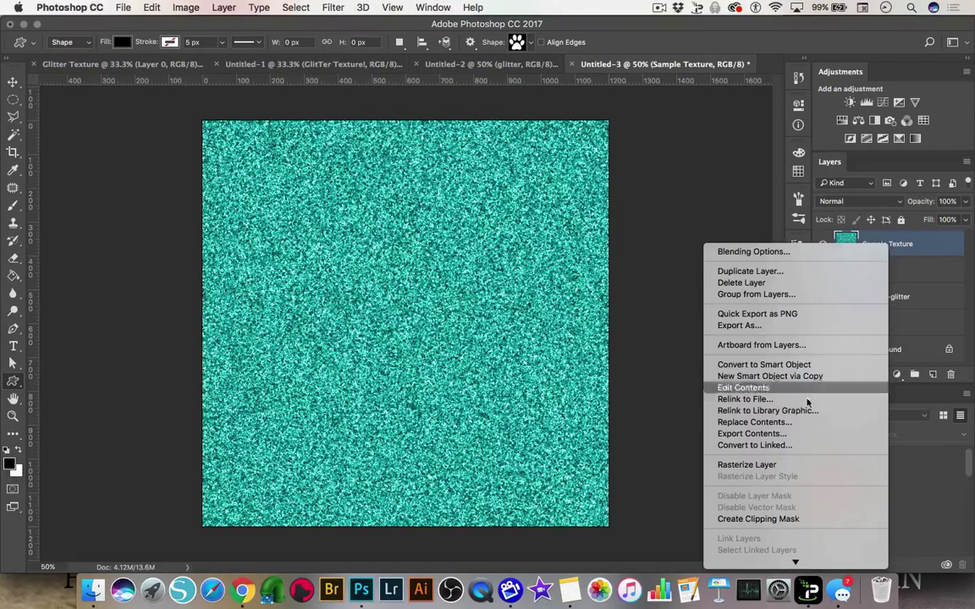
click(780, 517)
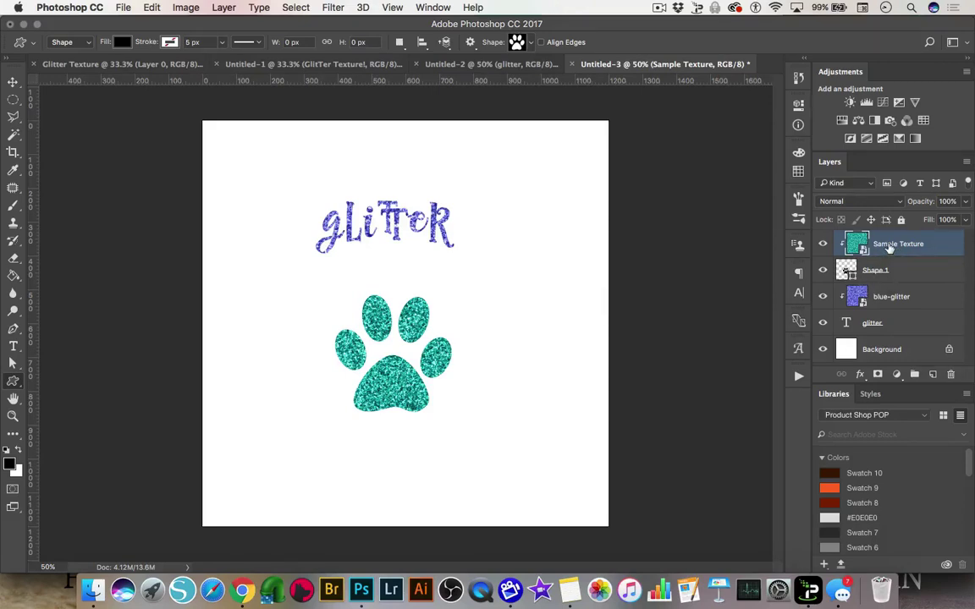
Delete the clipped Sample Texture layer above the paw print shape.
key(Delete)
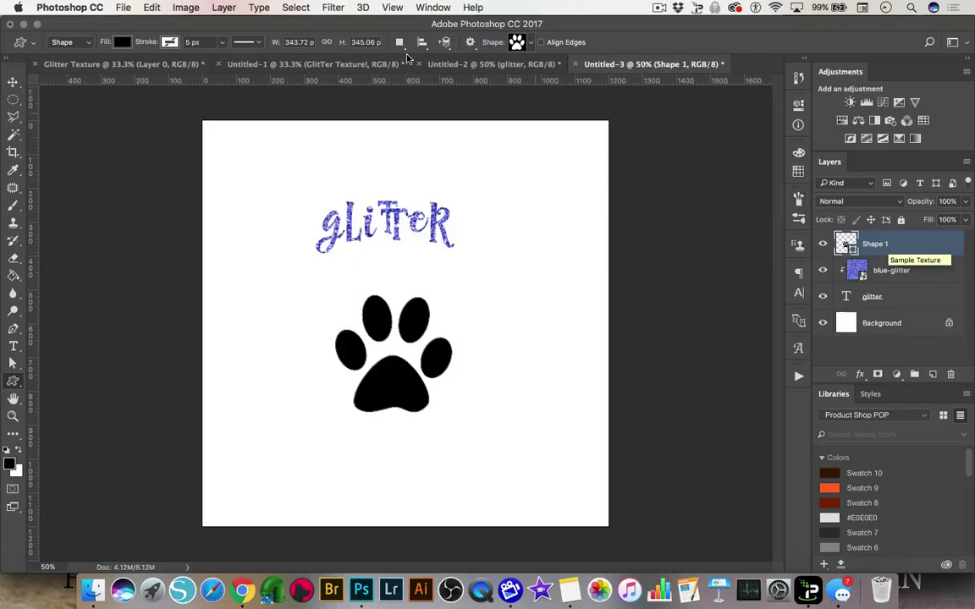
click(493, 66)
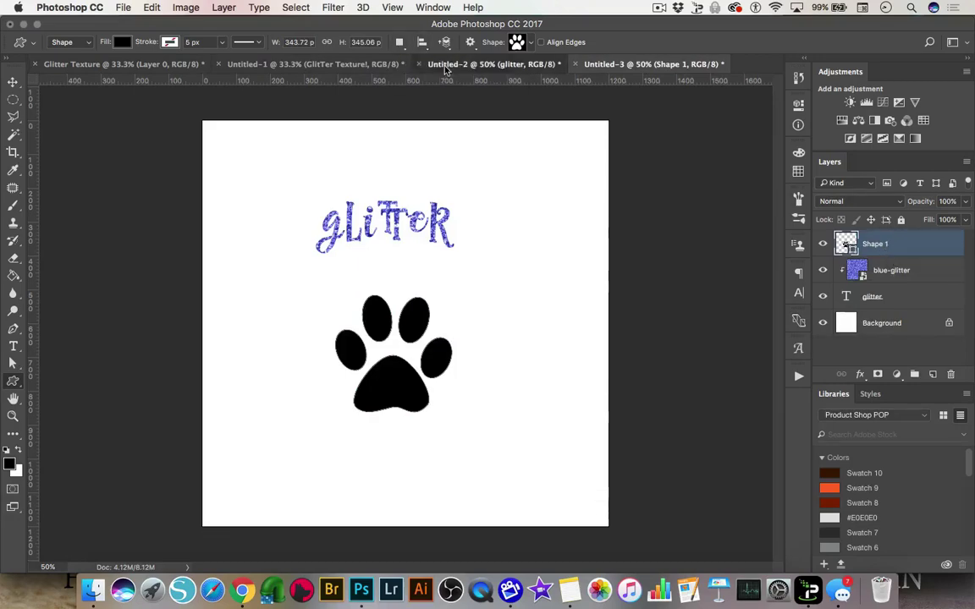
click(610, 66)
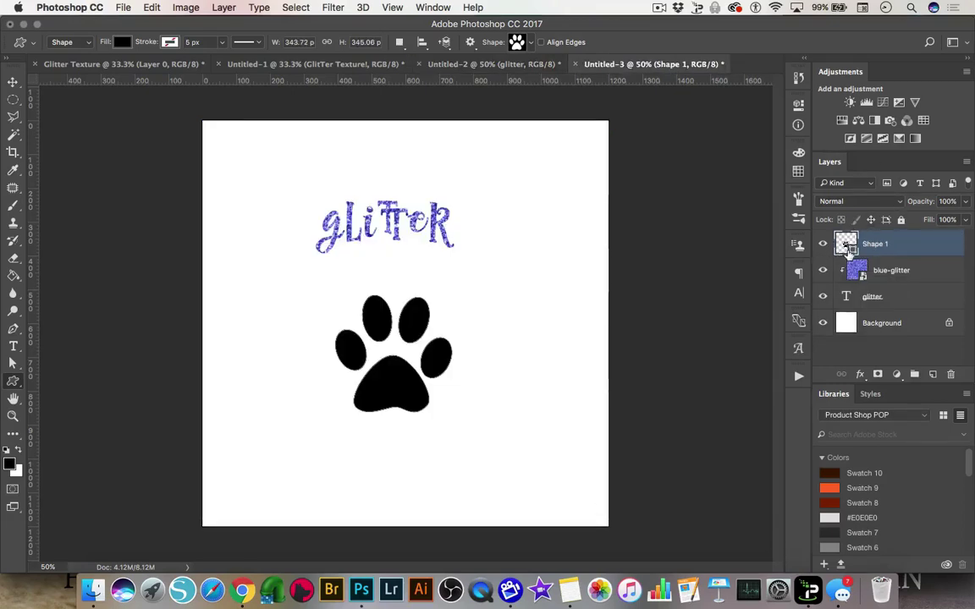
Add a Pattern Overlay to the paw print shape layer with a scale of 100% and Link with Layer turned off.
click(859, 375)
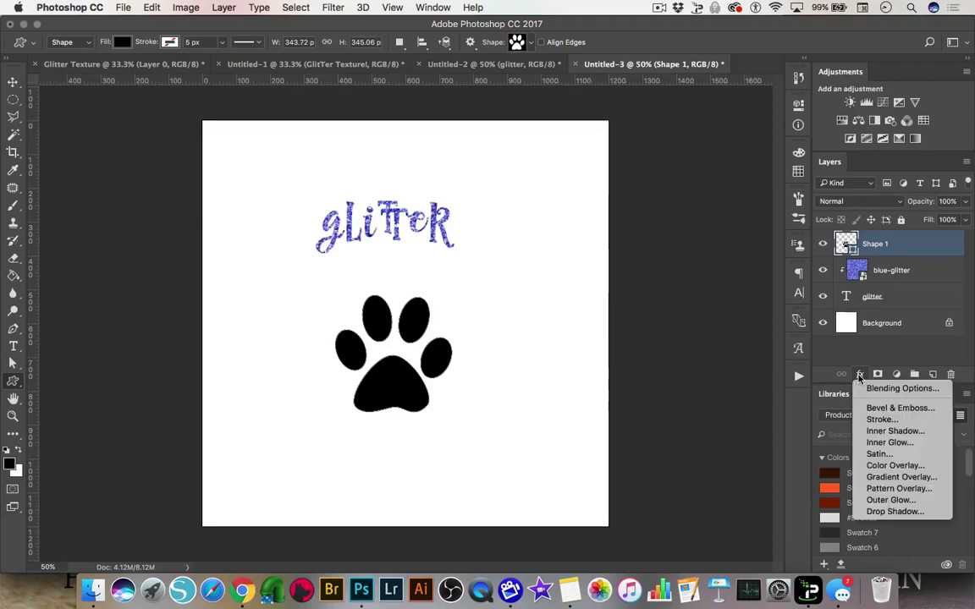
click(900, 489)
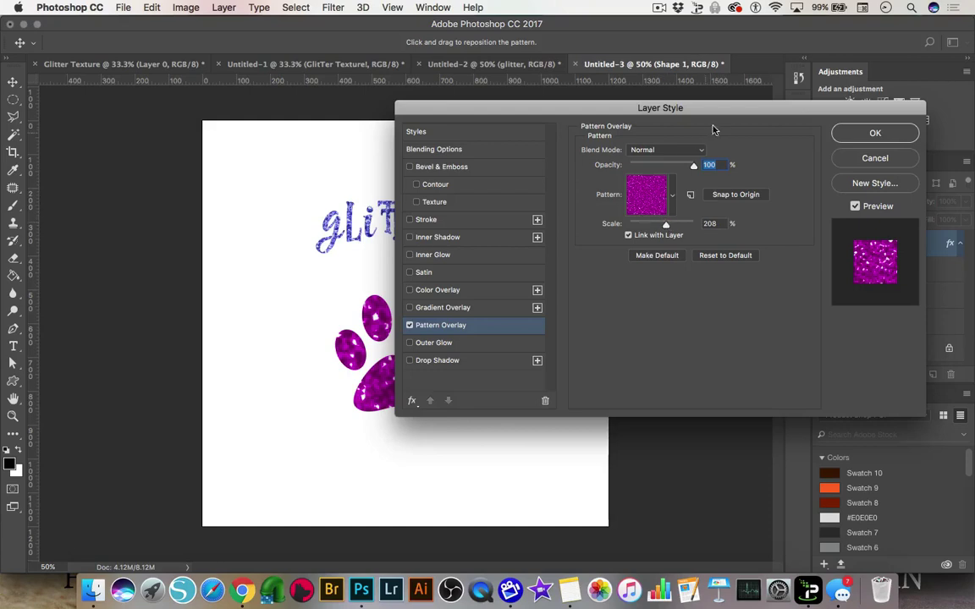
drag(714, 108, 889, 113)
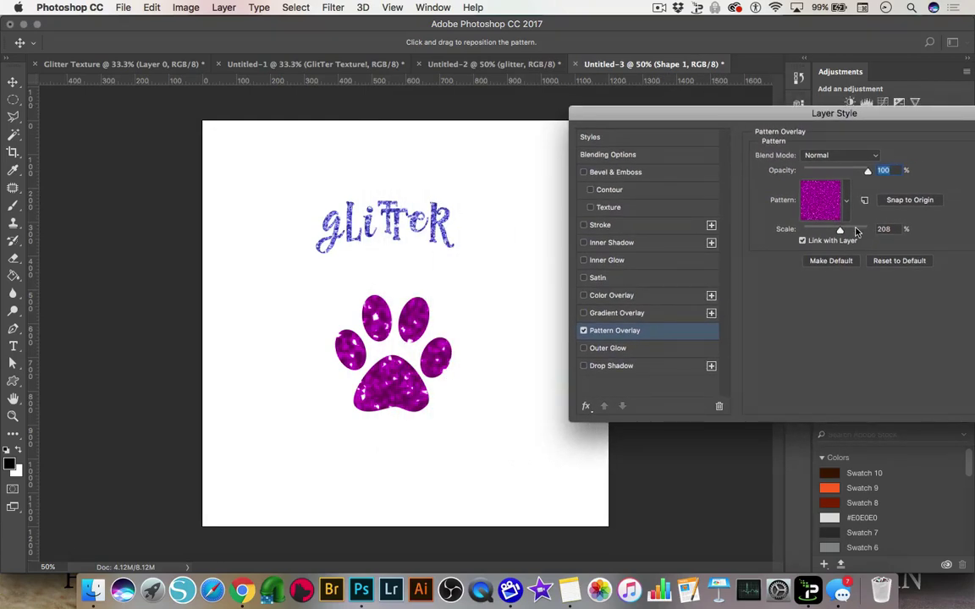
mouse_move(840, 232)
mouse_down()
mouse_move(825, 235)
mouse_move(844, 233)
mouse_up()
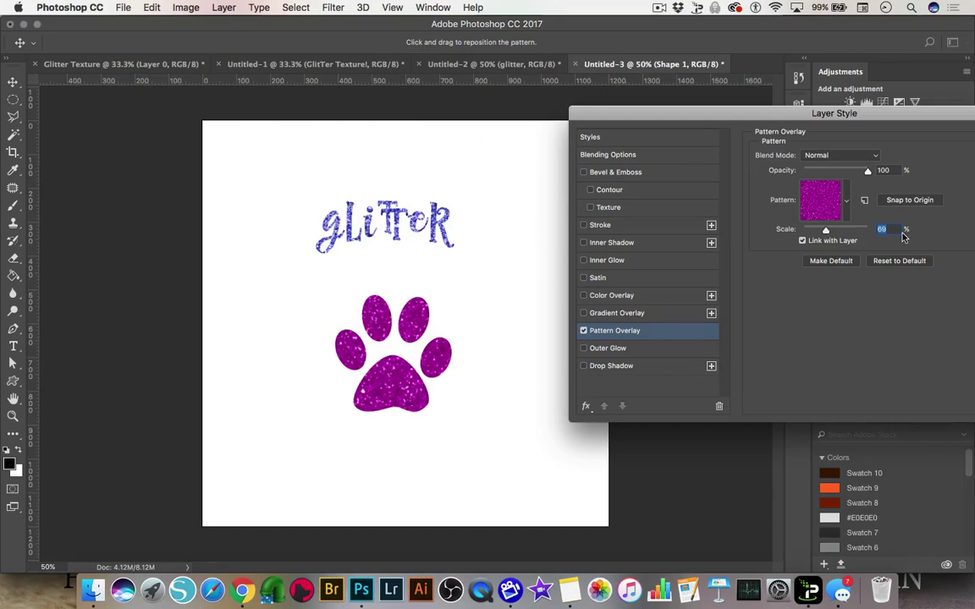
text(100)
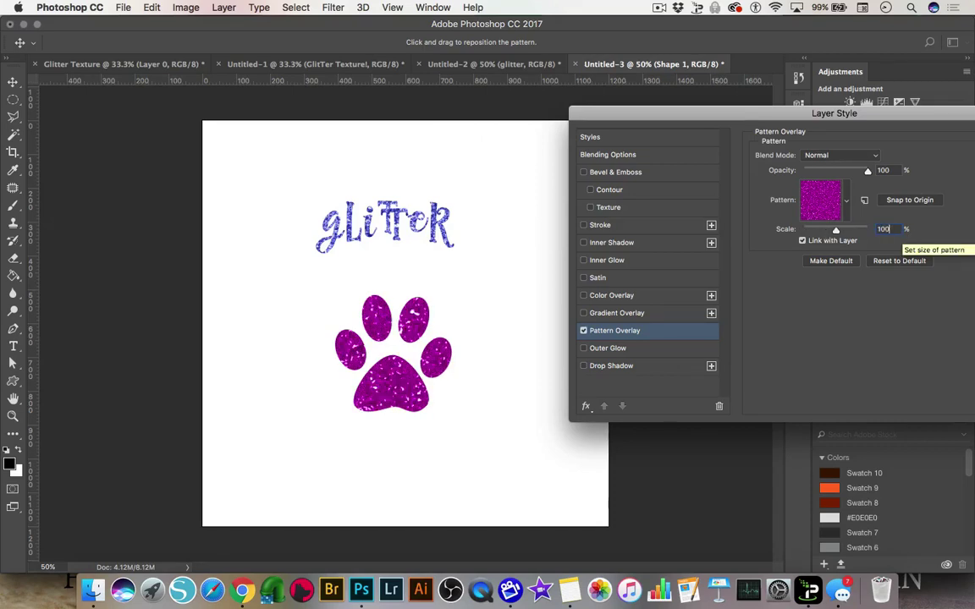
click(802, 240)
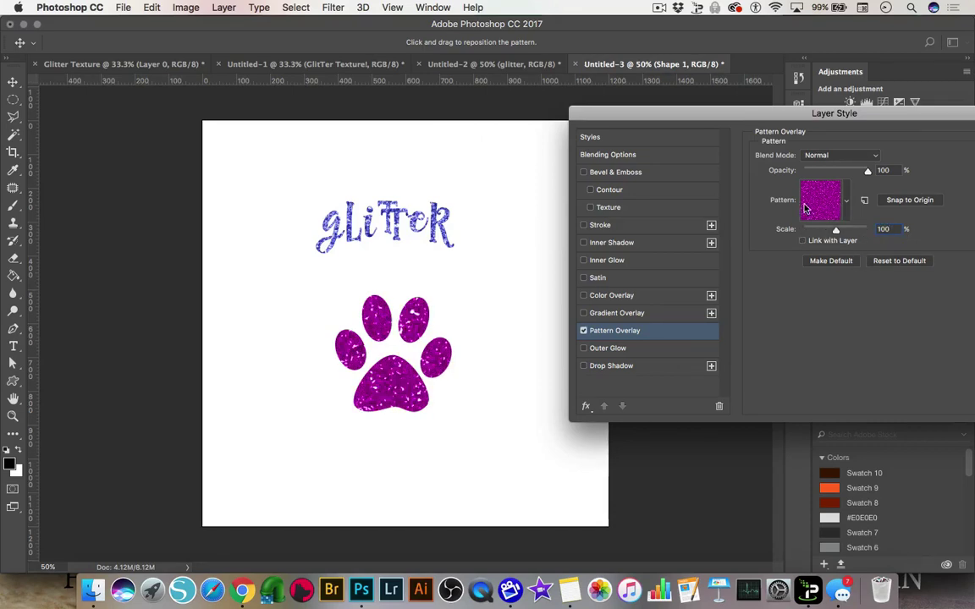
Try other overlay patterns on the paw print, choose the purple glitter pattern and apply the layer style.
drag(872, 127, 773, 109)
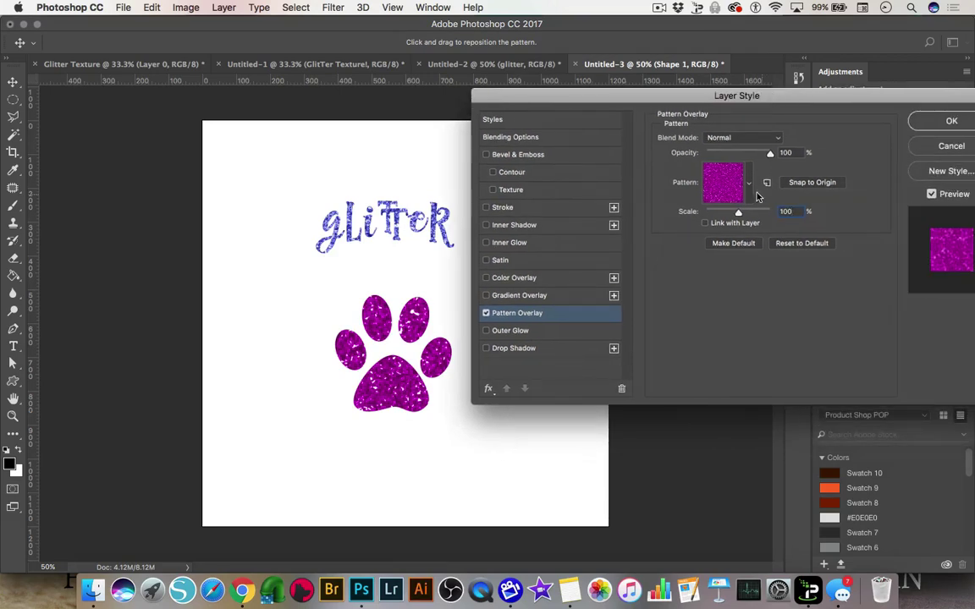
click(748, 187)
click(743, 289)
click(724, 291)
scroll(762, 270, down, 3)
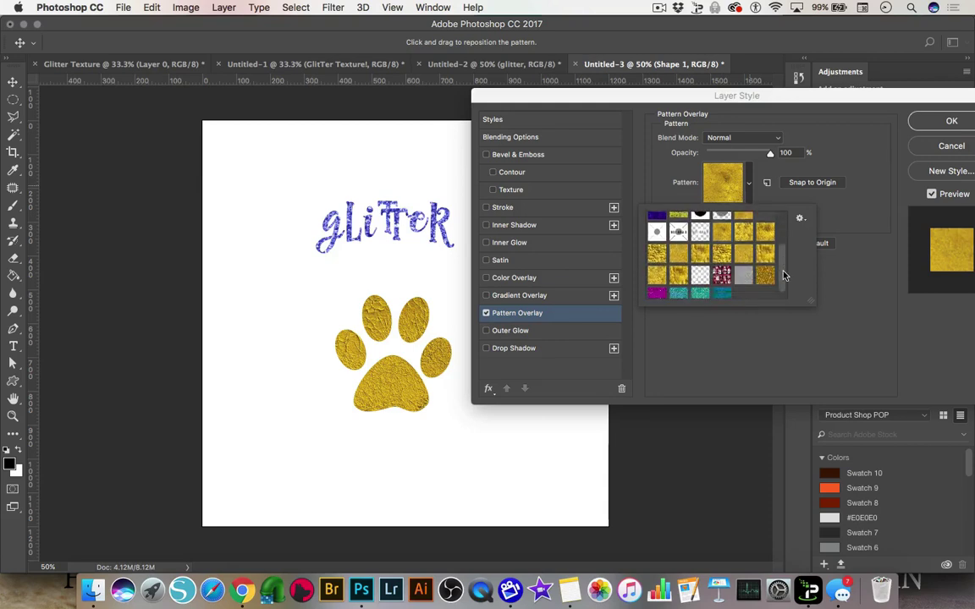
click(678, 289)
click(657, 289)
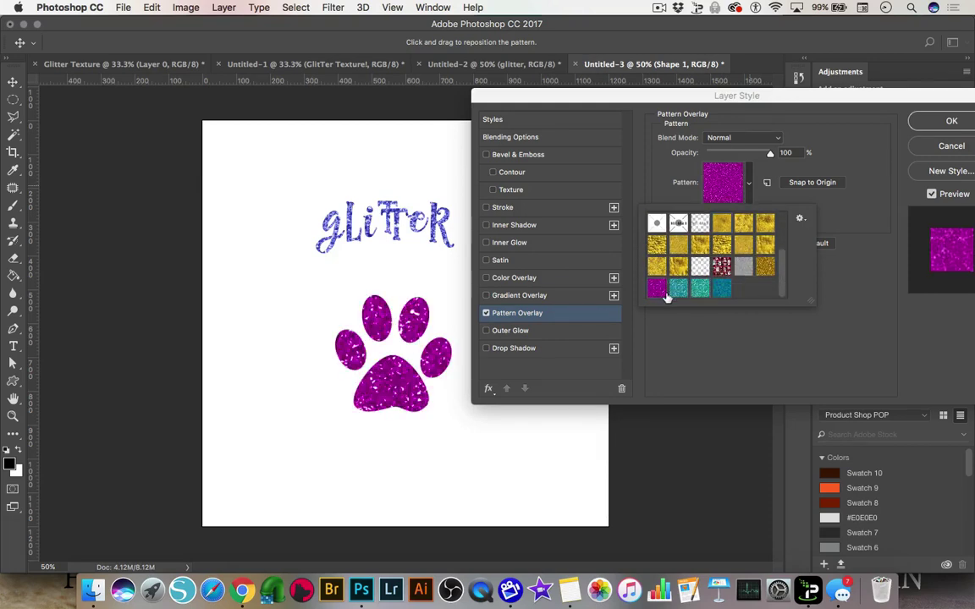
click(860, 112)
click(951, 121)
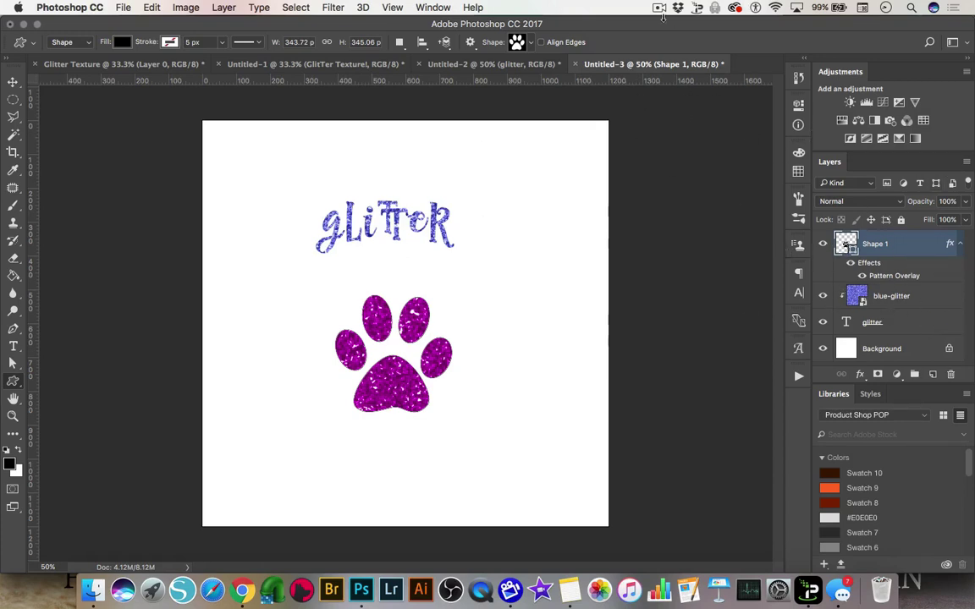
Clear the layer style from the glitter layer in the Untitled-2 document.
key(ctrl+shift+Tab)
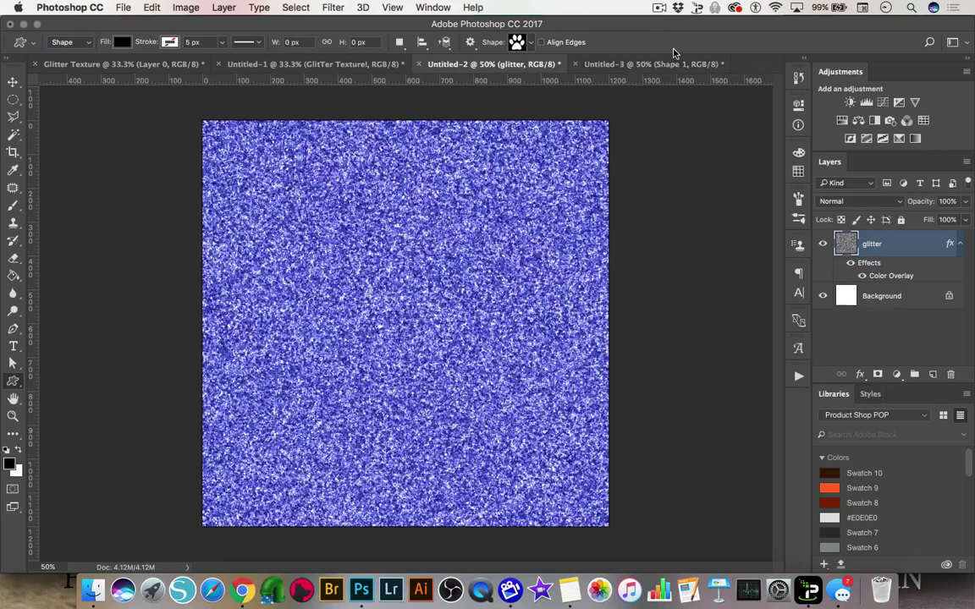
right_click(882, 252)
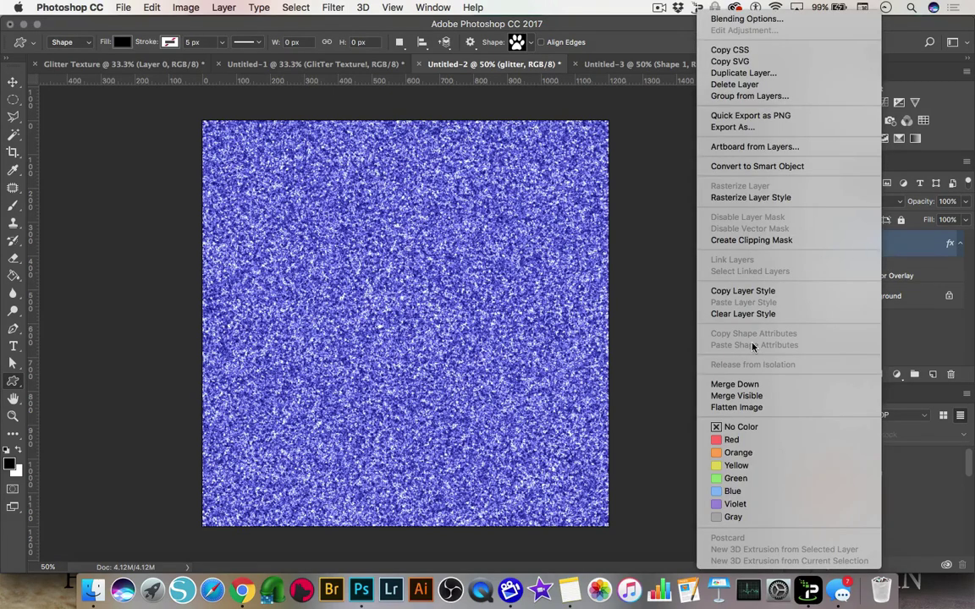
click(758, 314)
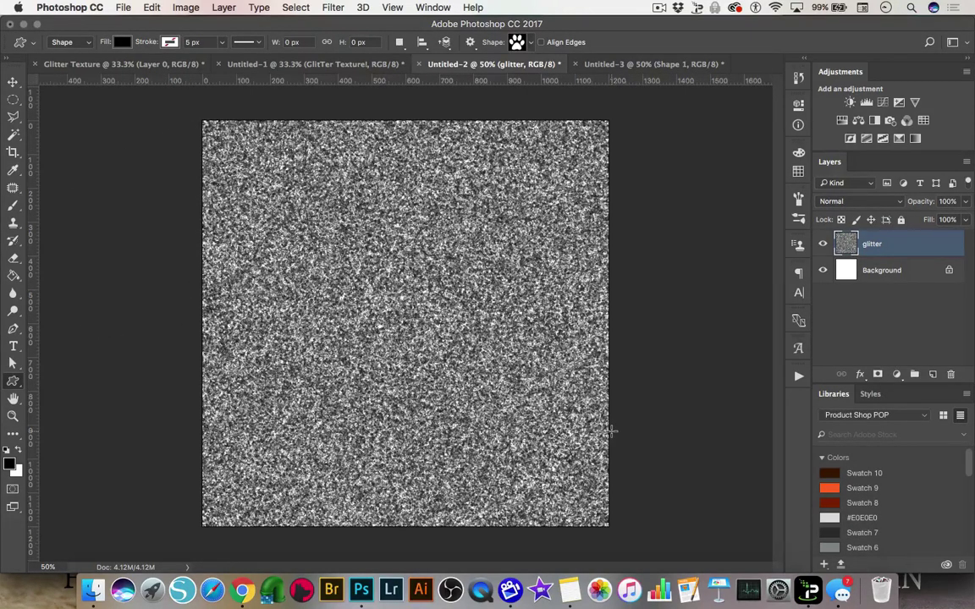
Offset the glitter layer by 600 pixels horizontally and 600 pixels vertically with Wrap Around for the undefined areas.
click(332, 9)
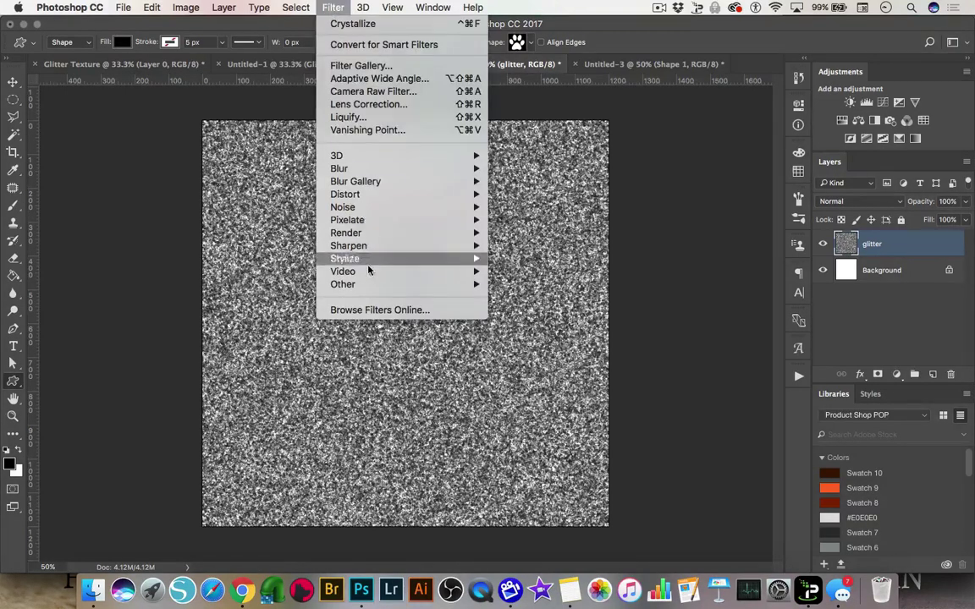
mouse_move(369, 290)
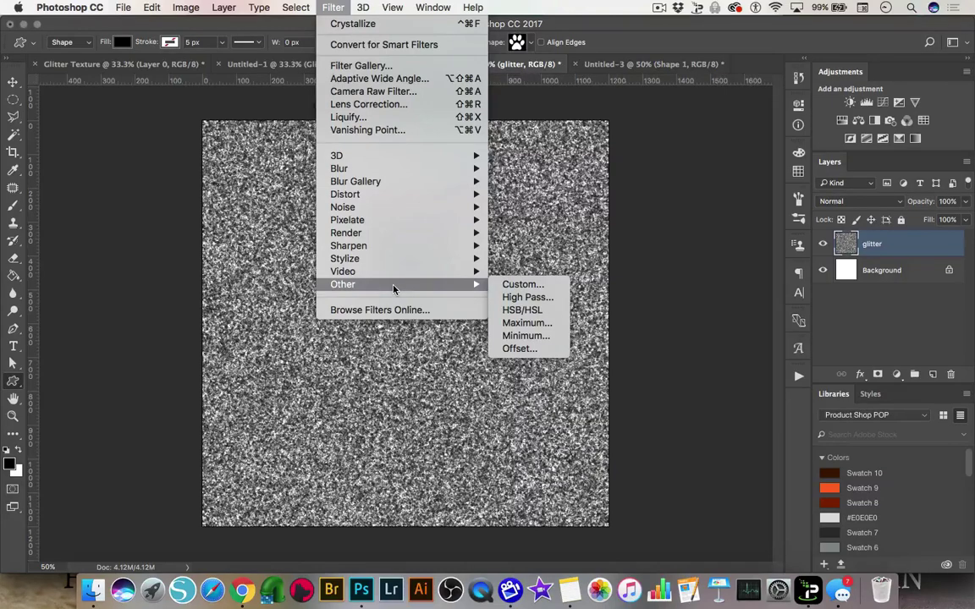
click(517, 349)
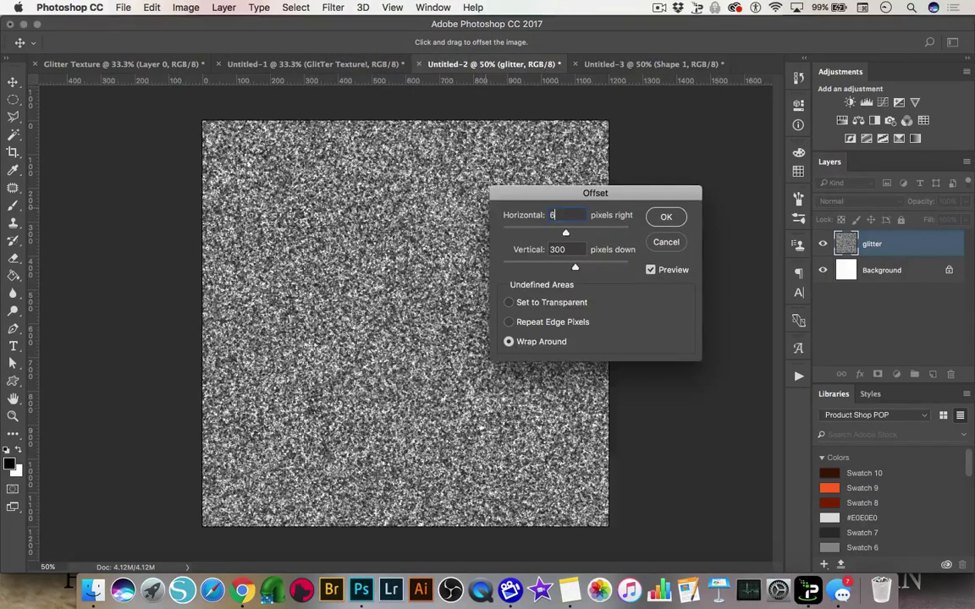
text(00)
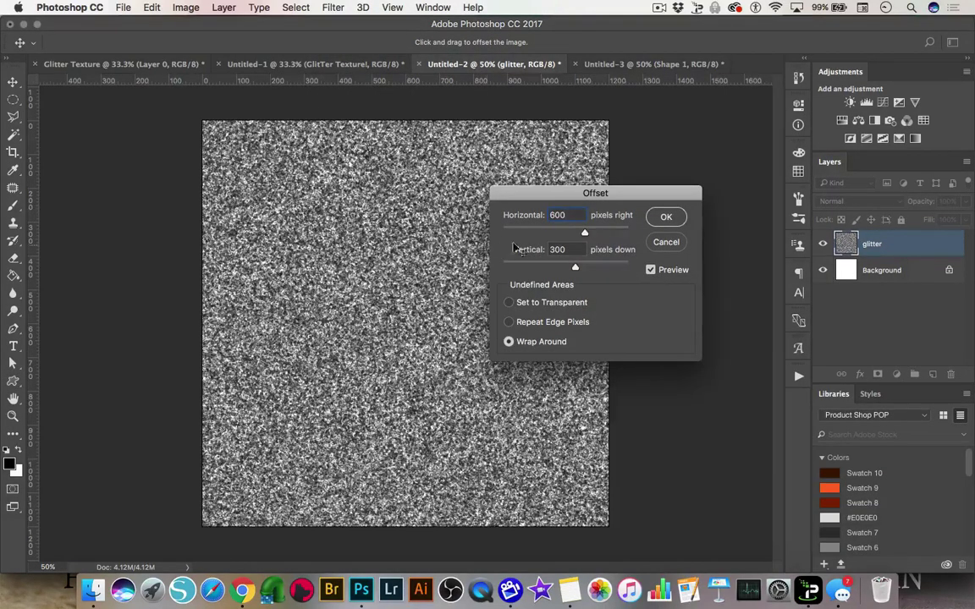
key(Tab)
text(600)
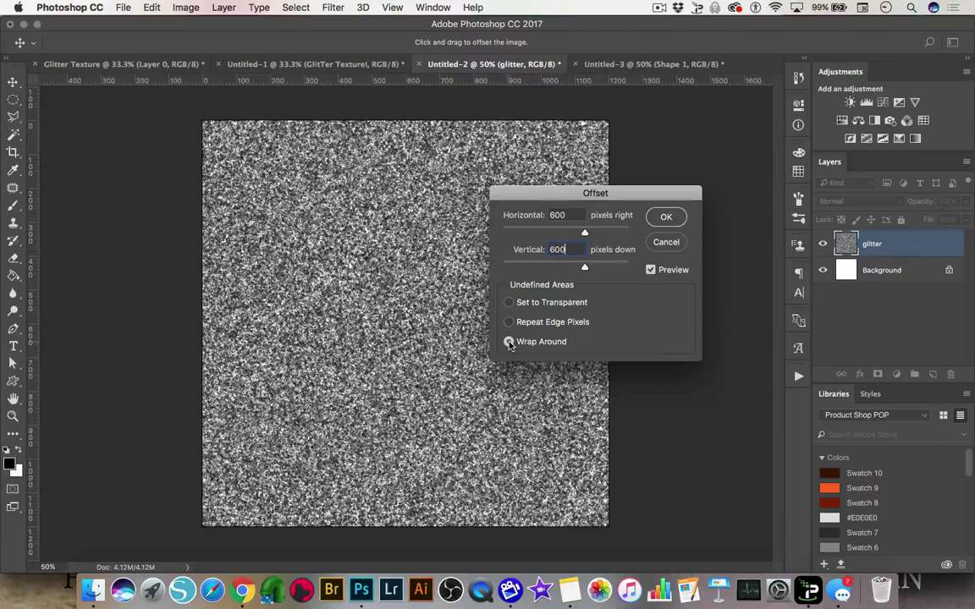
click(666, 217)
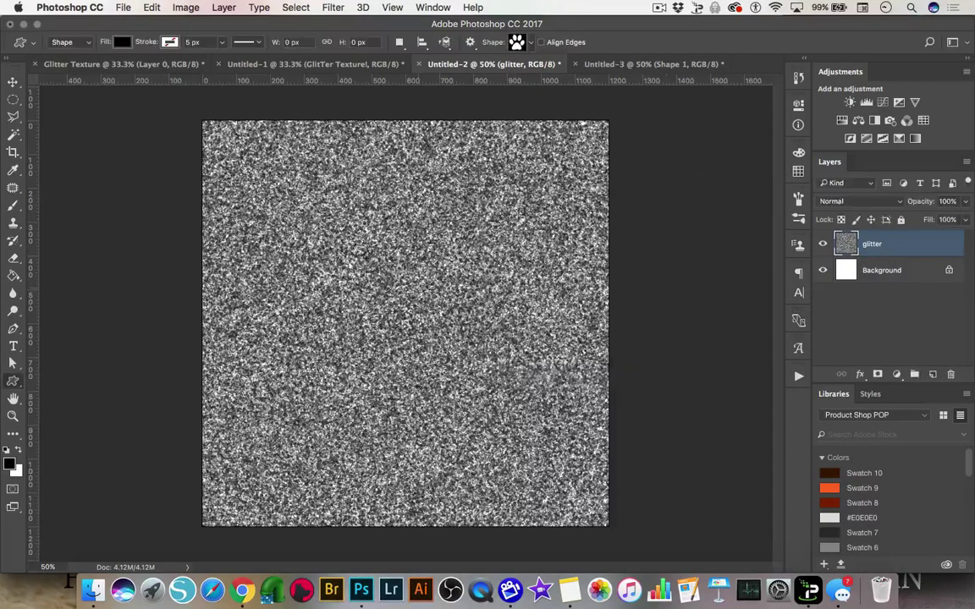
Clone glitter over the vertical and horizontal seams through the middle of the texture using the Clone Stamp with a 100-pixel brush.
key(super+equal)
key(super+equal)
key(super+equal)
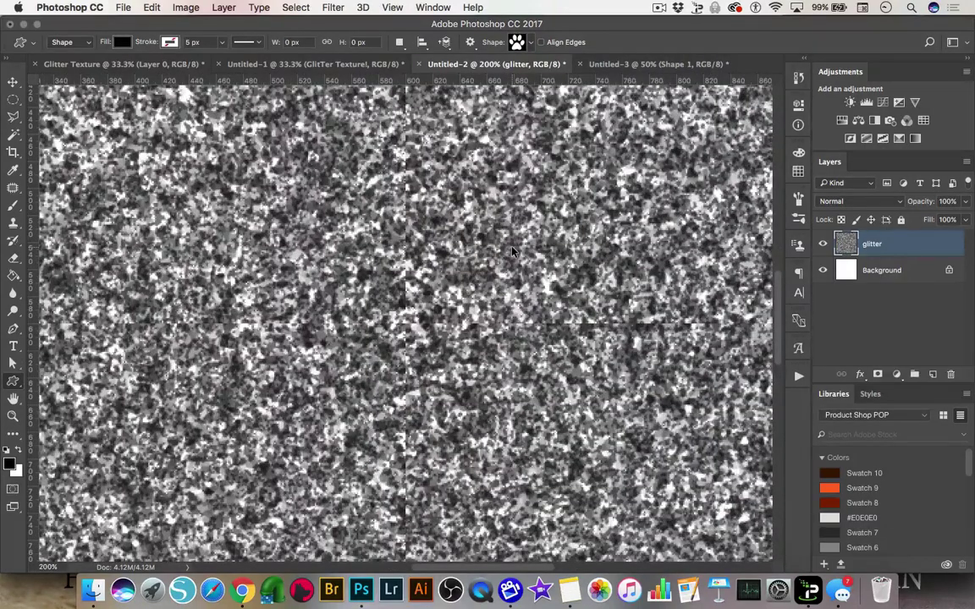
key(super+minus)
key(super+minus)
key(super+minus)
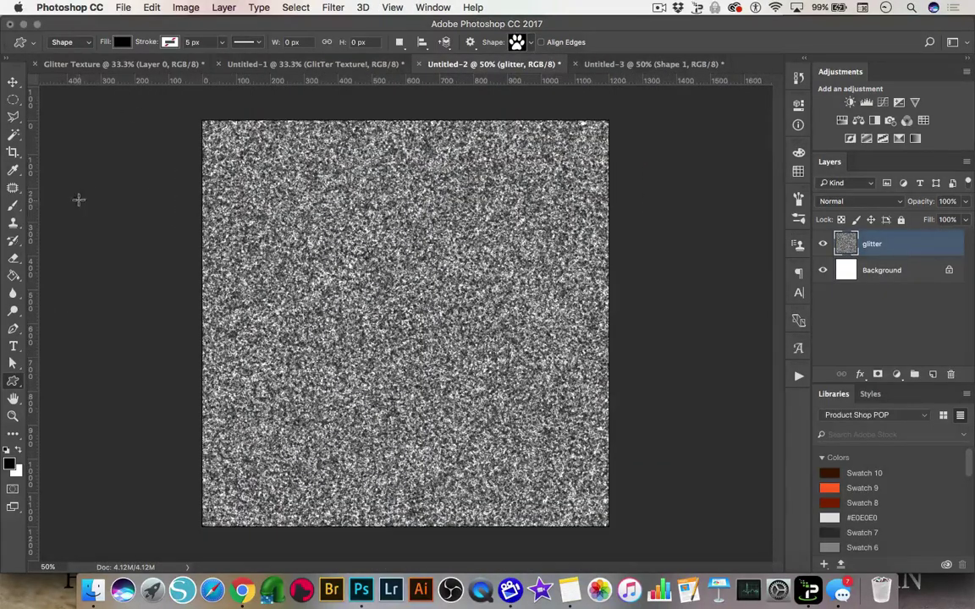
click(14, 224)
key(bracketleft)
key(bracketleft)
key(bracketleft)
key(bracketleft)
key(bracketleft)
key(bracketleft)
key(bracketleft)
key(bracketleft)
key(bracketleft)
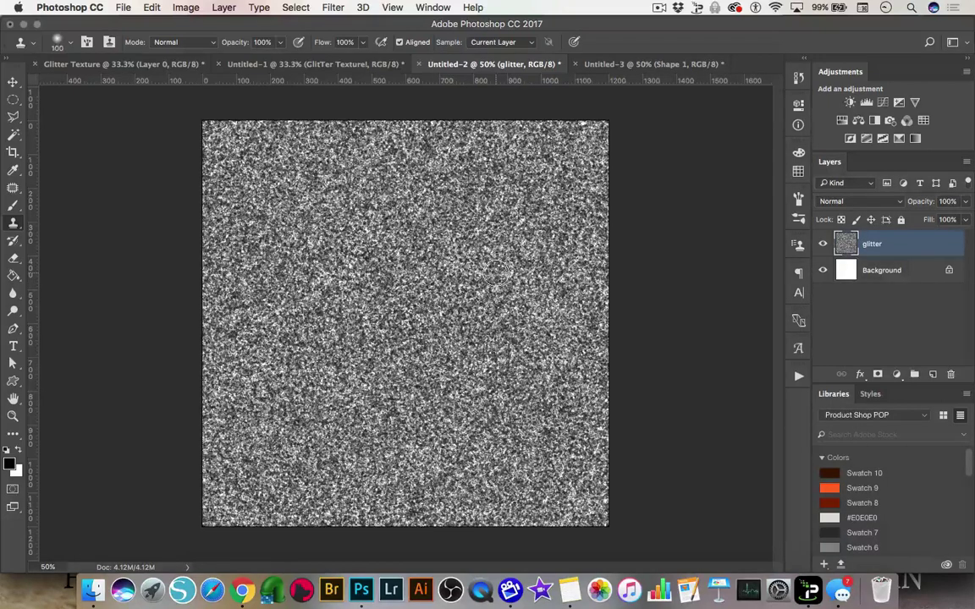
alt+click(428, 134)
mouse_move(370, 135)
mouse_down()
mouse_move(406, 165)
mouse_move(409, 325)
mouse_up()
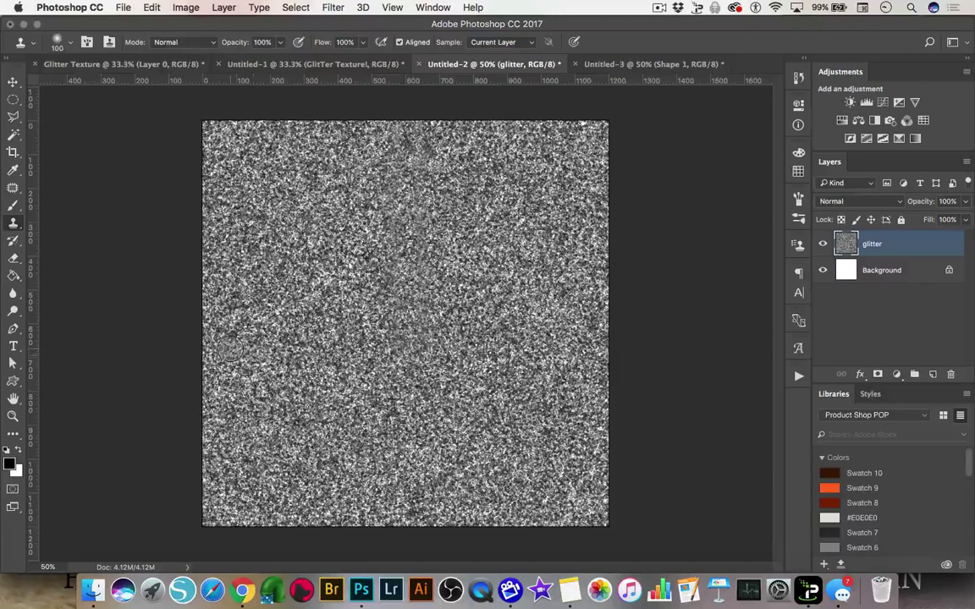
mouse_move(213, 347)
mouse_down()
mouse_move(404, 343)
mouse_move(414, 355)
mouse_move(405, 349)
mouse_move(410, 486)
mouse_up()
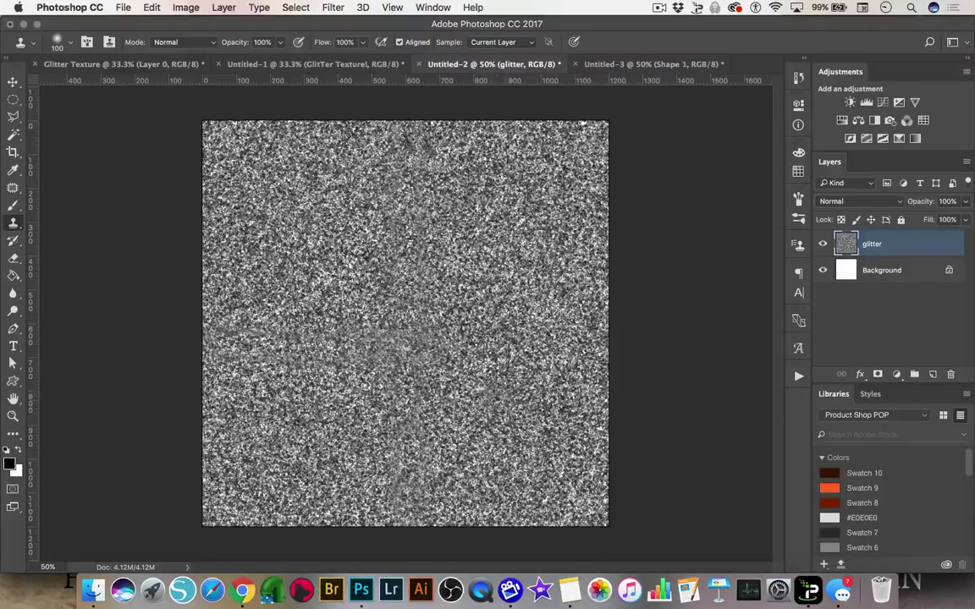
drag(491, 340, 592, 345)
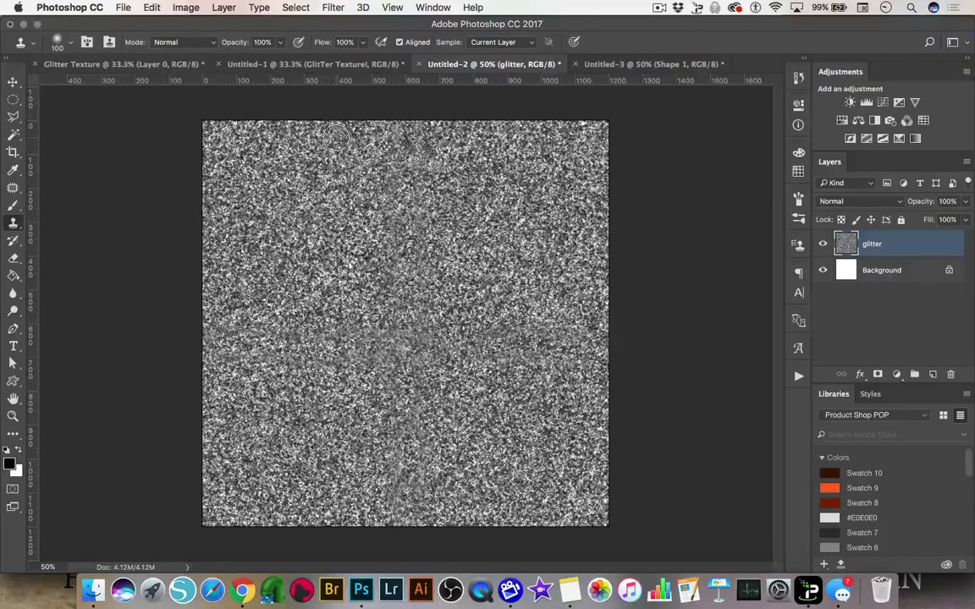
click(362, 314)
Apply the Offset filter to the retouched glitter layer again with +600 pixels horizontal, +600 pixels vertical and Wrap Around.
click(339, 9)
mouse_move(393, 285)
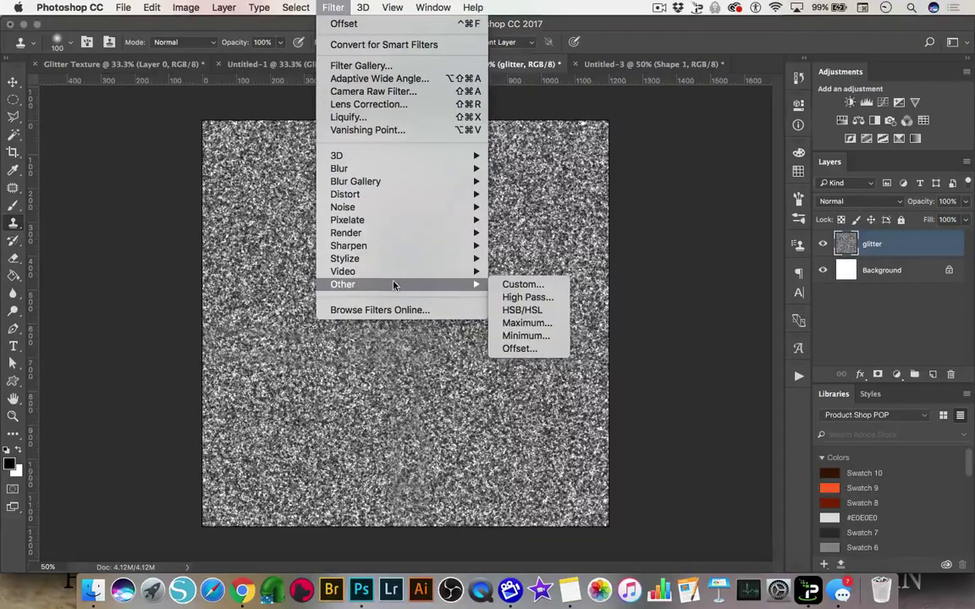
click(533, 355)
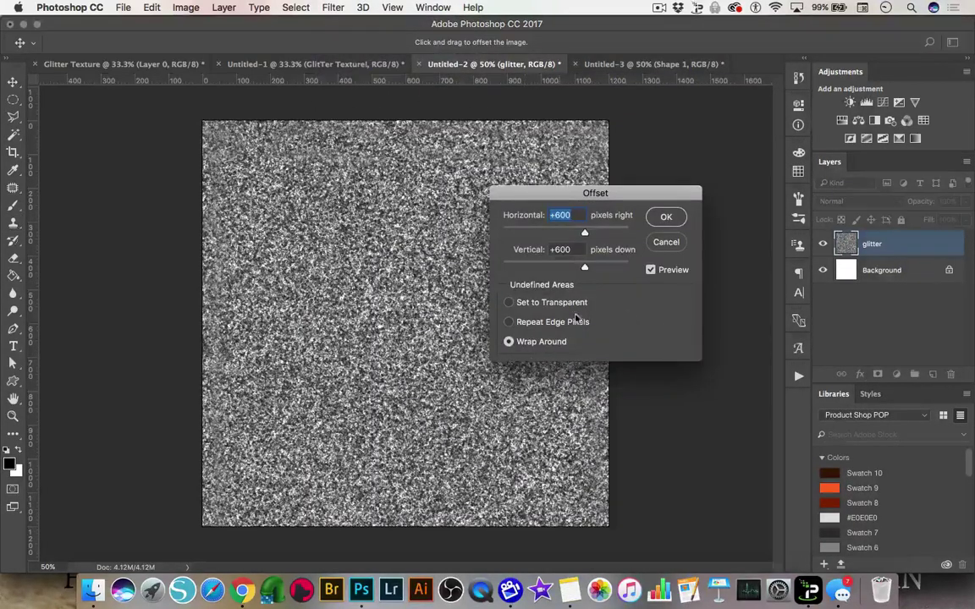
click(666, 217)
key(s)
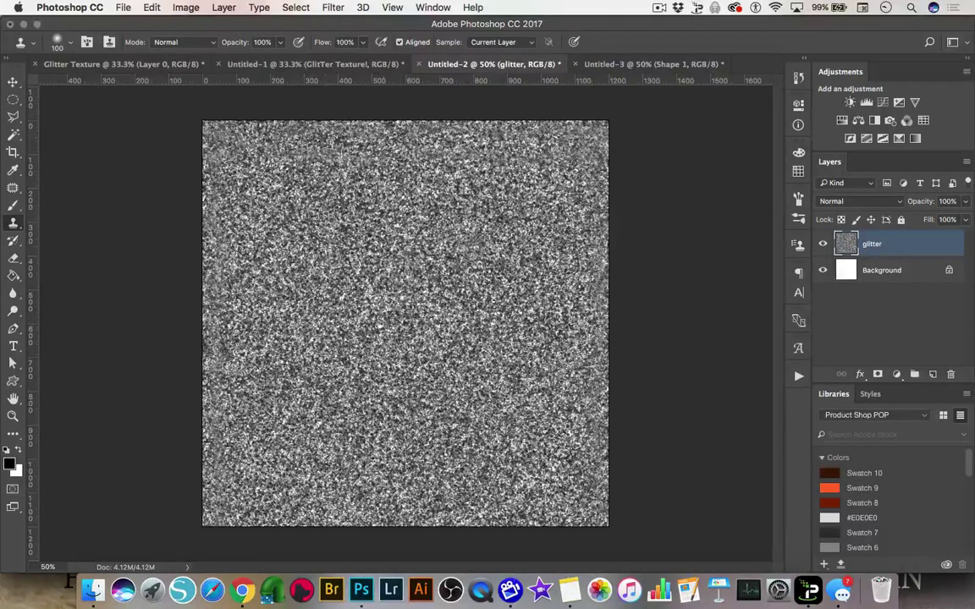
Define the glitter image as a pattern named "glitter texture".
click(152, 7)
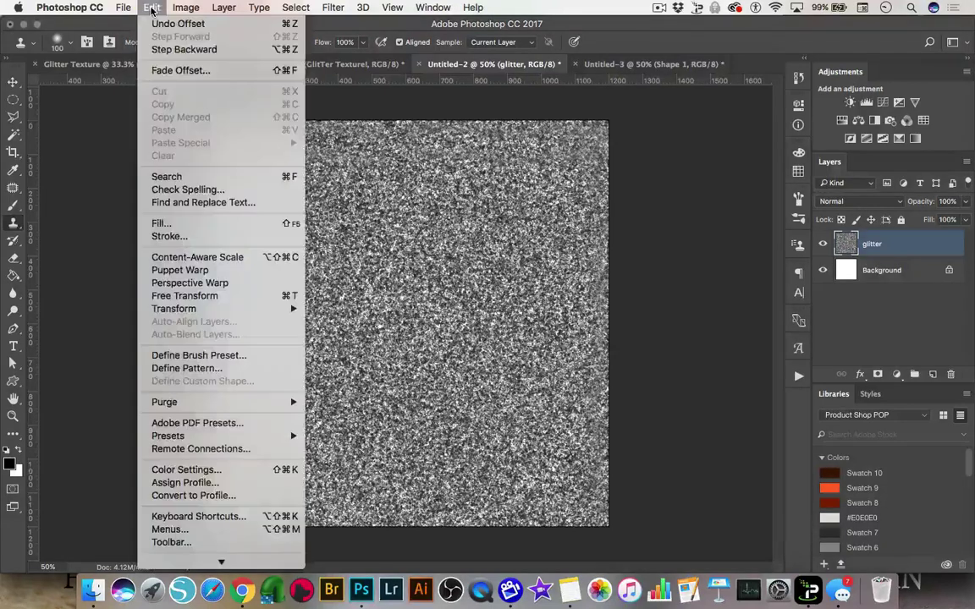
click(152, 8)
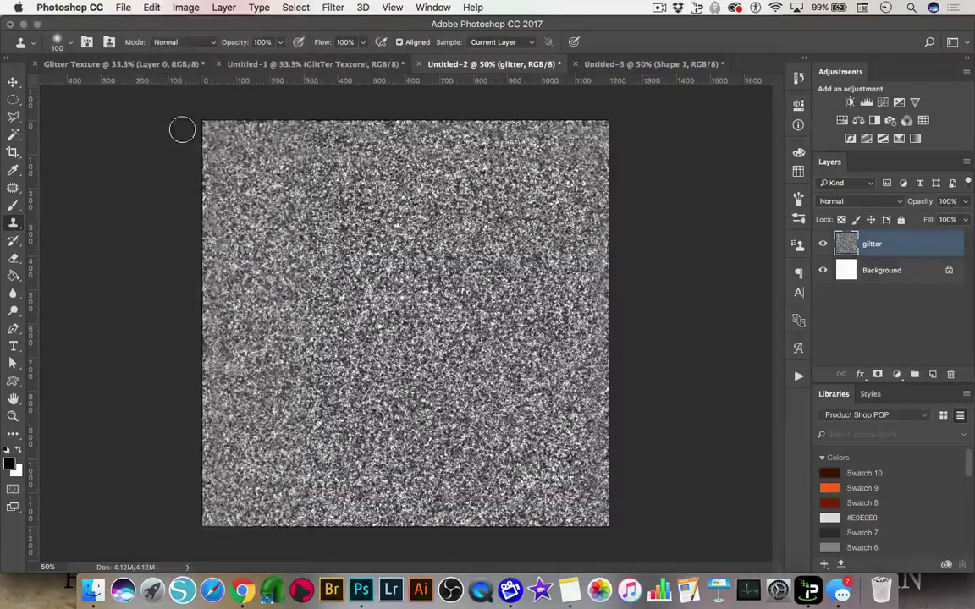
click(151, 8)
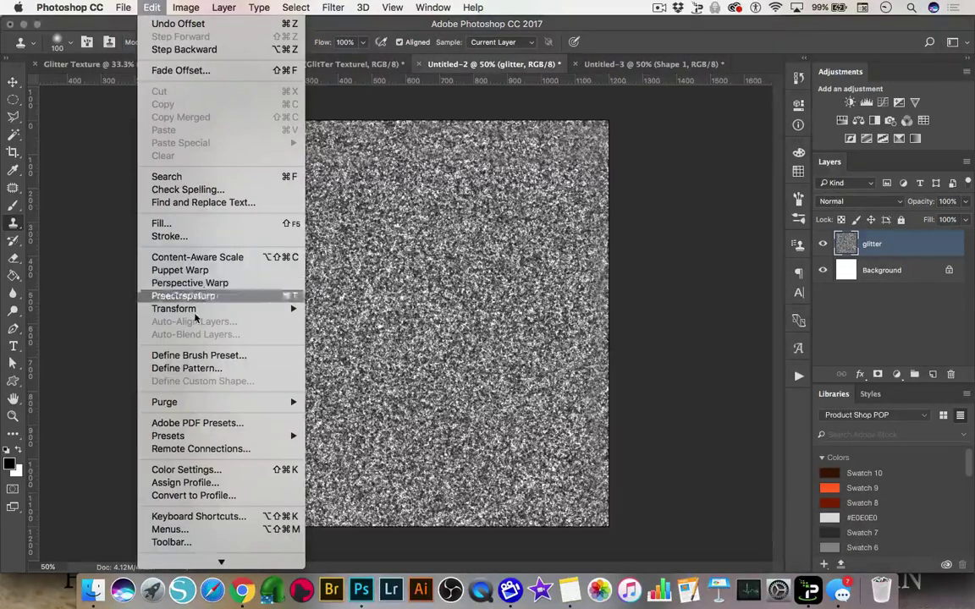
click(185, 370)
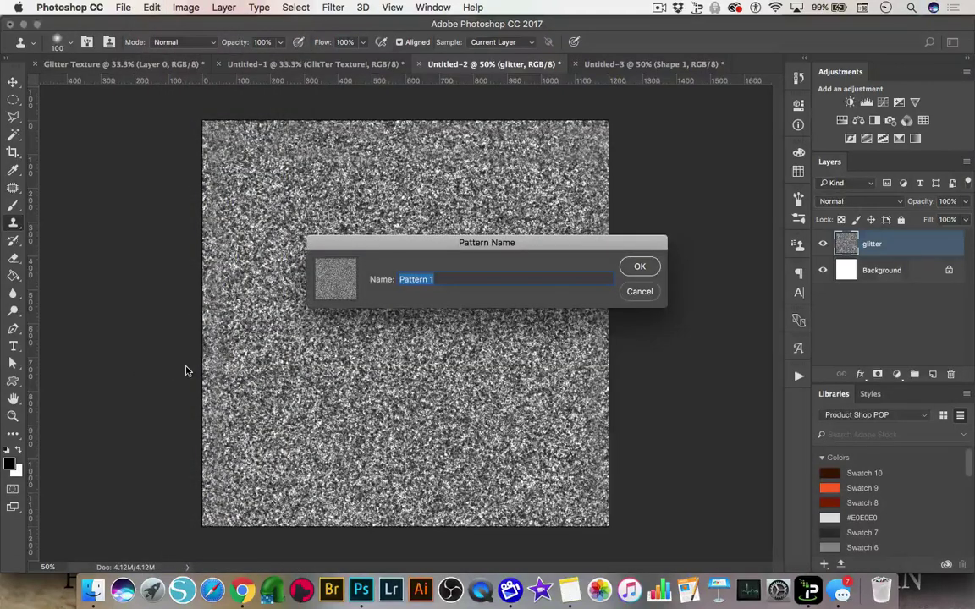
text(glitt)
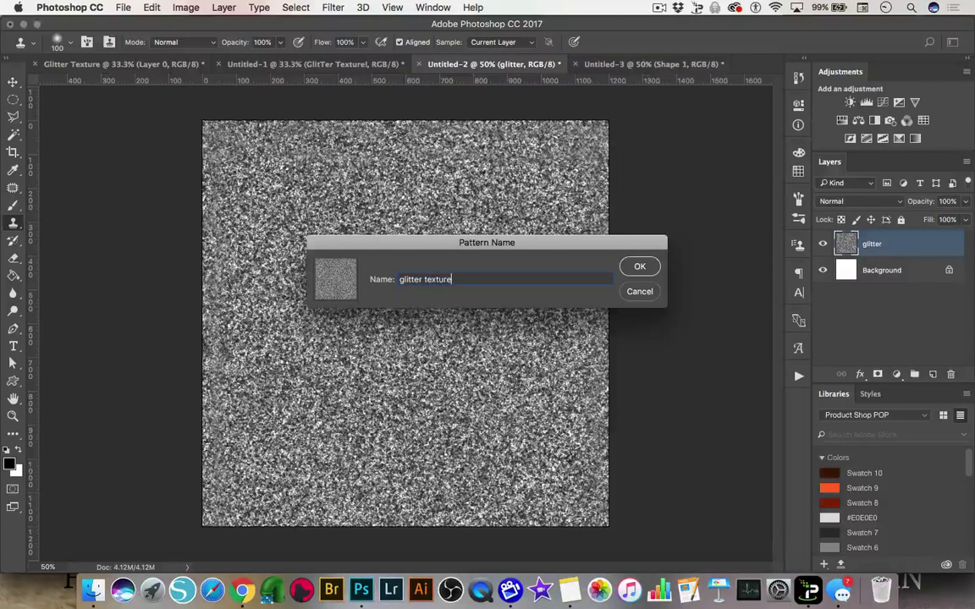
click(640, 267)
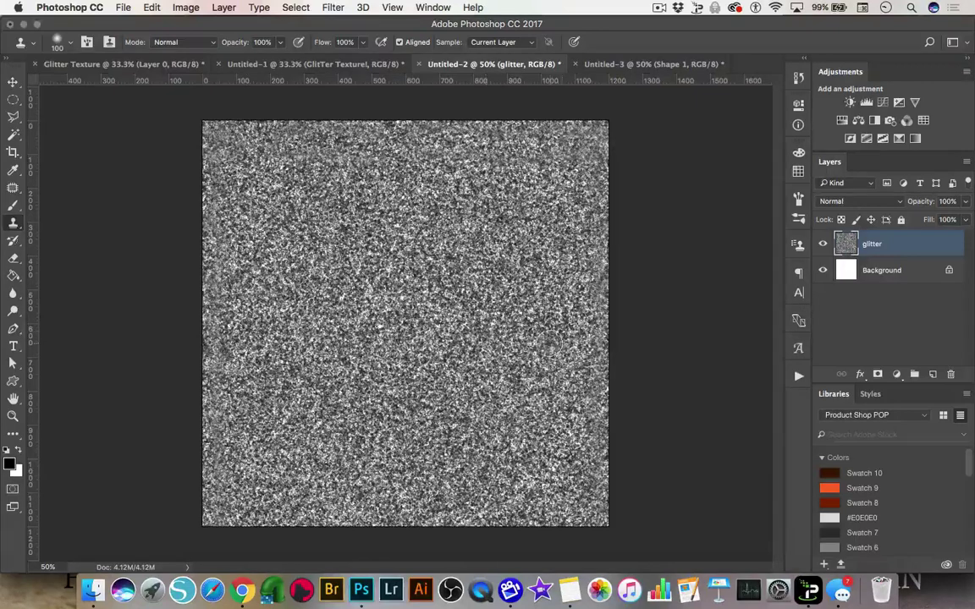
Add a Pattern Overlay with the new grey glitter pattern to the glitter text layer in the Untitled-3 document.
click(625, 66)
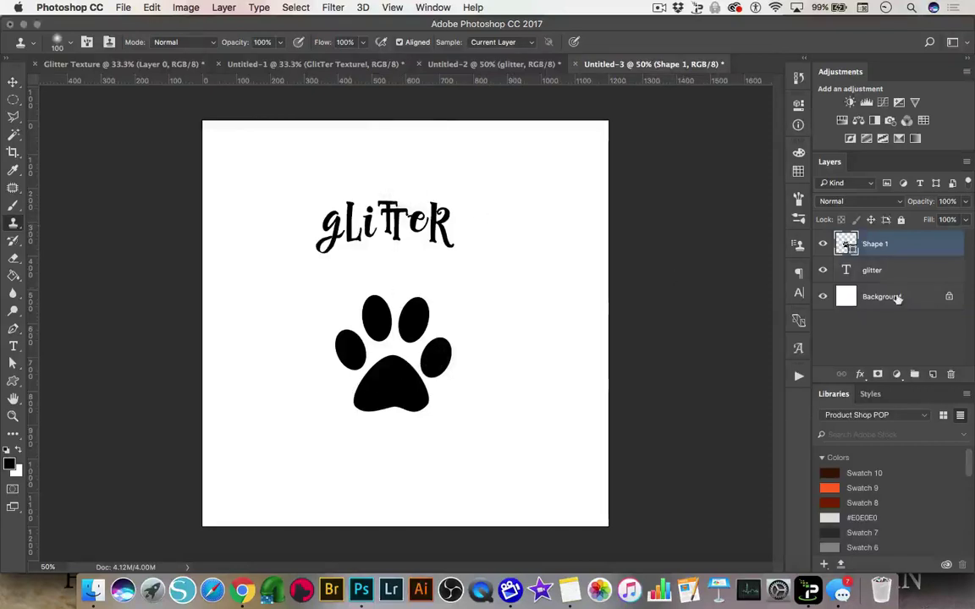
click(871, 270)
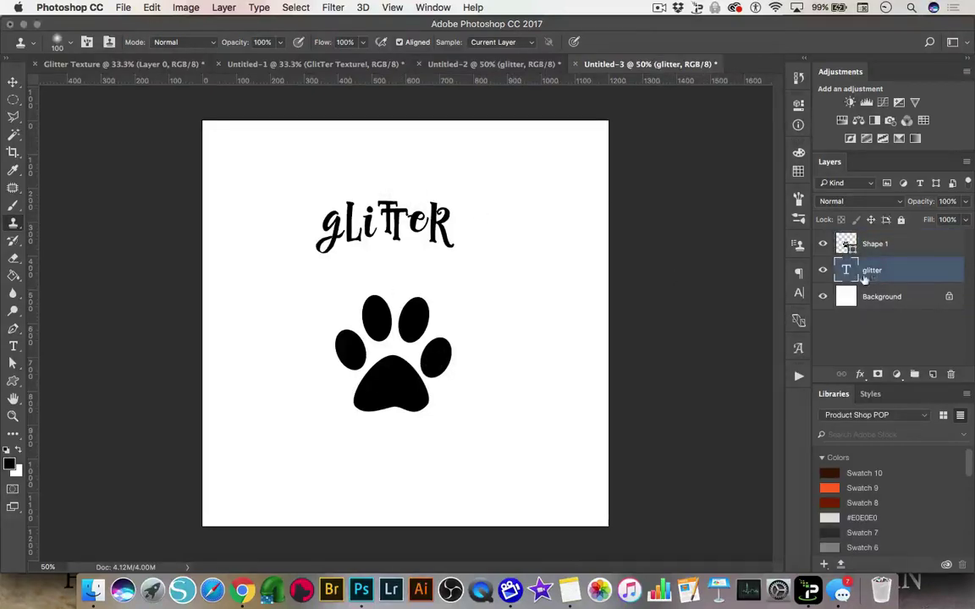
click(860, 376)
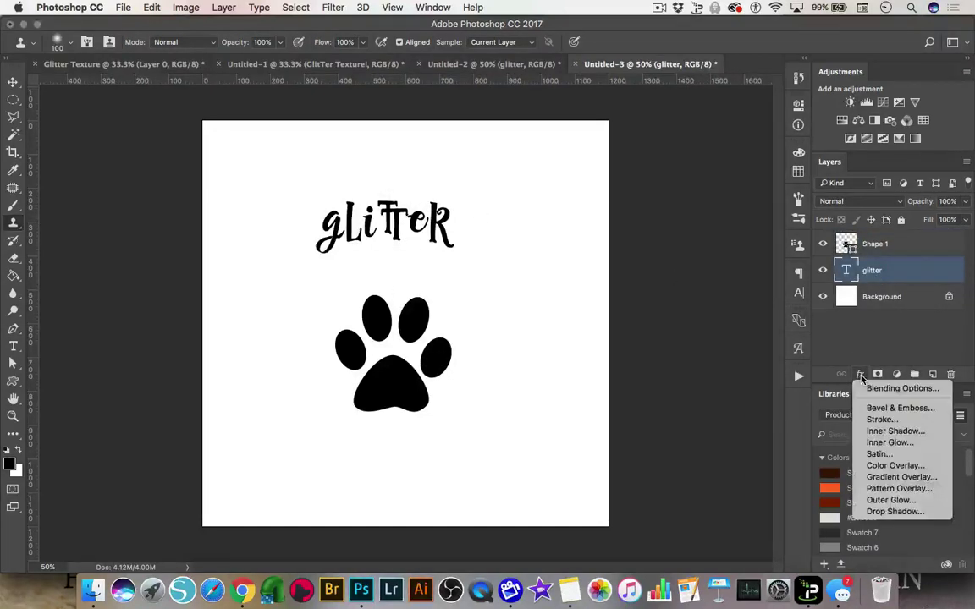
click(899, 489)
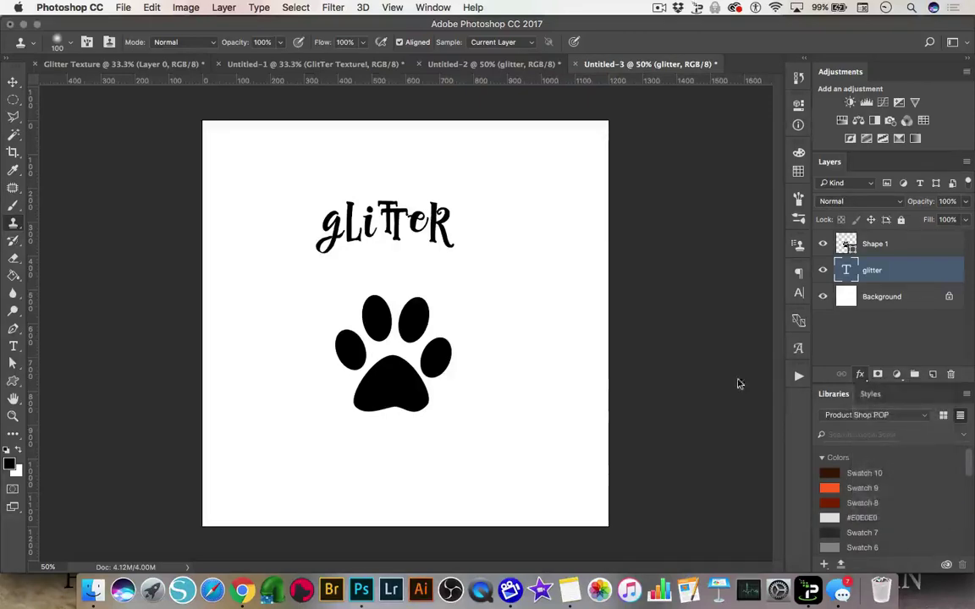
drag(559, 118, 880, 93)
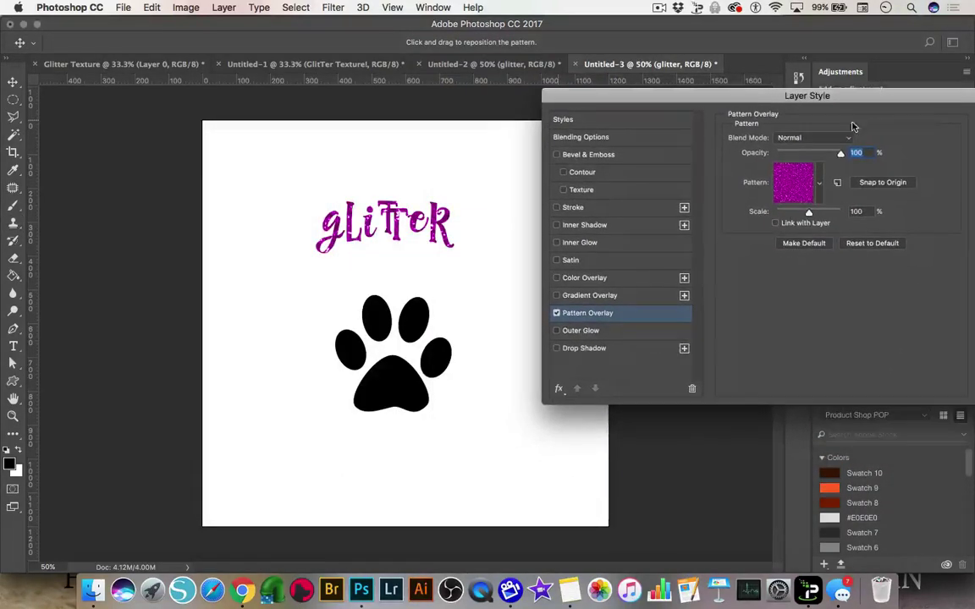
click(819, 184)
click(813, 289)
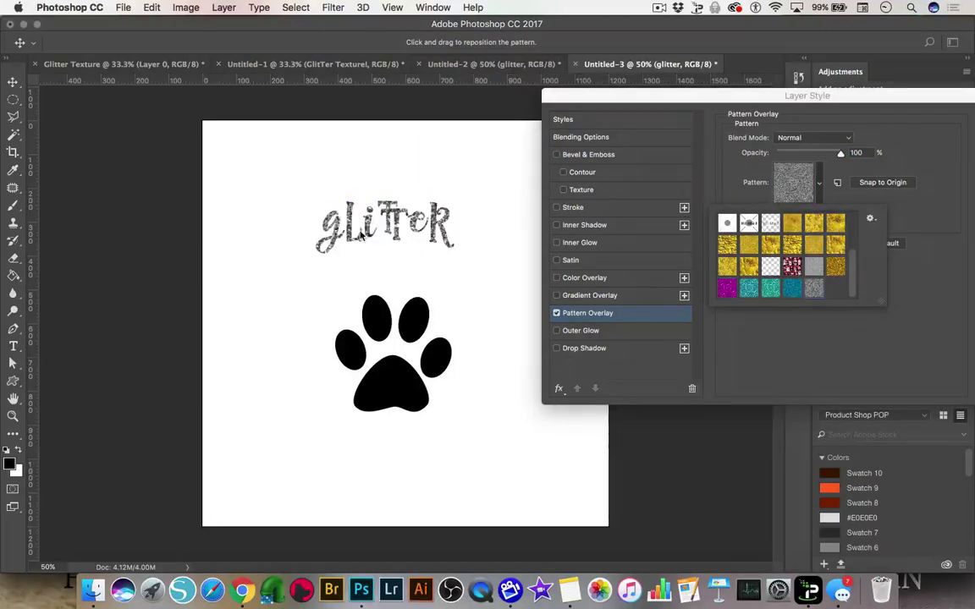
click(927, 162)
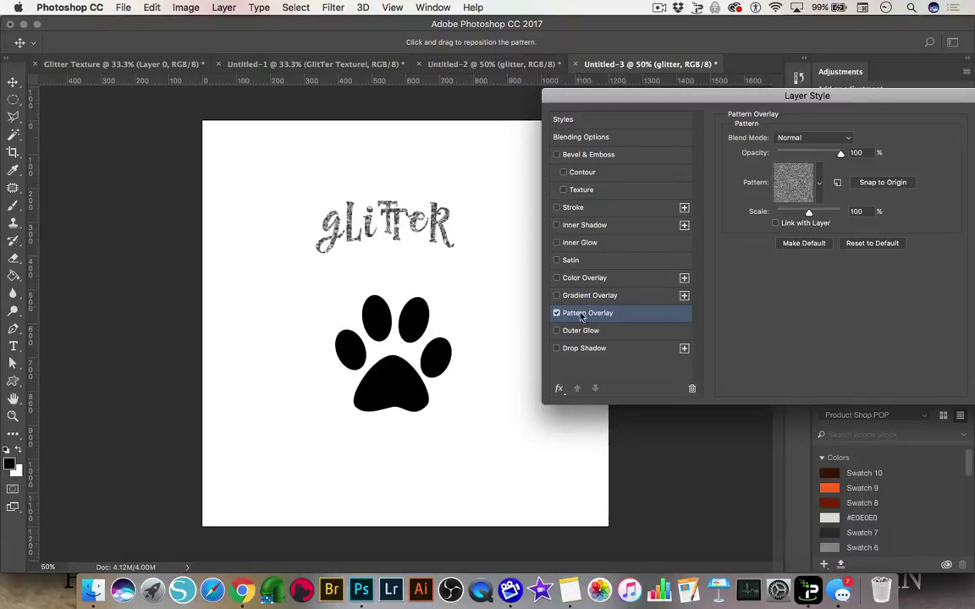
Add a green (31a63c) Color Overlay in Color blend mode at 100% opacity to the glitter text.
click(557, 280)
click(587, 281)
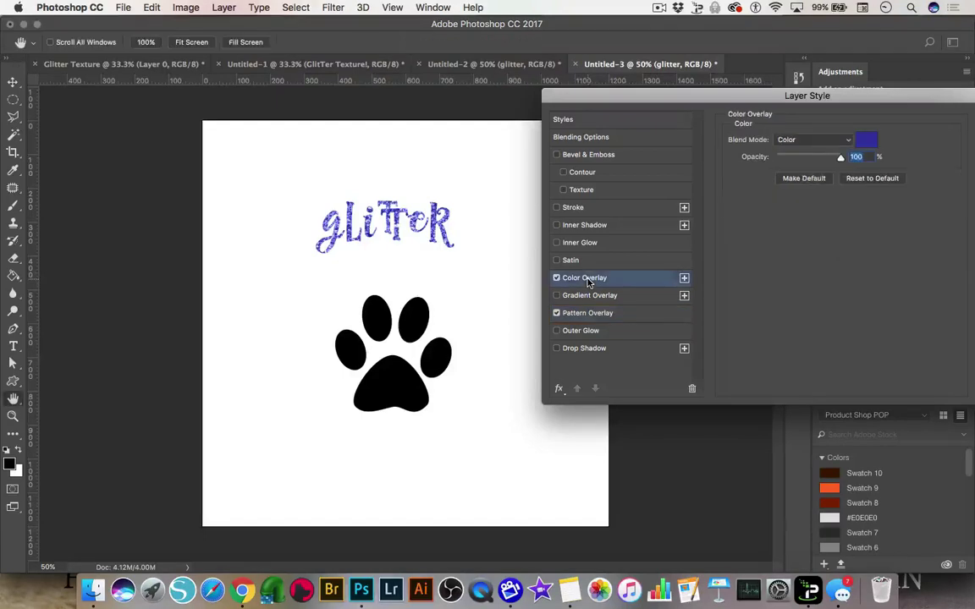
click(868, 141)
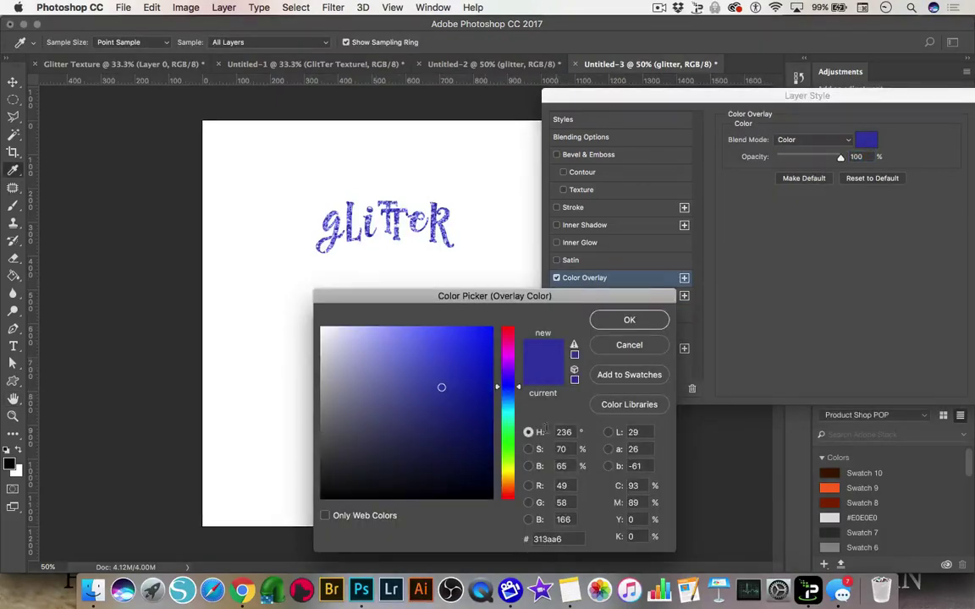
click(507, 441)
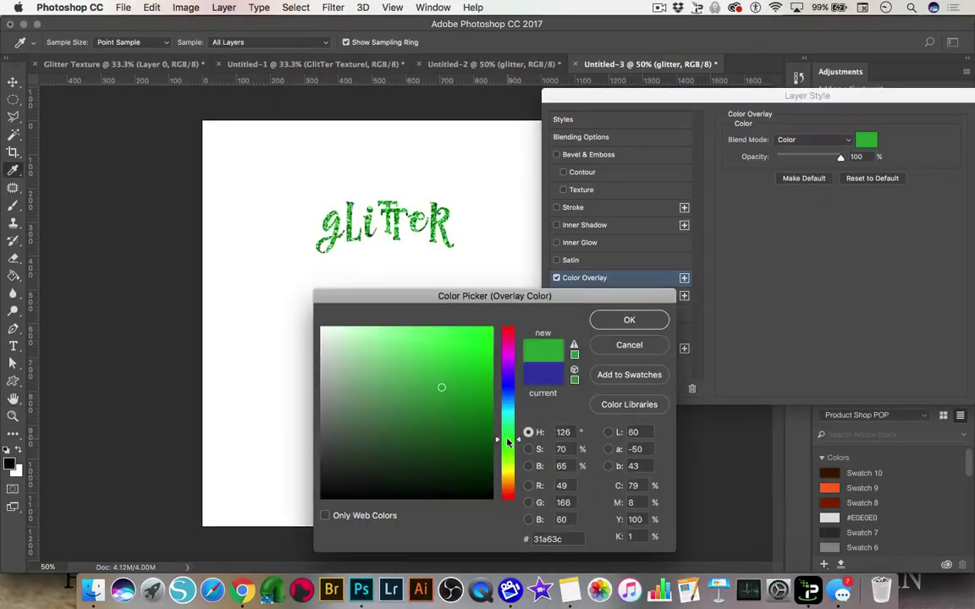
click(631, 321)
Enable Bevel & Emboss on the glitter text and inspect the lettering at 200%.
drag(817, 99, 759, 99)
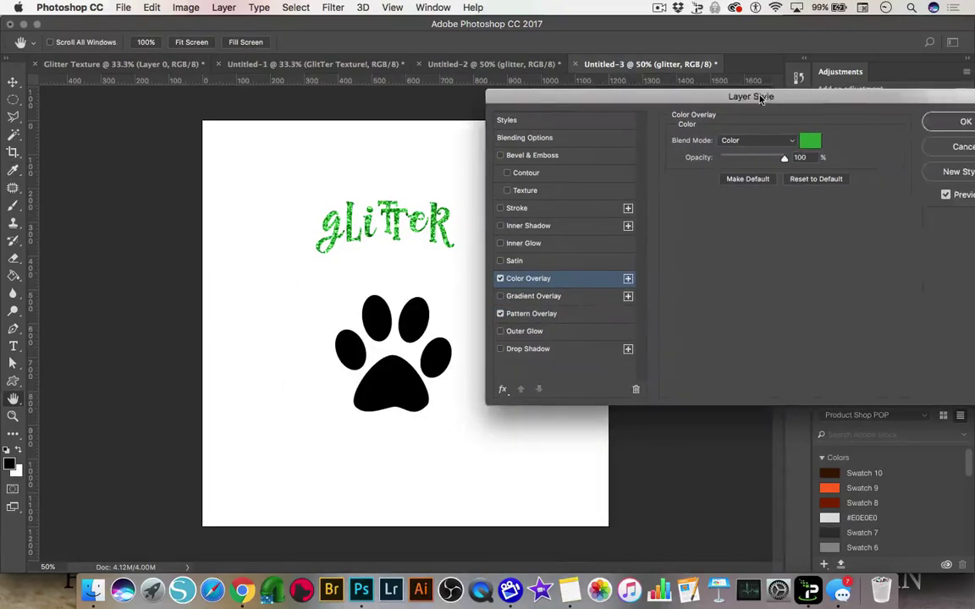
click(499, 156)
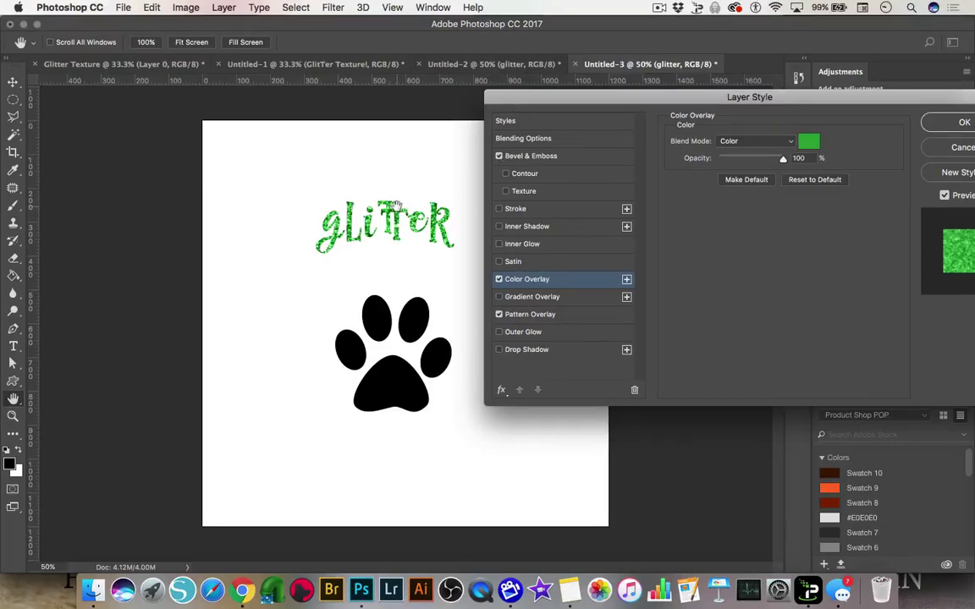
key(super+equal)
key(super+equal)
key(super+equal)
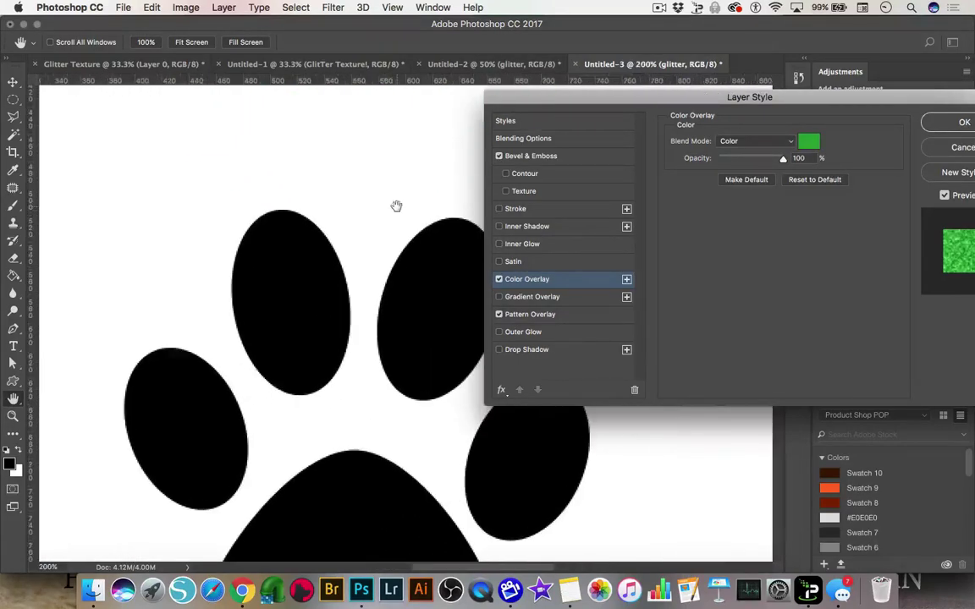
drag(297, 128, 327, 517)
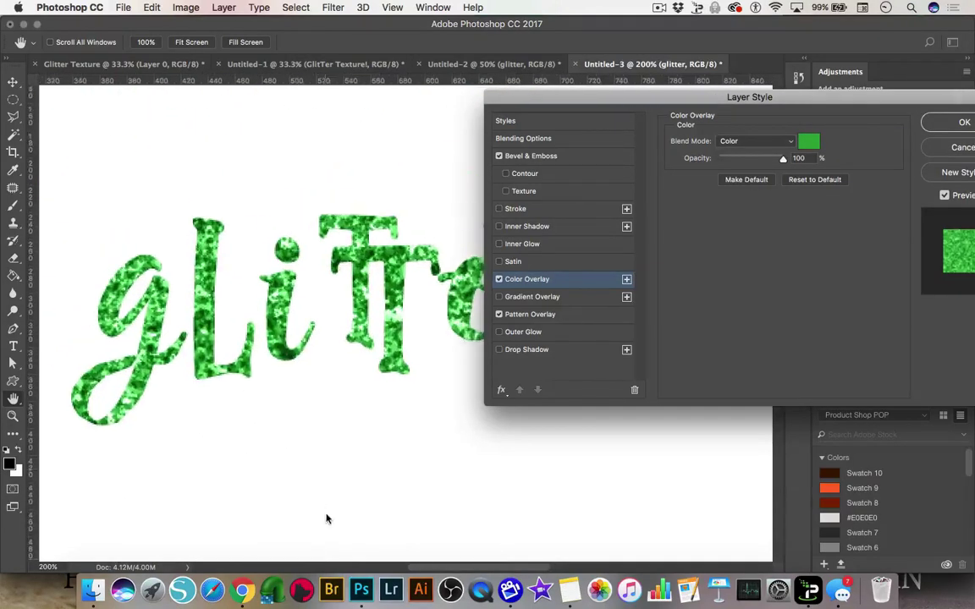
Set the glitter text's Inner Bevel to 74% depth, 8 px size and 2 px soften, and apply the layer style.
click(531, 155)
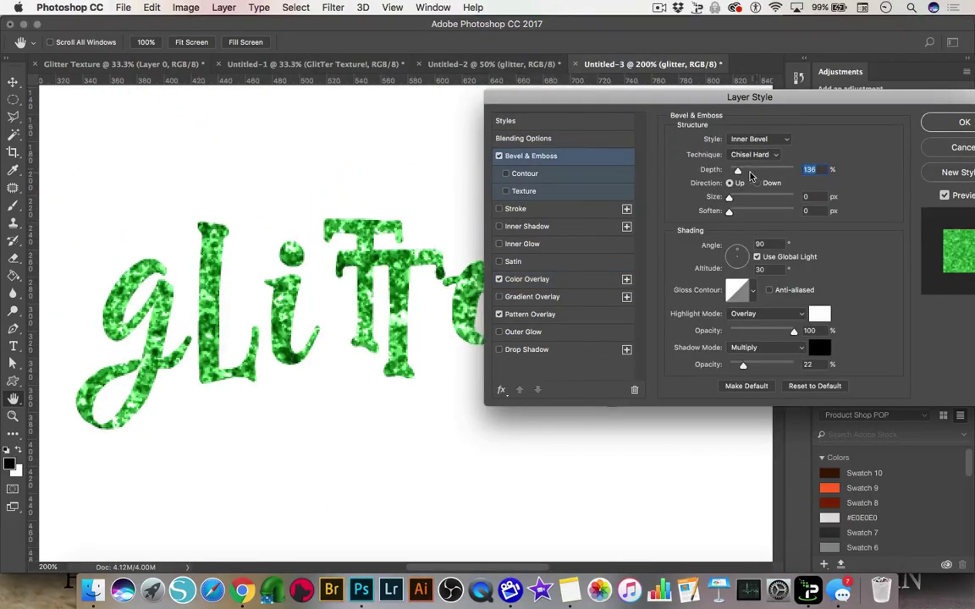
drag(729, 197, 736, 212)
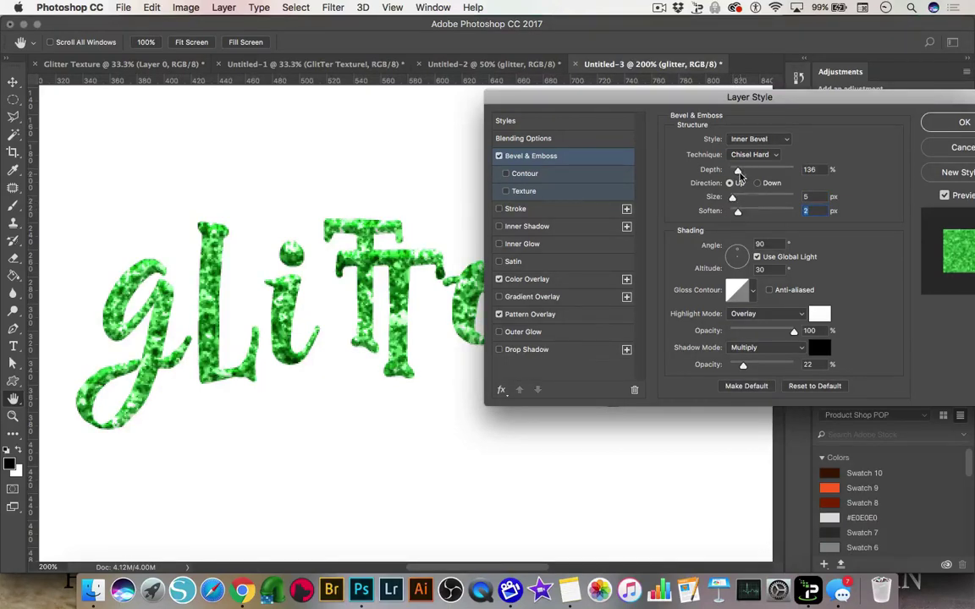
drag(738, 174, 733, 200)
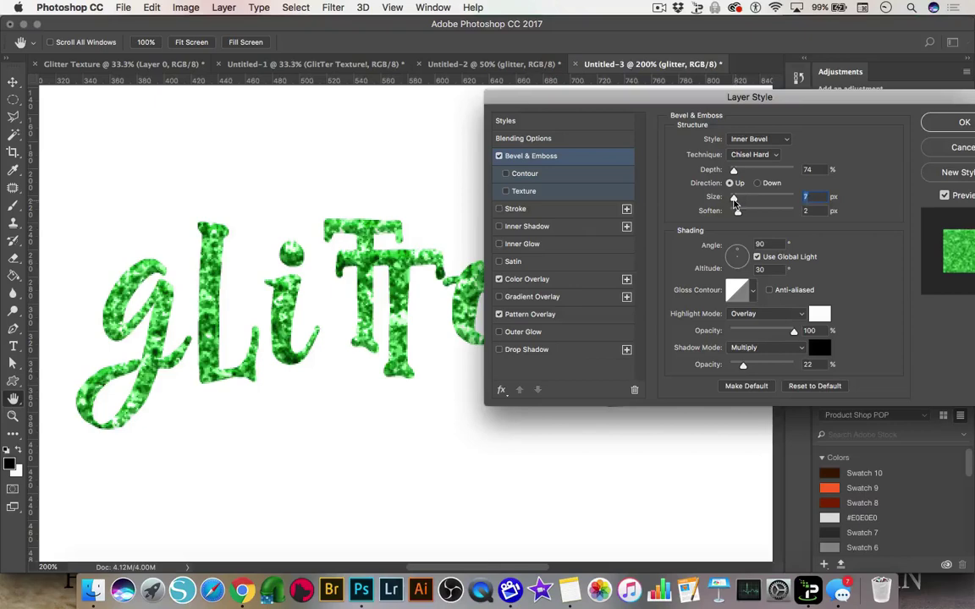
click(949, 126)
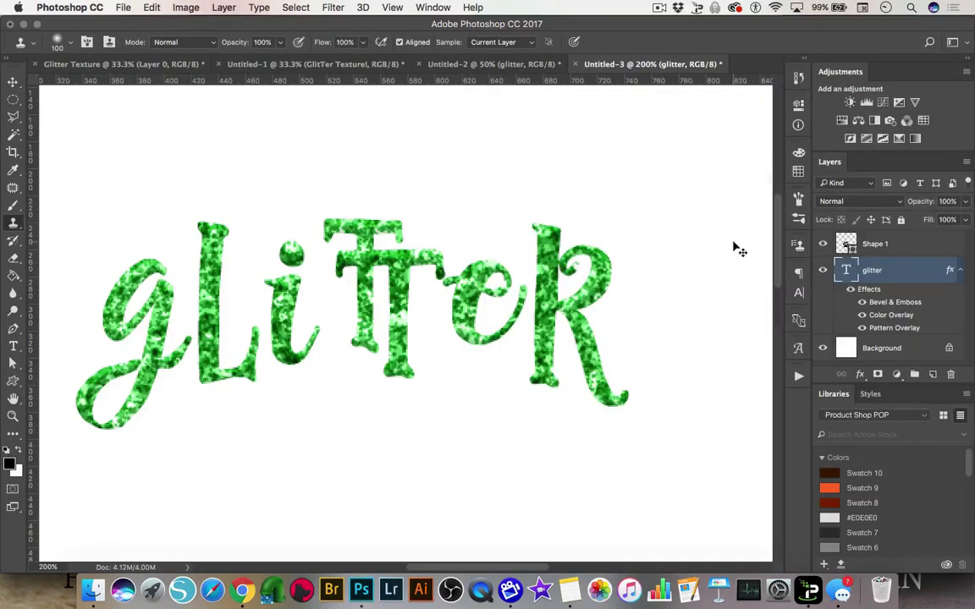
Add a Pattern Overlay with the grey glitter pattern at 100% scale to the paw print on the Shape 1 layer.
key(super+minus)
key(super+minus)
key(super+minus)
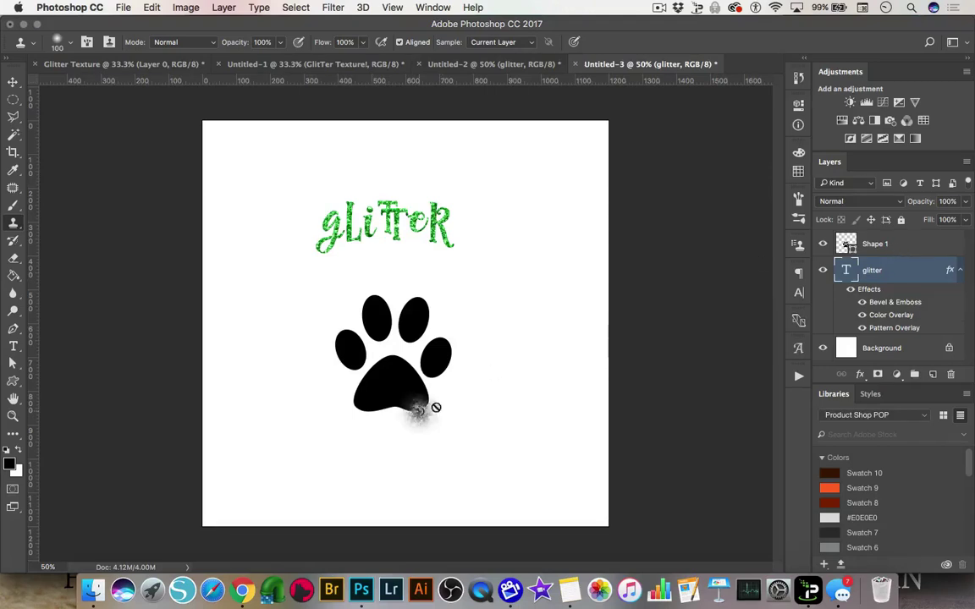
click(879, 245)
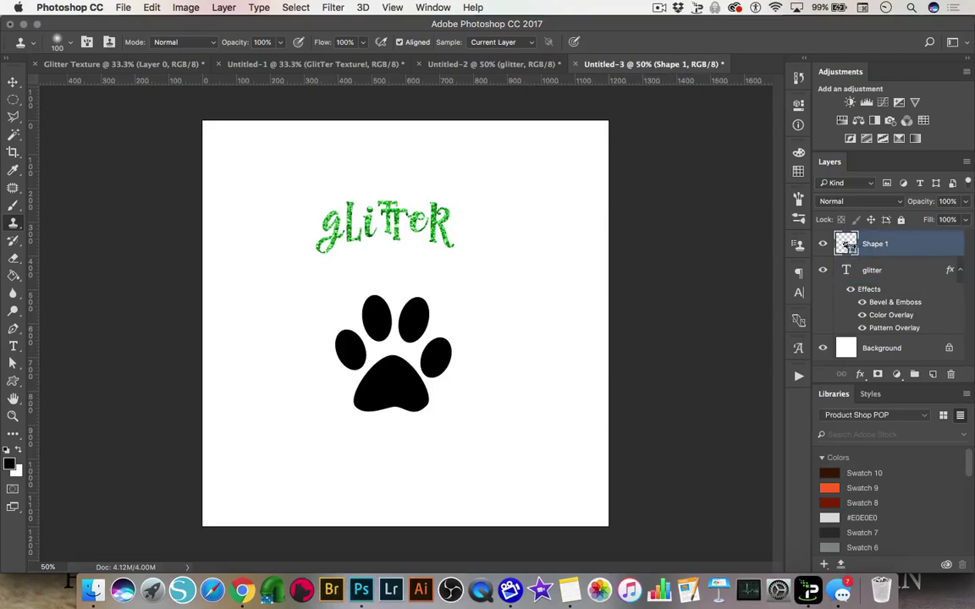
click(860, 375)
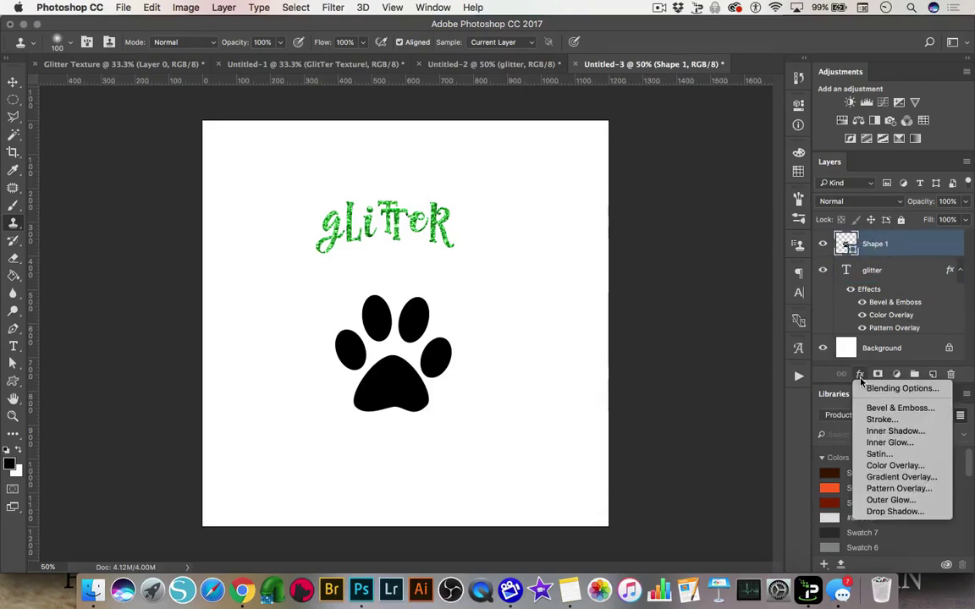
click(897, 489)
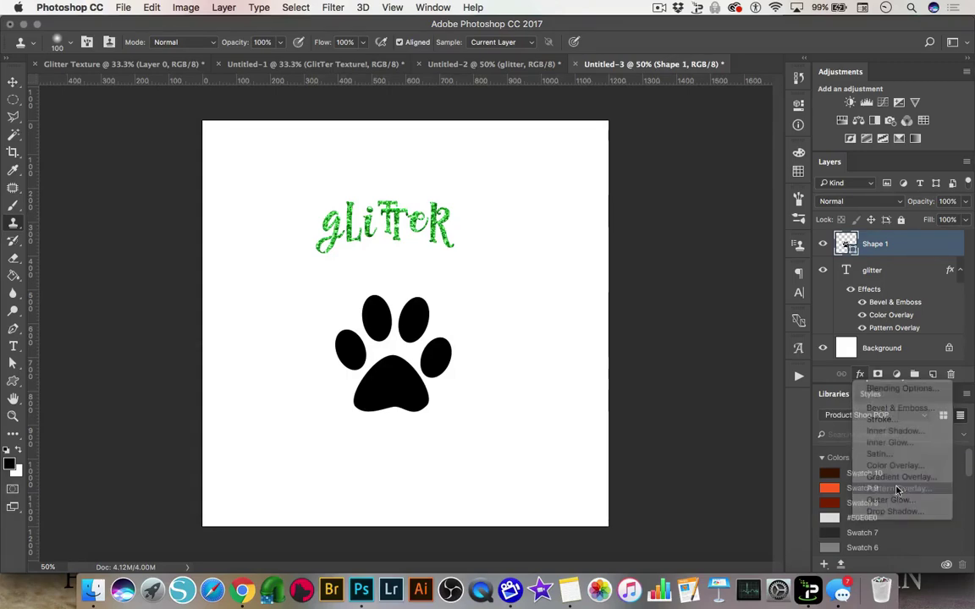
drag(582, 121, 888, 108)
key(super+equal)
key(super+equal)
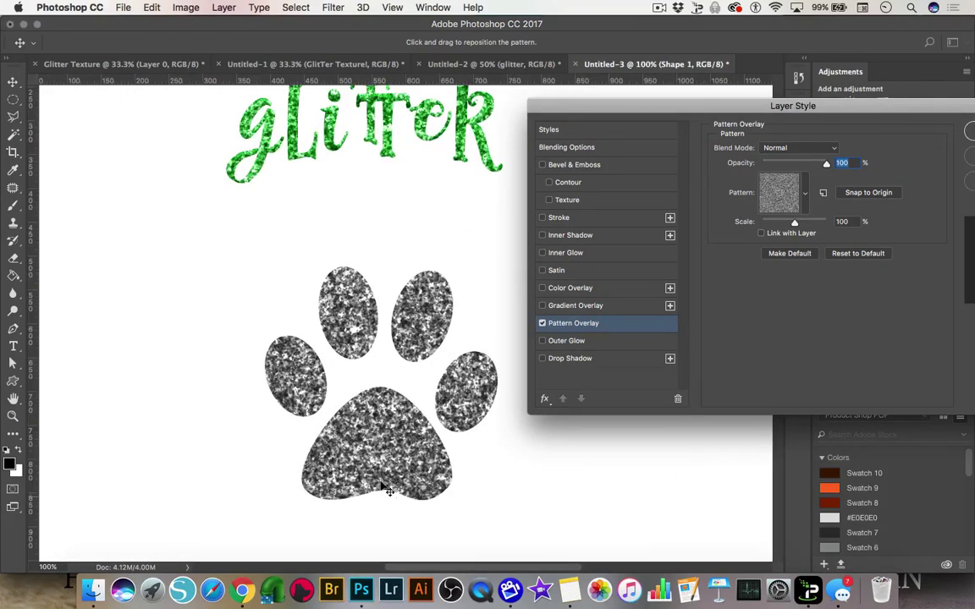
Add a Color Overlay in Color blend mode to the paw print and set its colour to dark pink (a63150).
click(542, 289)
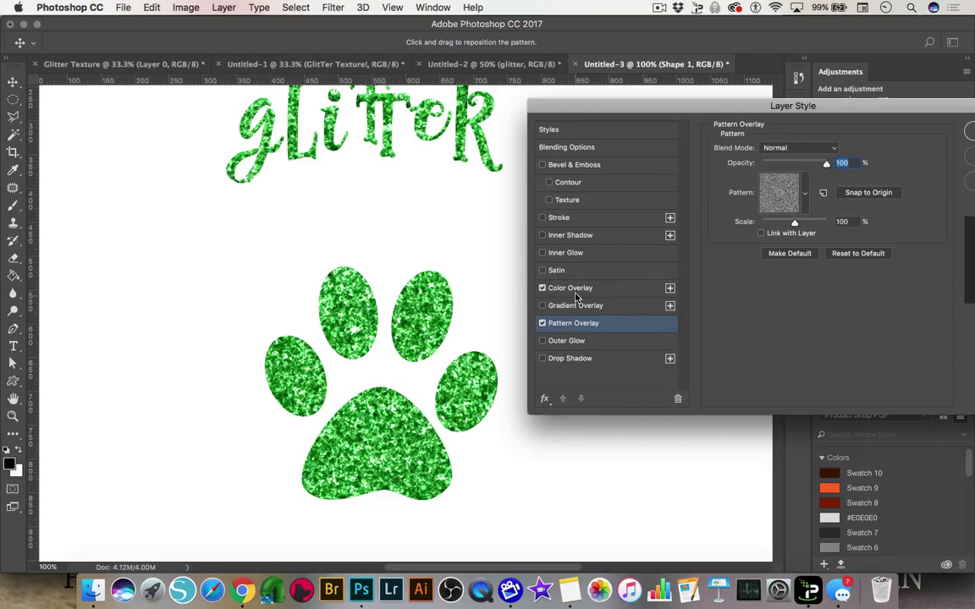
click(580, 290)
click(852, 150)
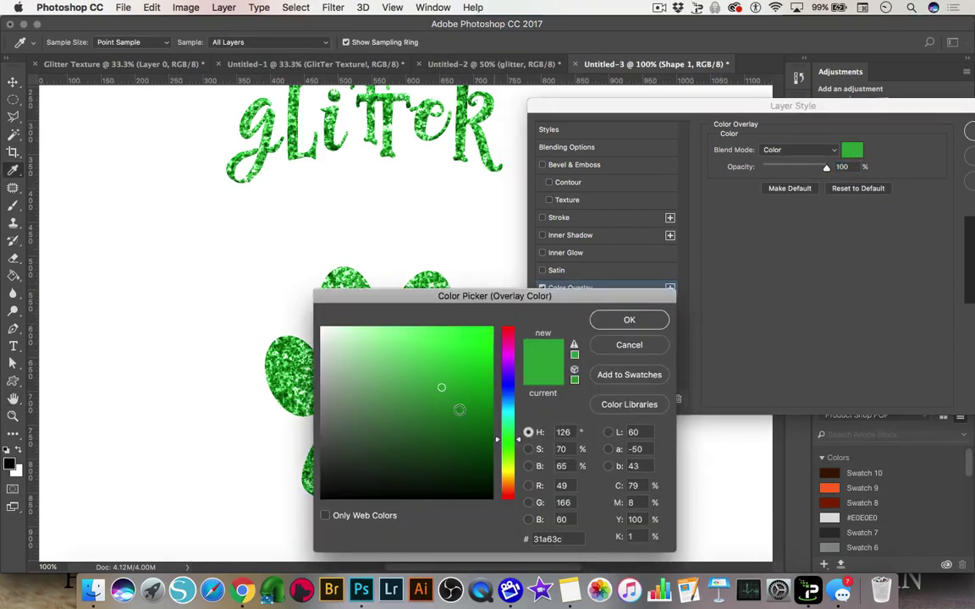
click(510, 335)
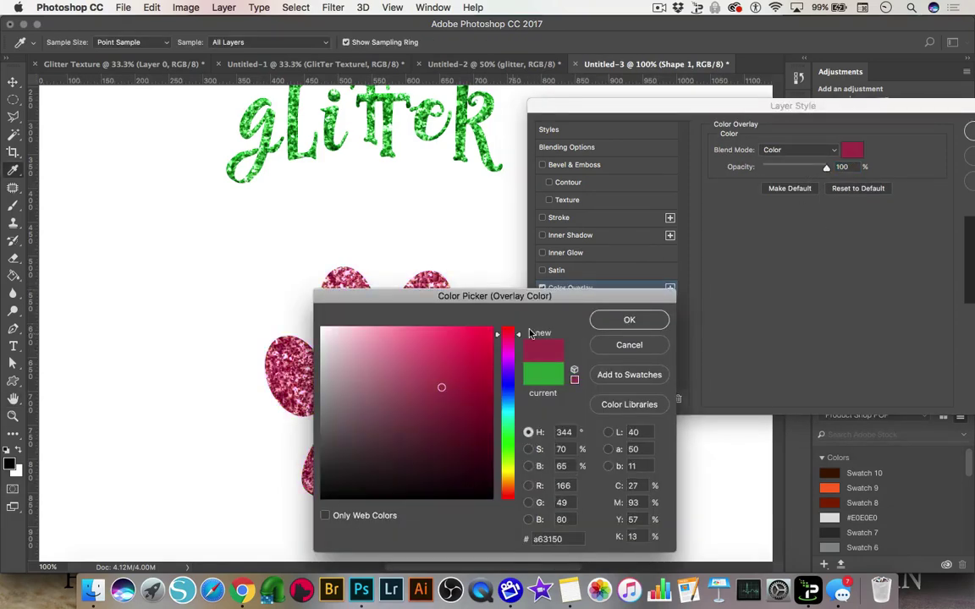
click(630, 321)
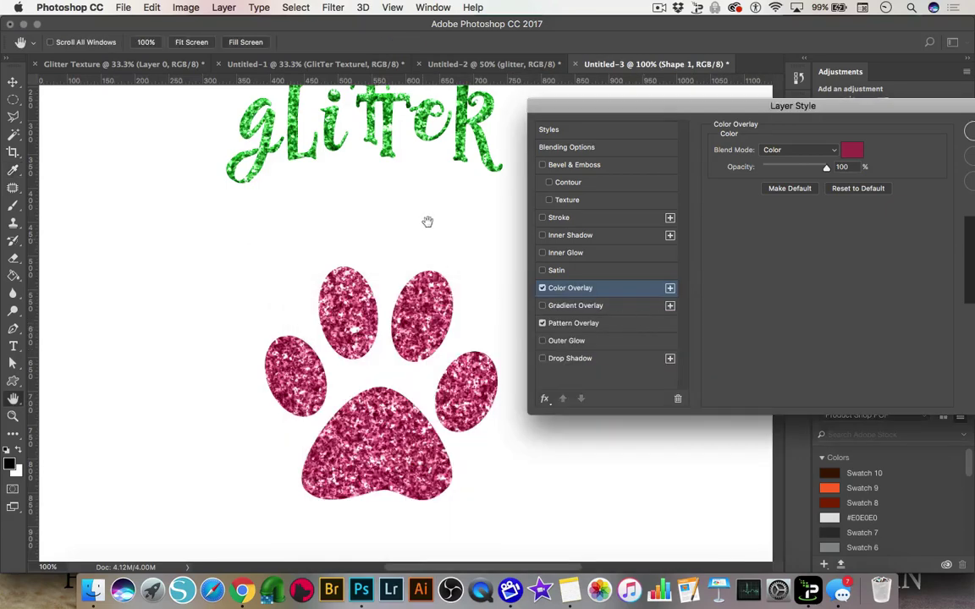
Add a Chisel Hard Inner Bevel with 136% depth to the paw print and apply the layer style.
click(575, 166)
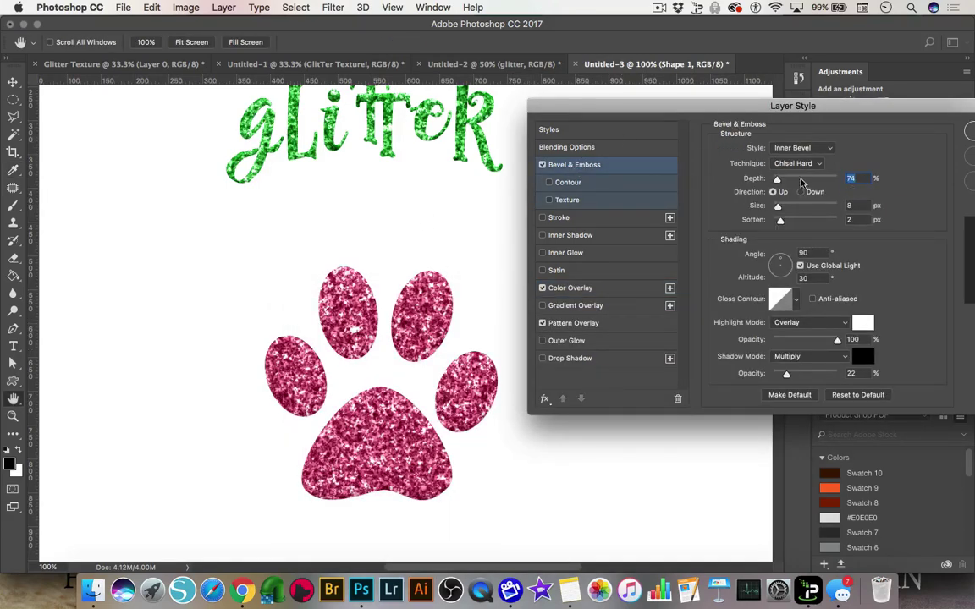
mouse_move(778, 180)
mouse_down()
mouse_move(792, 181)
mouse_move(781, 184)
mouse_up()
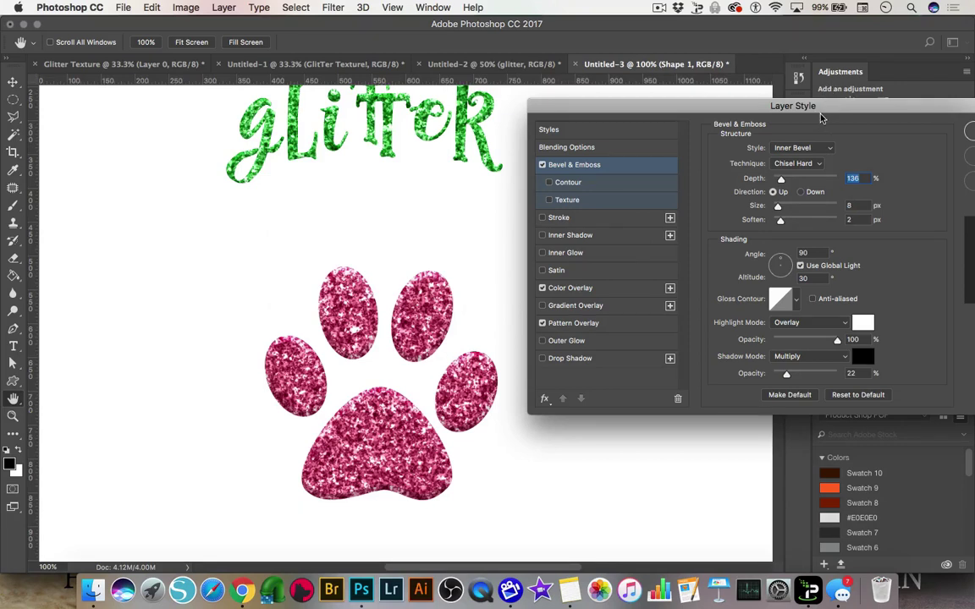
drag(768, 114, 766, 115)
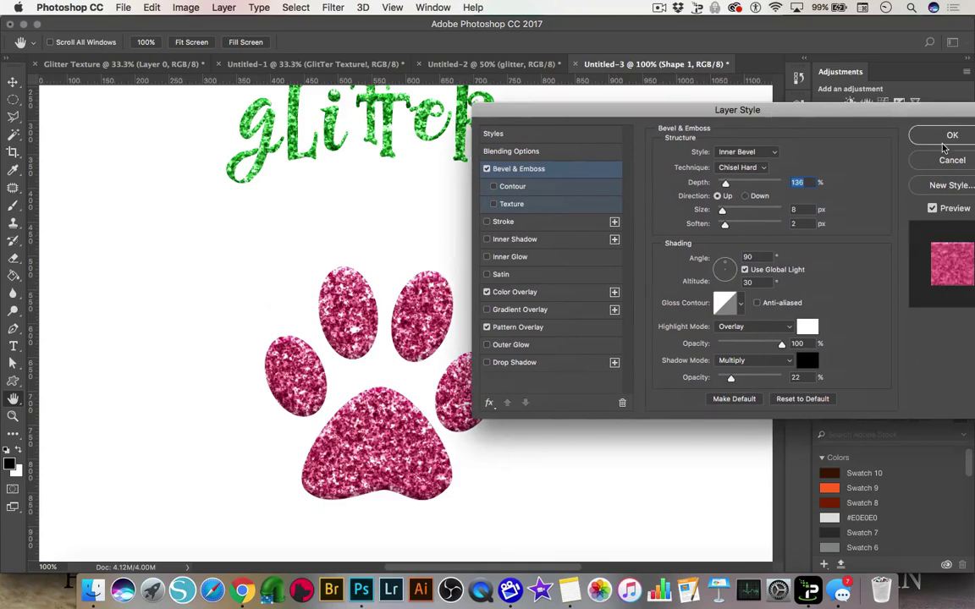
click(948, 137)
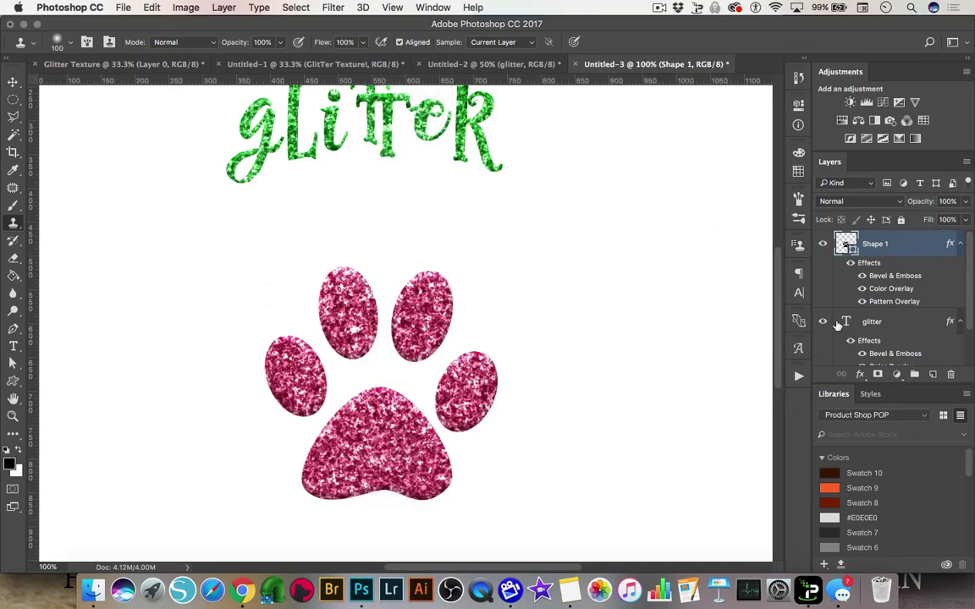
Copy the layer style from the Shape 1 paw print and paste it onto the glitter text layer.
right_click(880, 249)
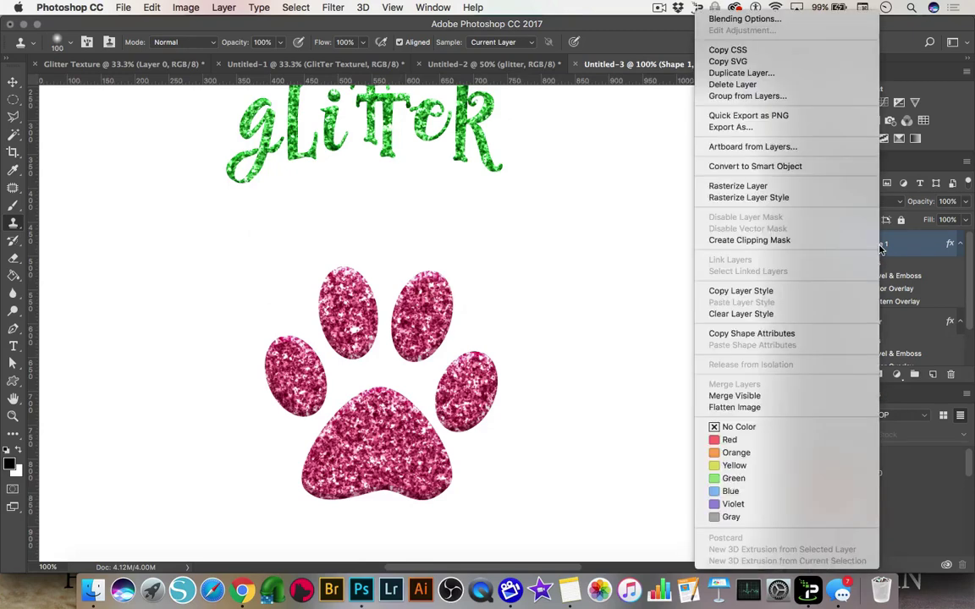
click(753, 293)
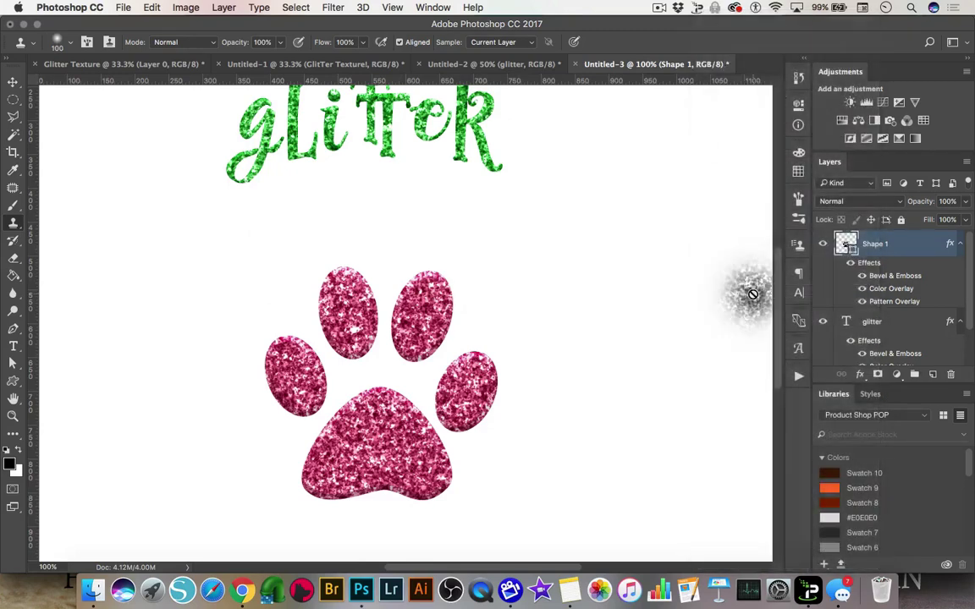
click(903, 320)
right_click(899, 302)
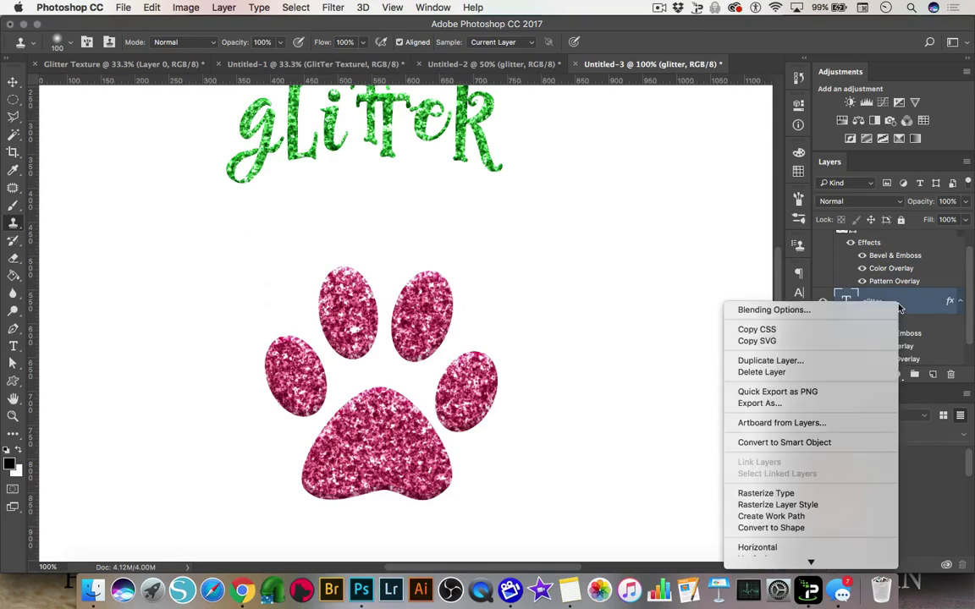
mouse_move(776, 569)
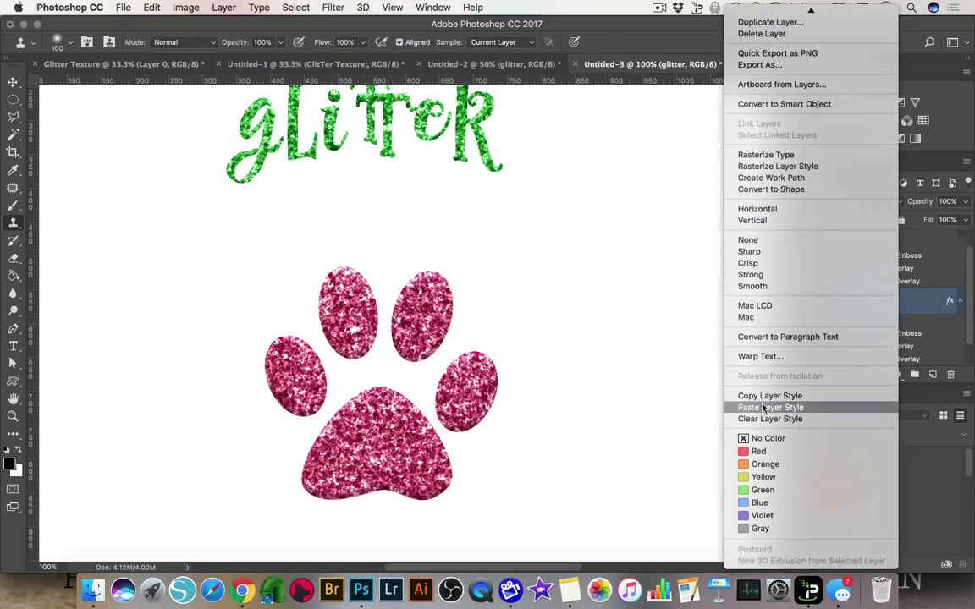
click(766, 407)
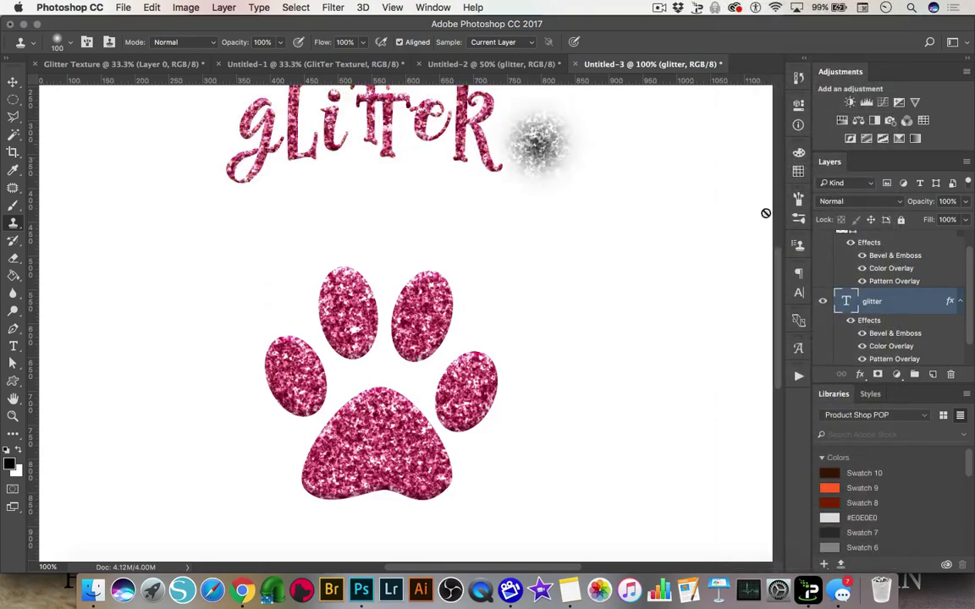
Scale the glitter text proportionally to about 205% and centre it horizontally on the canvas above the paw print.
key(super+minus)
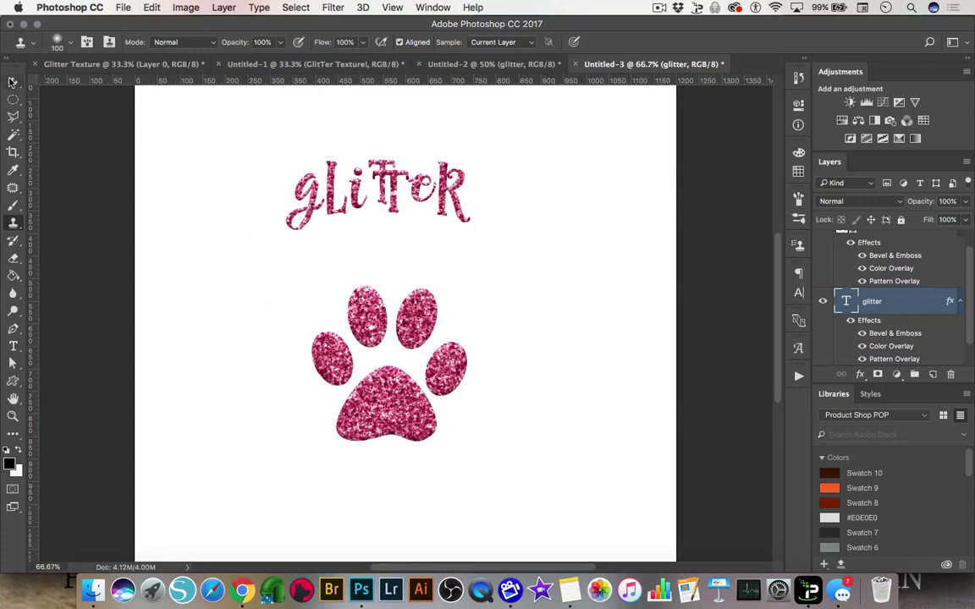
click(12, 81)
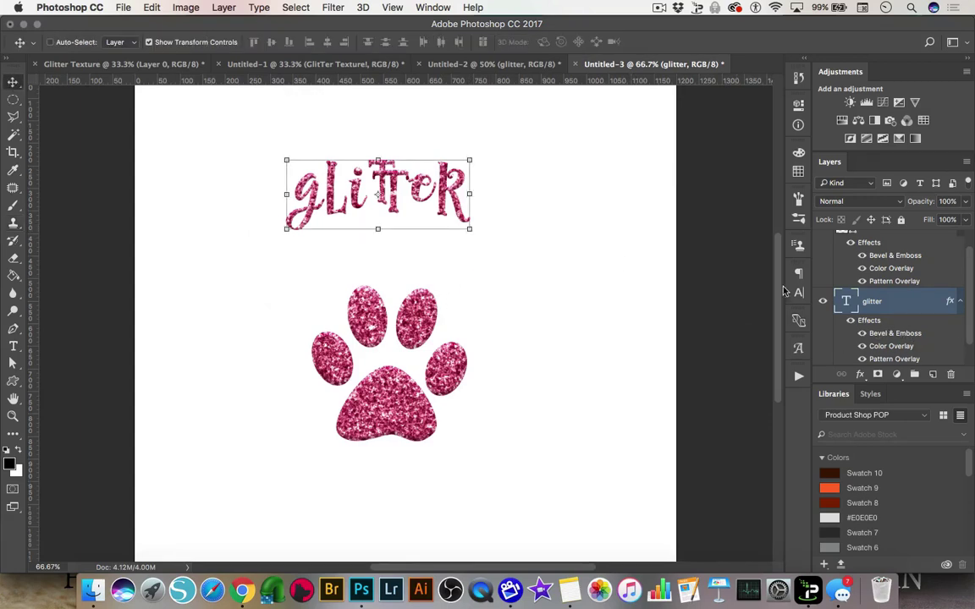
drag(468, 225, 554, 302)
drag(373, 236, 188, 114)
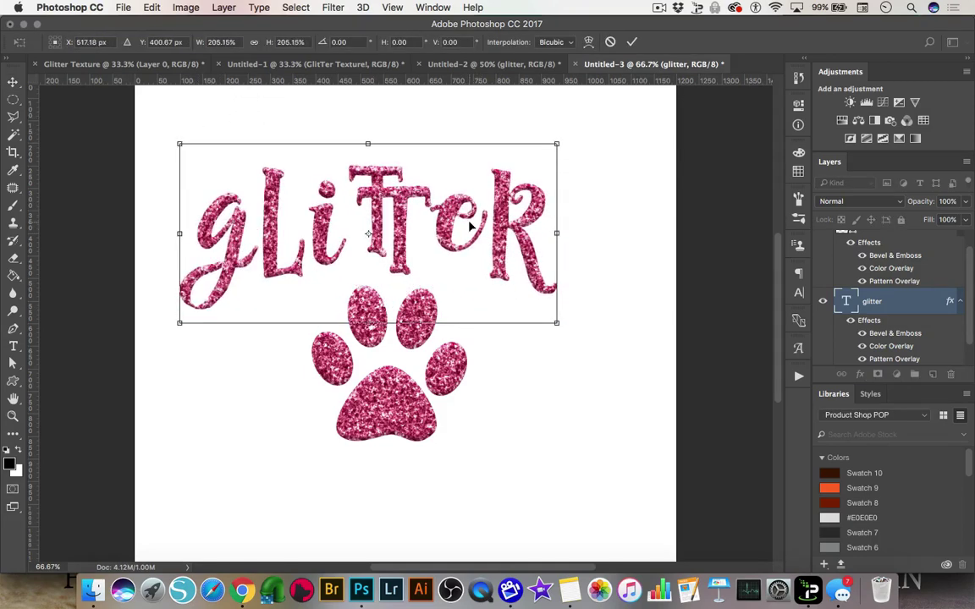
drag(505, 238, 544, 214)
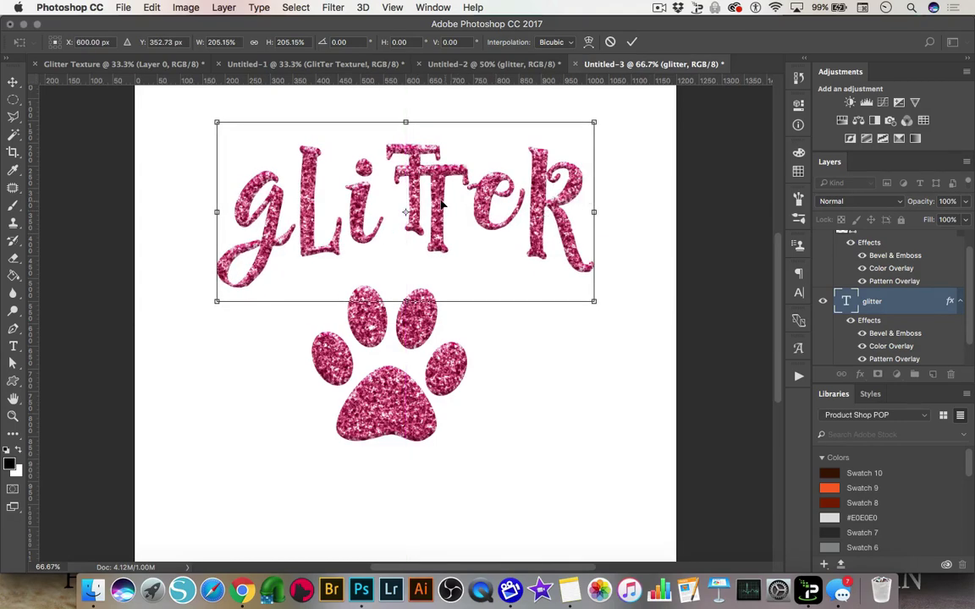
key(Return)
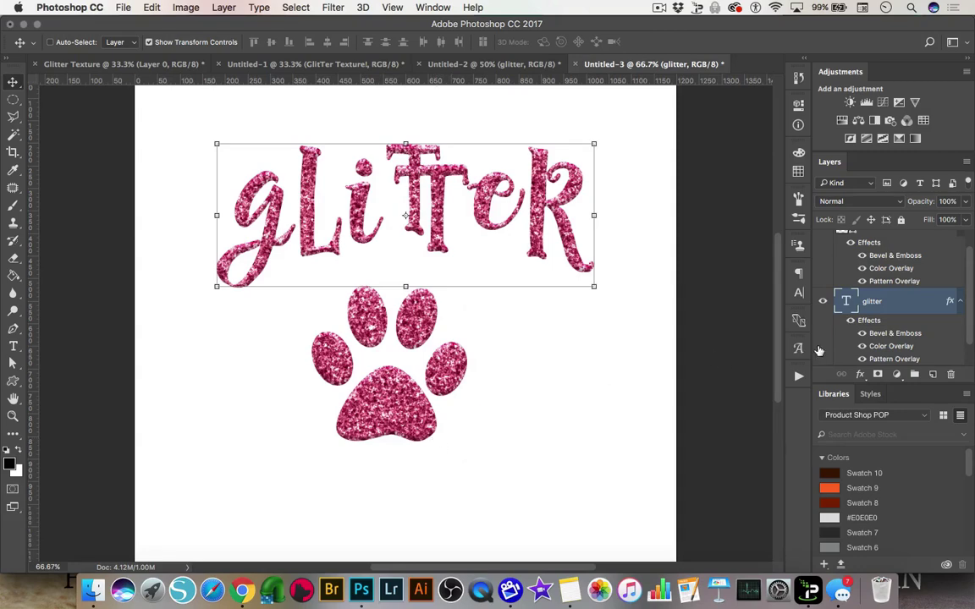
Enlarge the paw print proportionally to about 1.7 times its size and centre it beneath the glitter text.
click(846, 230)
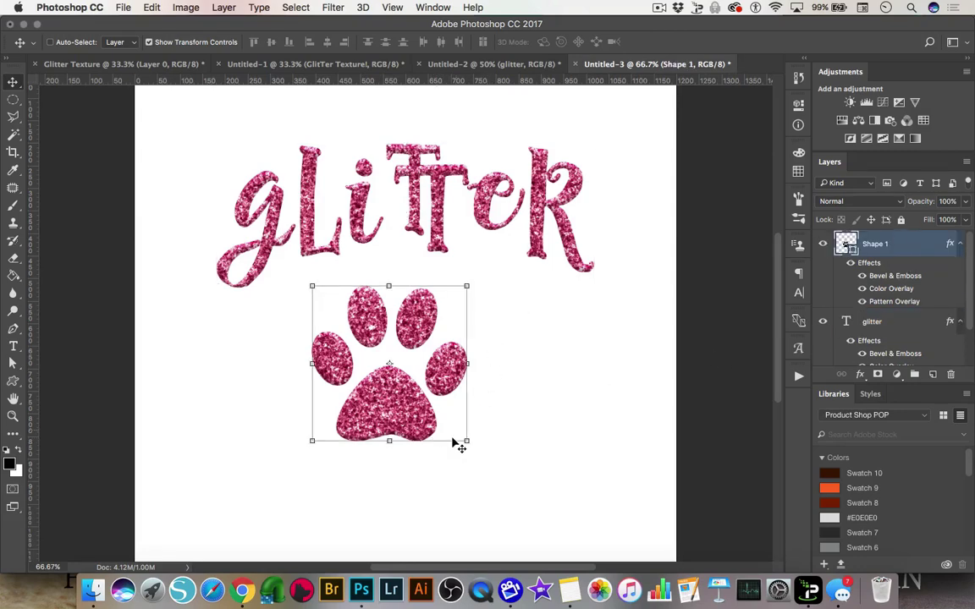
drag(465, 440, 564, 550)
drag(425, 476, 390, 451)
key(Return)
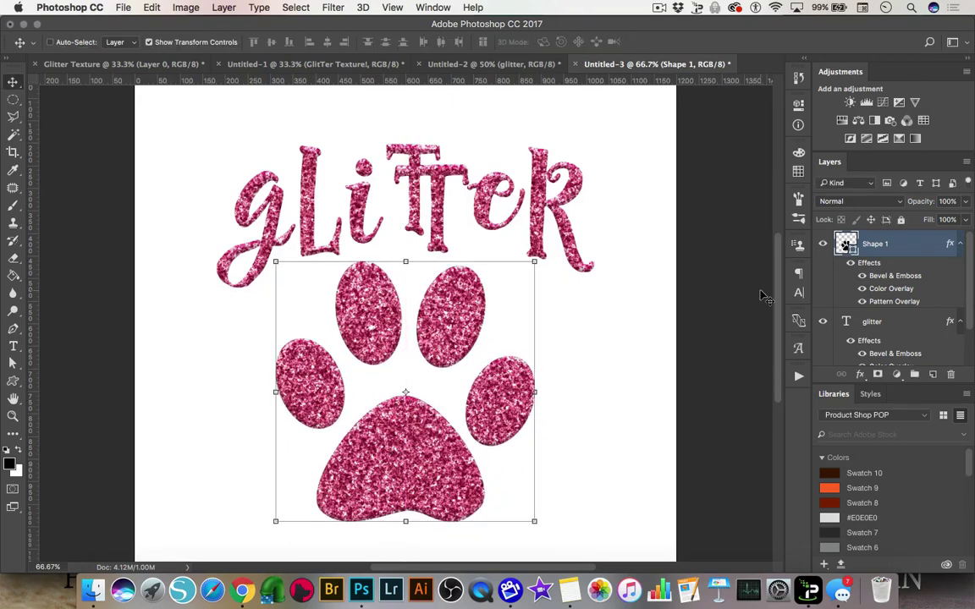
scroll(775, 338, up, 3)
scroll(774, 304, down, 3)
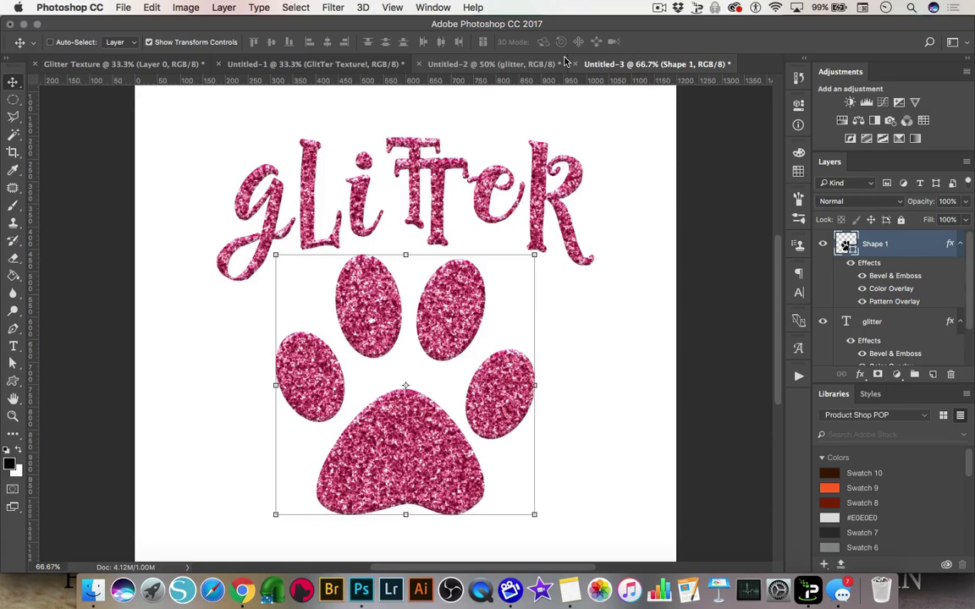
click(658, 9)
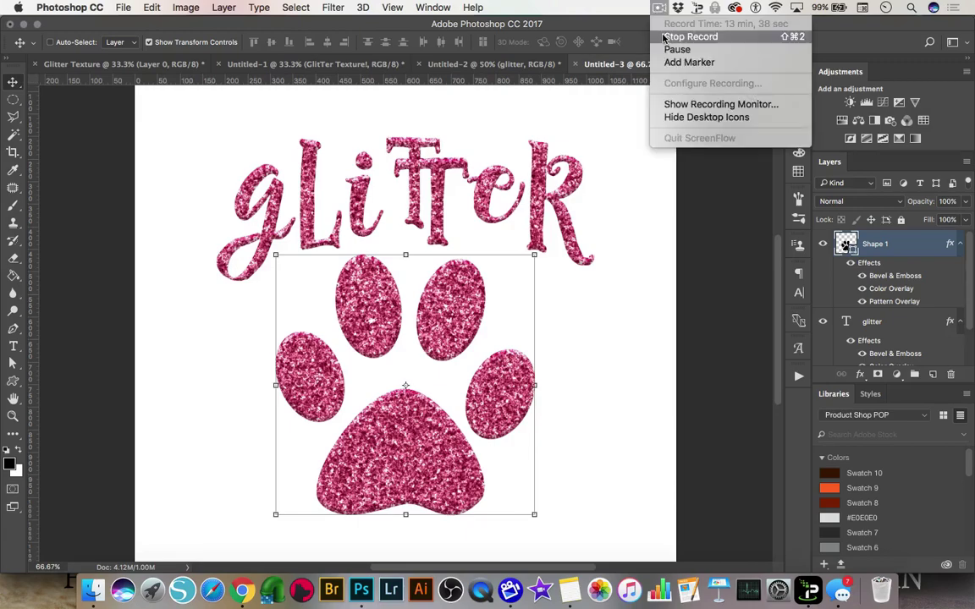